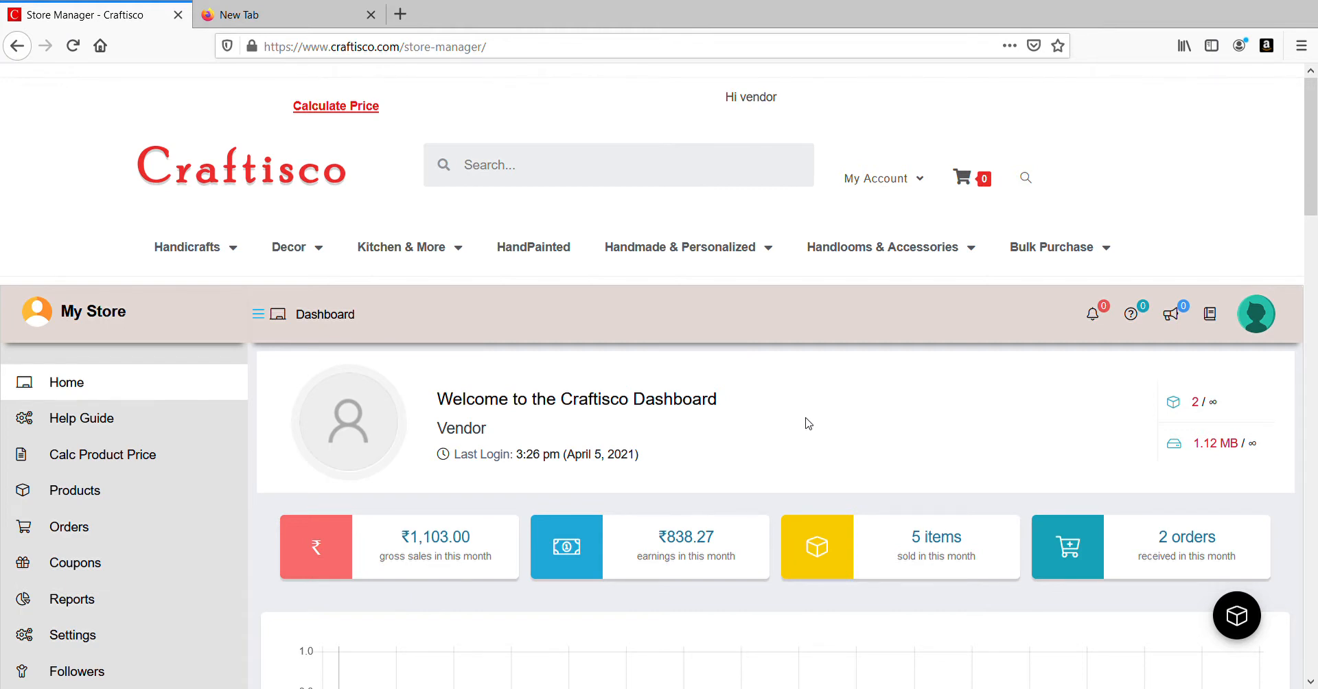
# Step: Look through the store dashboard's monthly sales figures, sales report, store analytics, notifications, inquiries, store stats and latest topics
pyautogui.scroll(-2, 809, 424)
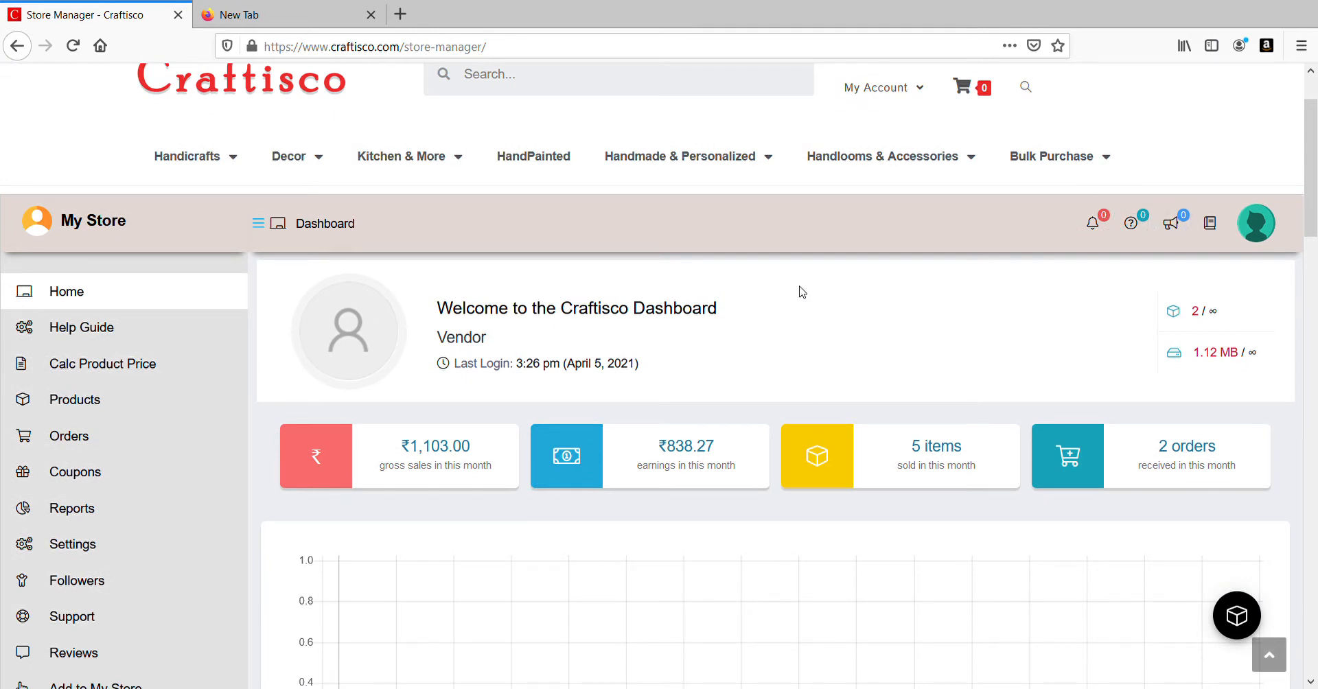
pyautogui.scroll(-2, 802, 292)
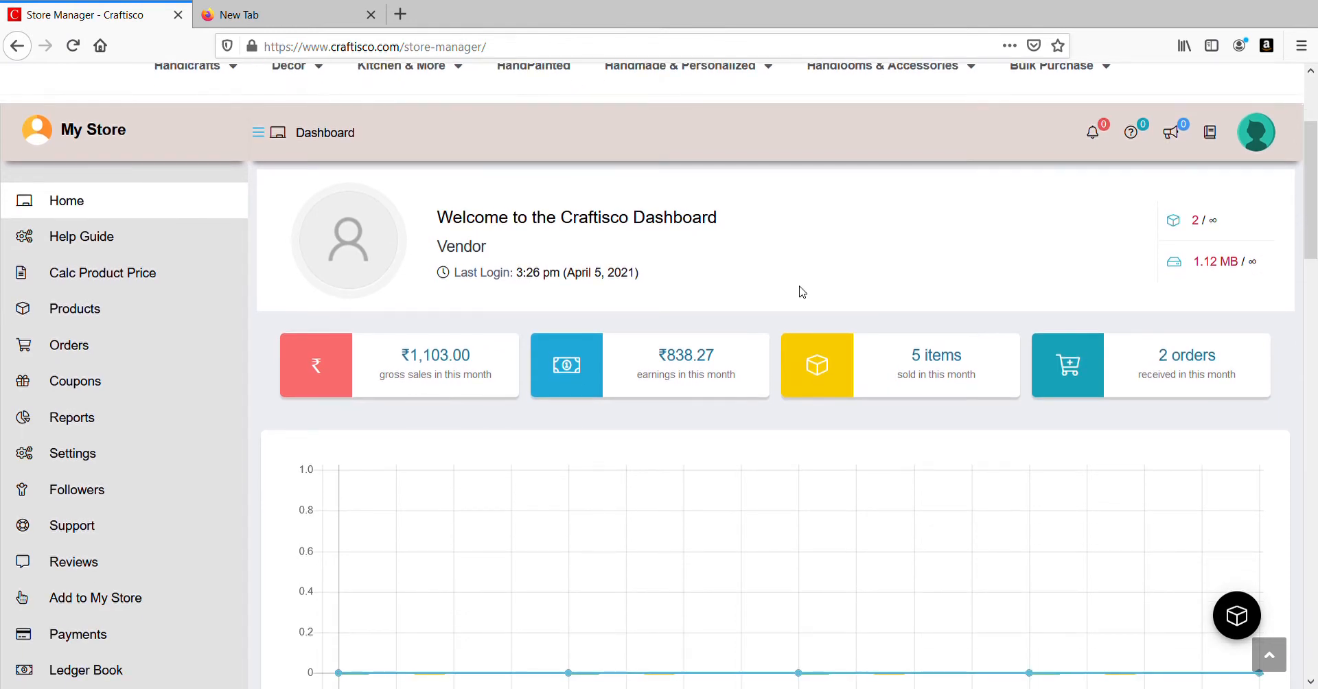
pyautogui.scroll(-2, 188, 215)
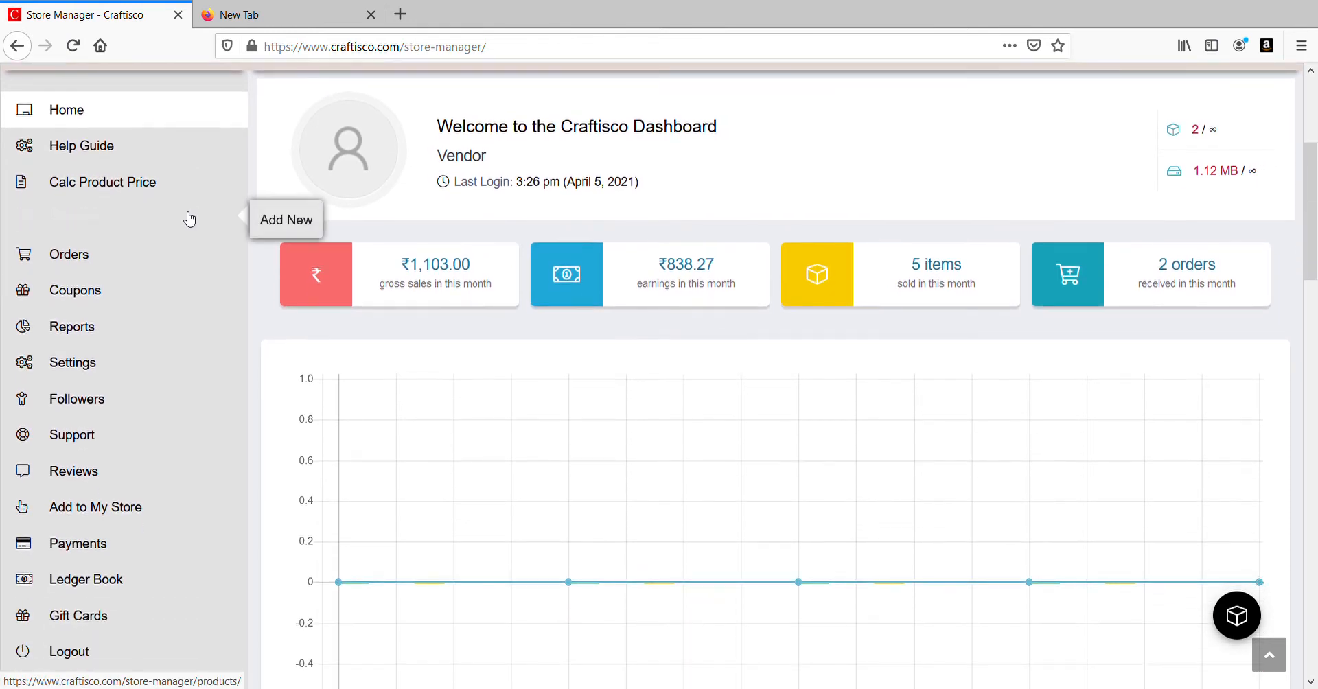
pyautogui.scroll(-2, 189, 219)
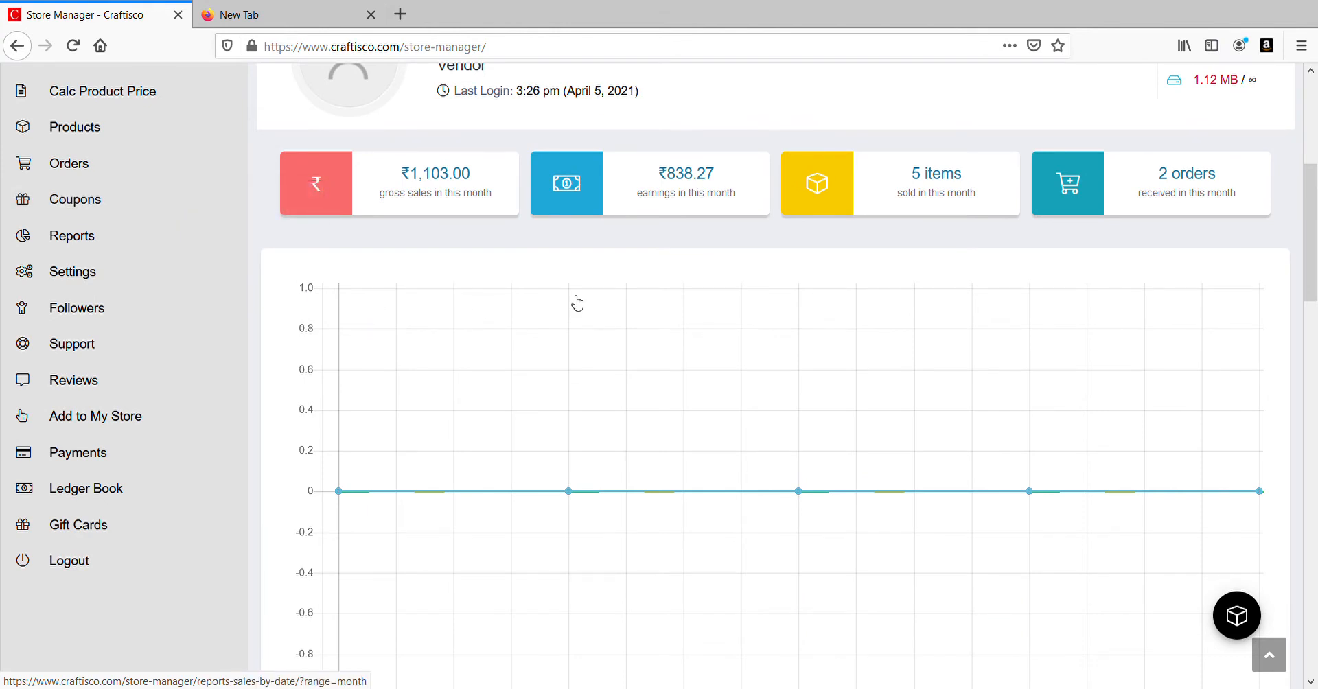
pyautogui.scroll(2, 578, 303)
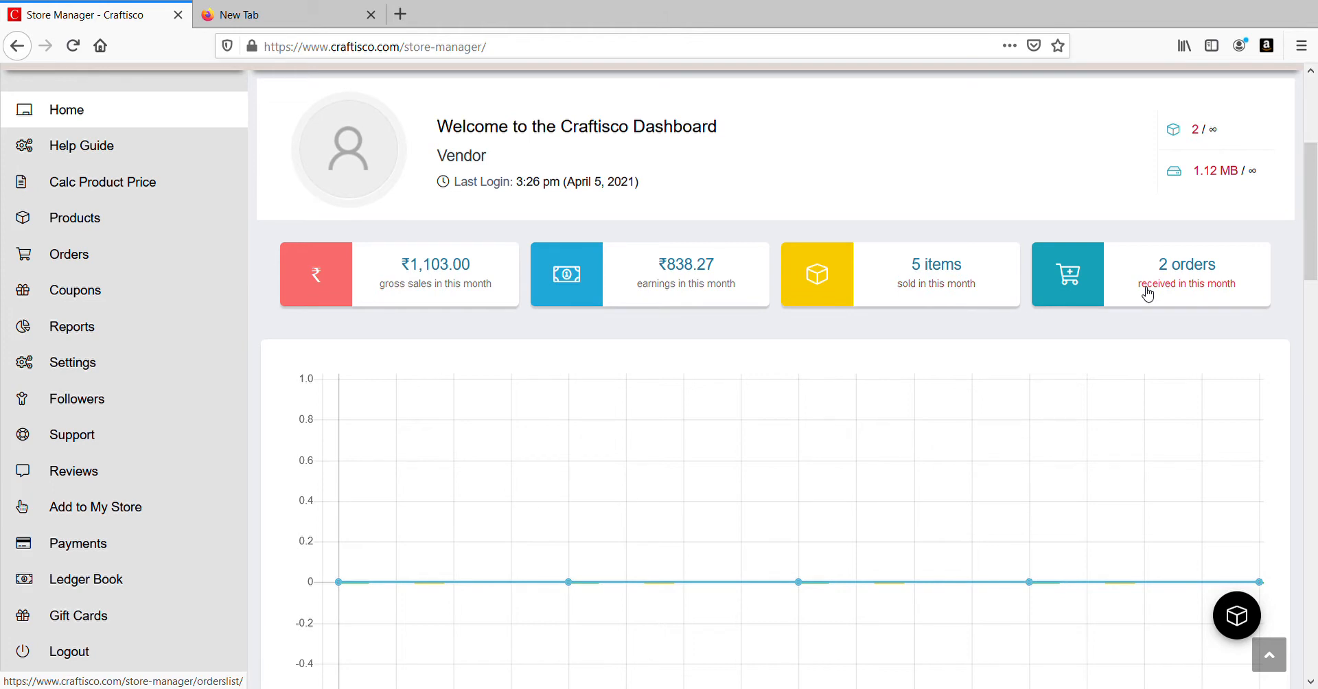
pyautogui.scroll(-8, 1147, 294)
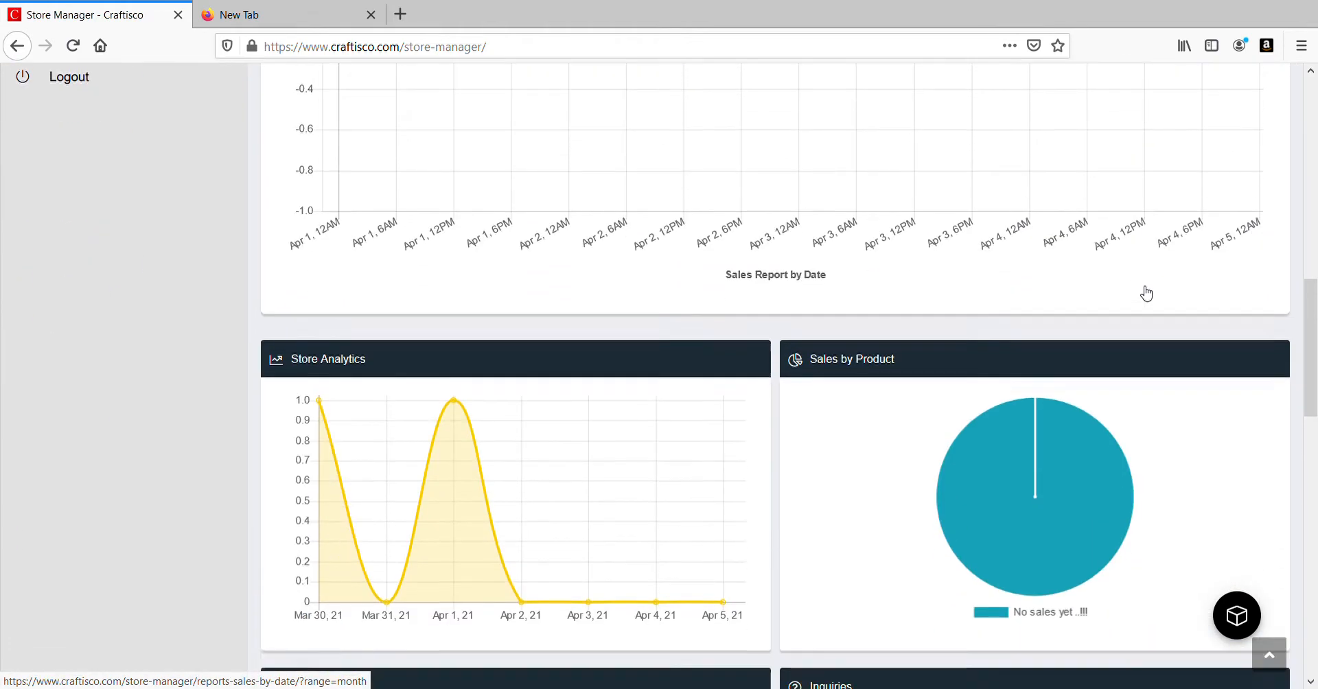
pyautogui.scroll(-2, 1147, 294)
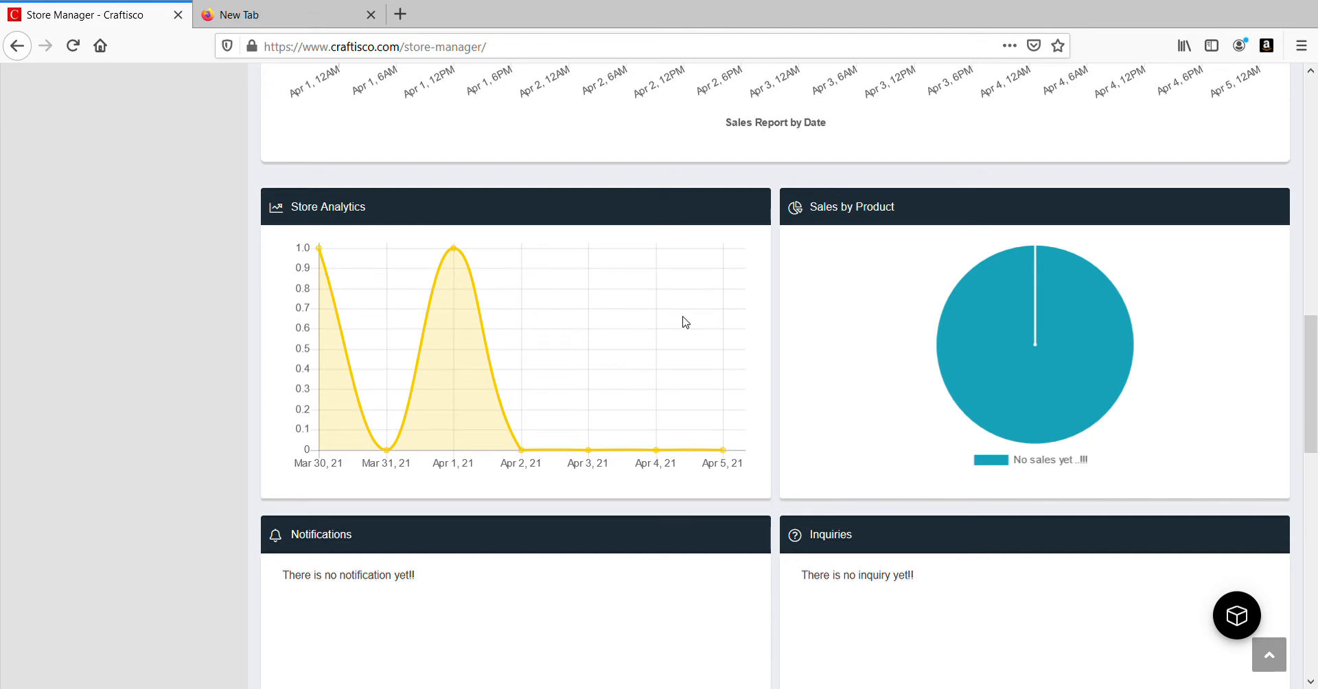
pyautogui.scroll(-1, 877, 310)
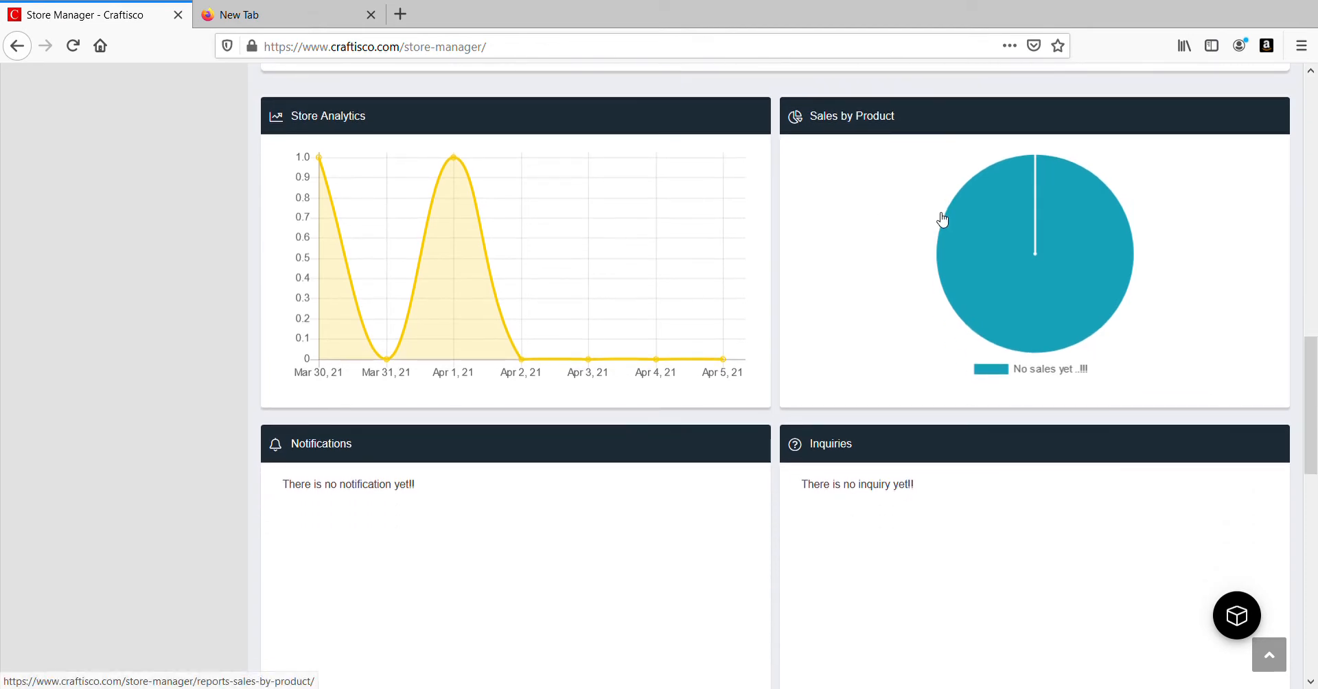
pyautogui.scroll(-2, 707, 213)
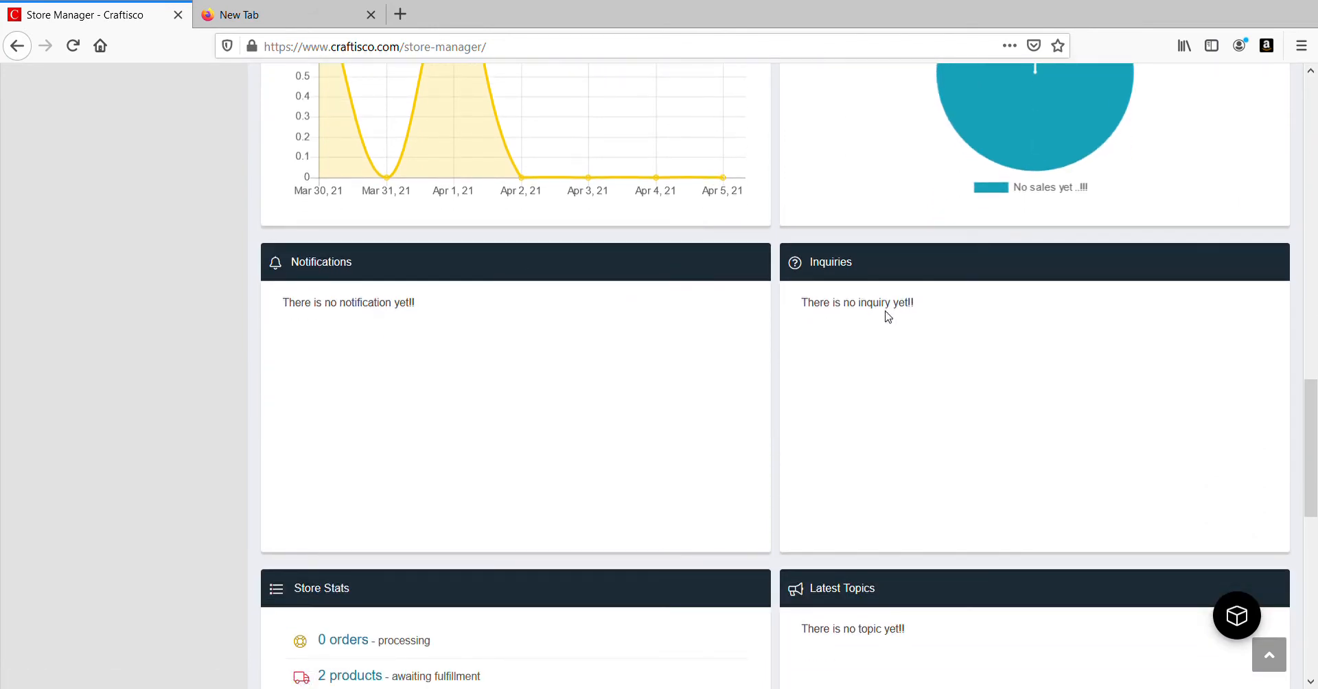
pyautogui.scroll(-3, 888, 316)
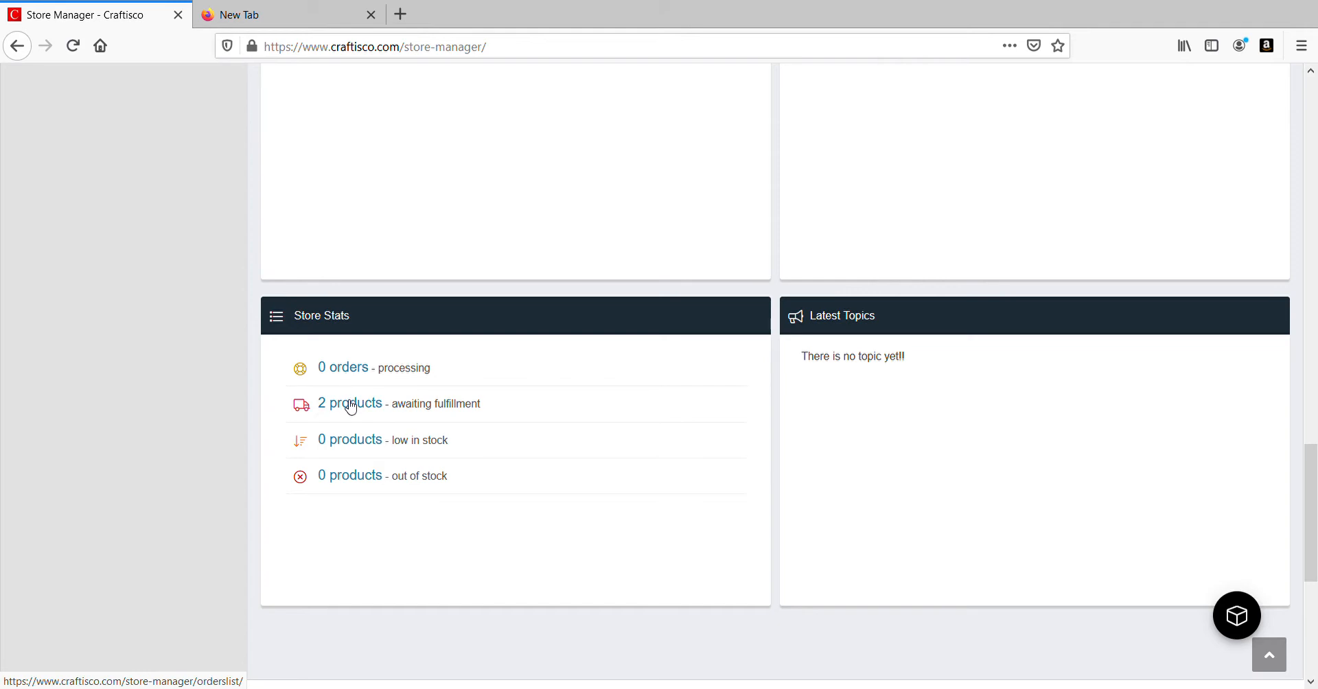
pyautogui.scroll(-2, 561, 386)
pyautogui.scroll(8, 562, 385)
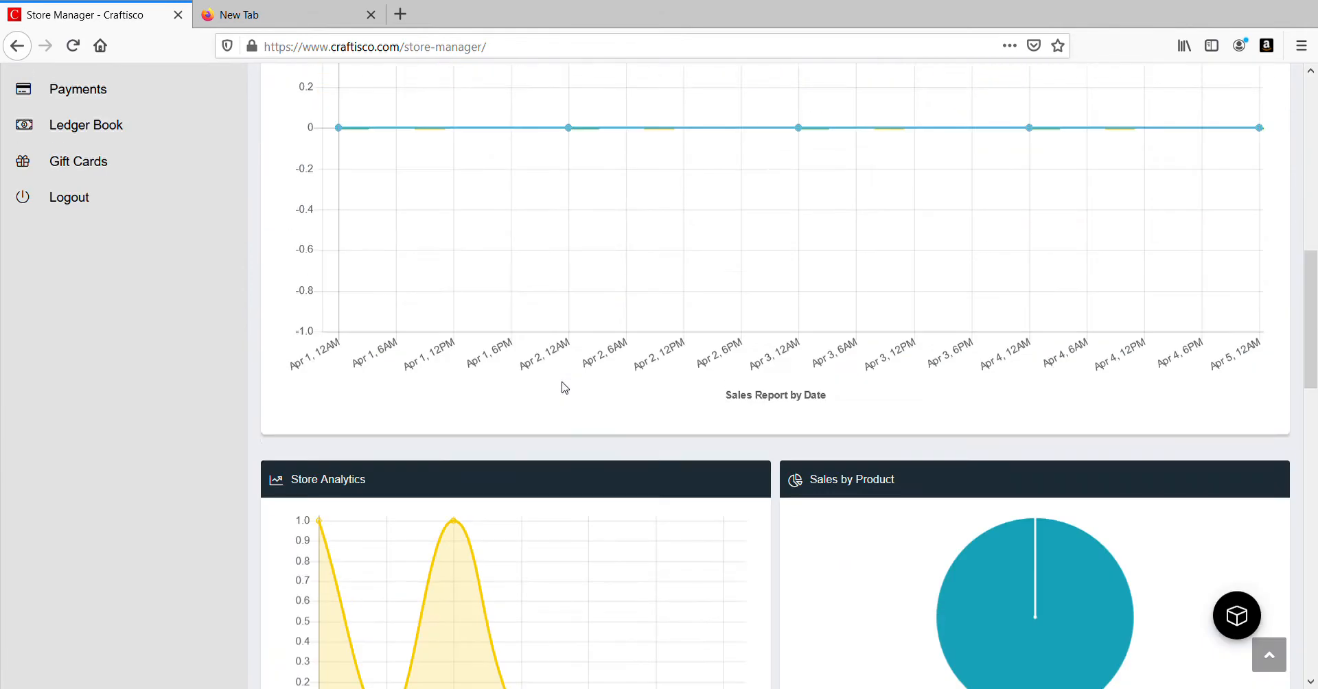
pyautogui.scroll(8, 562, 386)
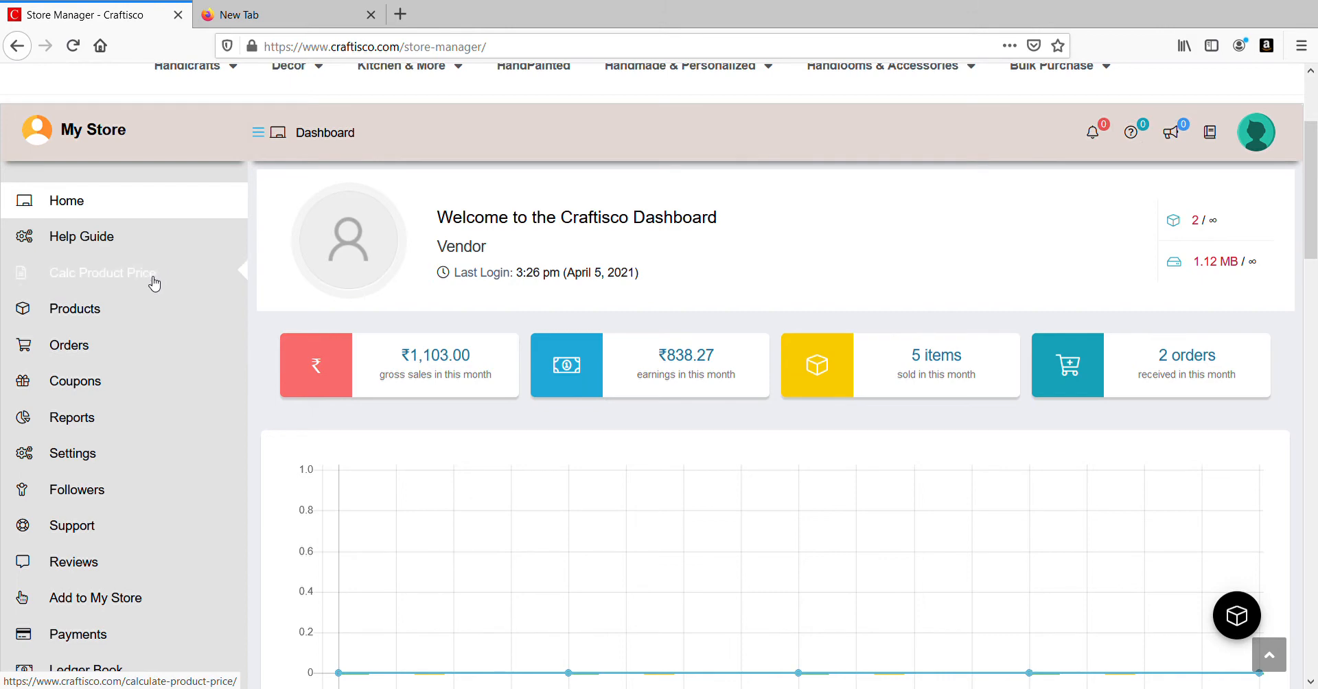
# Step: Collapse the store manager's navigation menu and expand it again
pyautogui.moveTo(129, 307)
pyautogui.moveTo(77, 358)
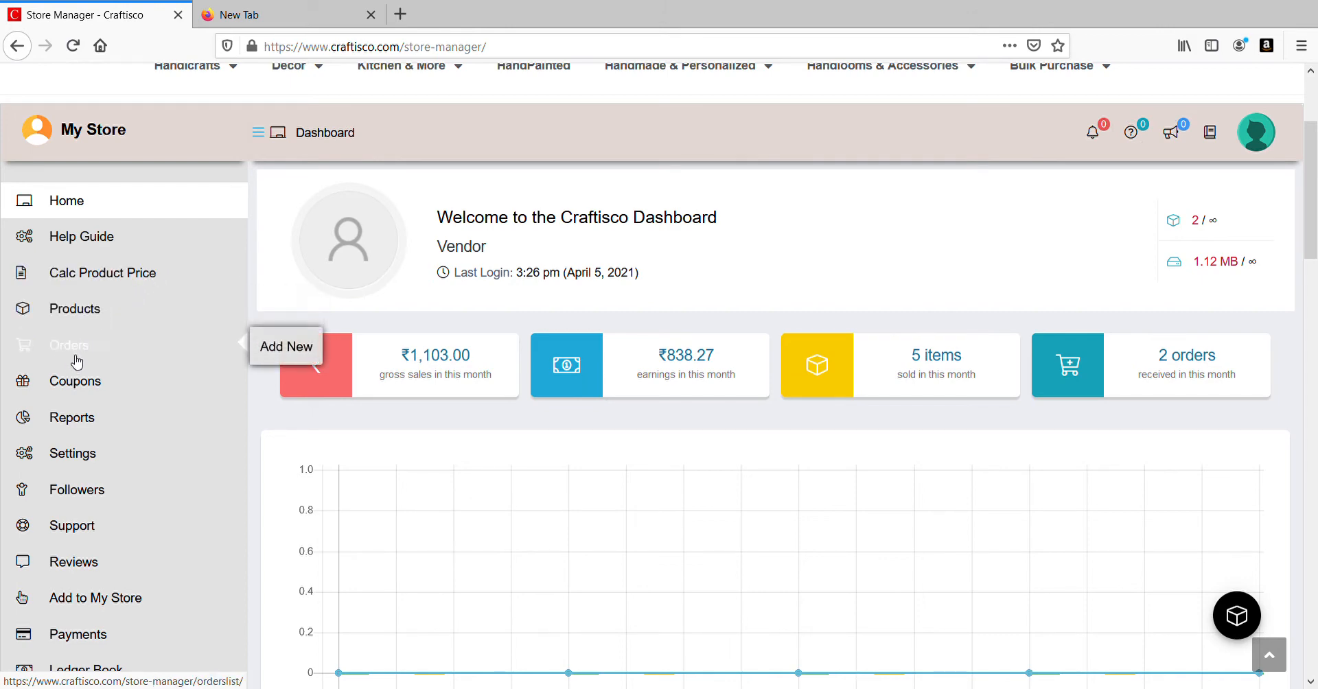
pyautogui.scroll(-1, 97, 333)
pyautogui.scroll(2, 95, 333)
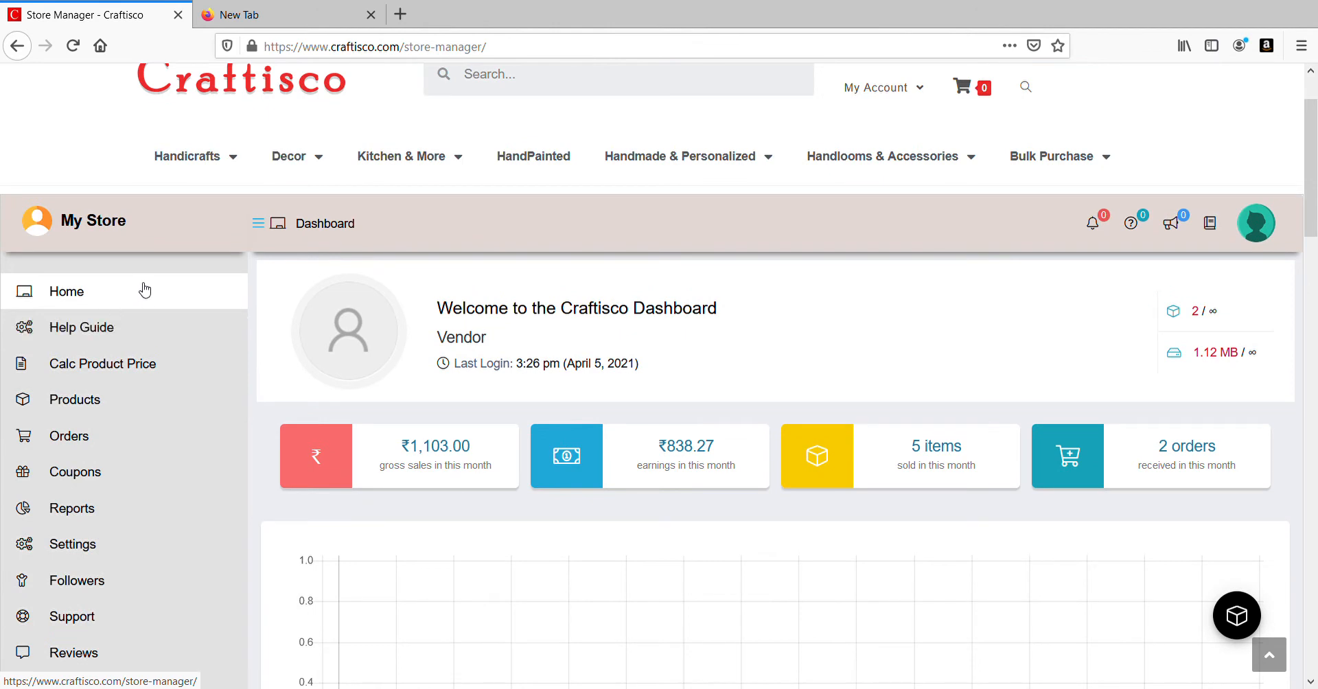
pyautogui.click(258, 224)
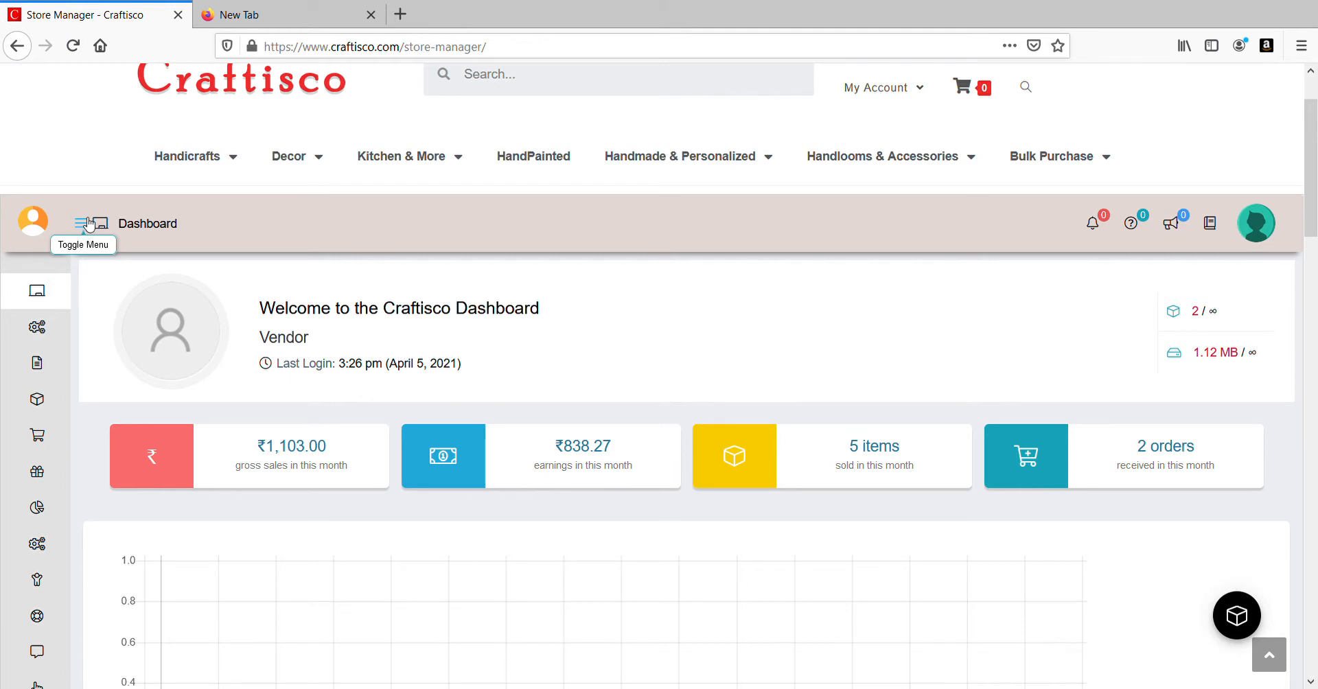
pyautogui.click(89, 225)
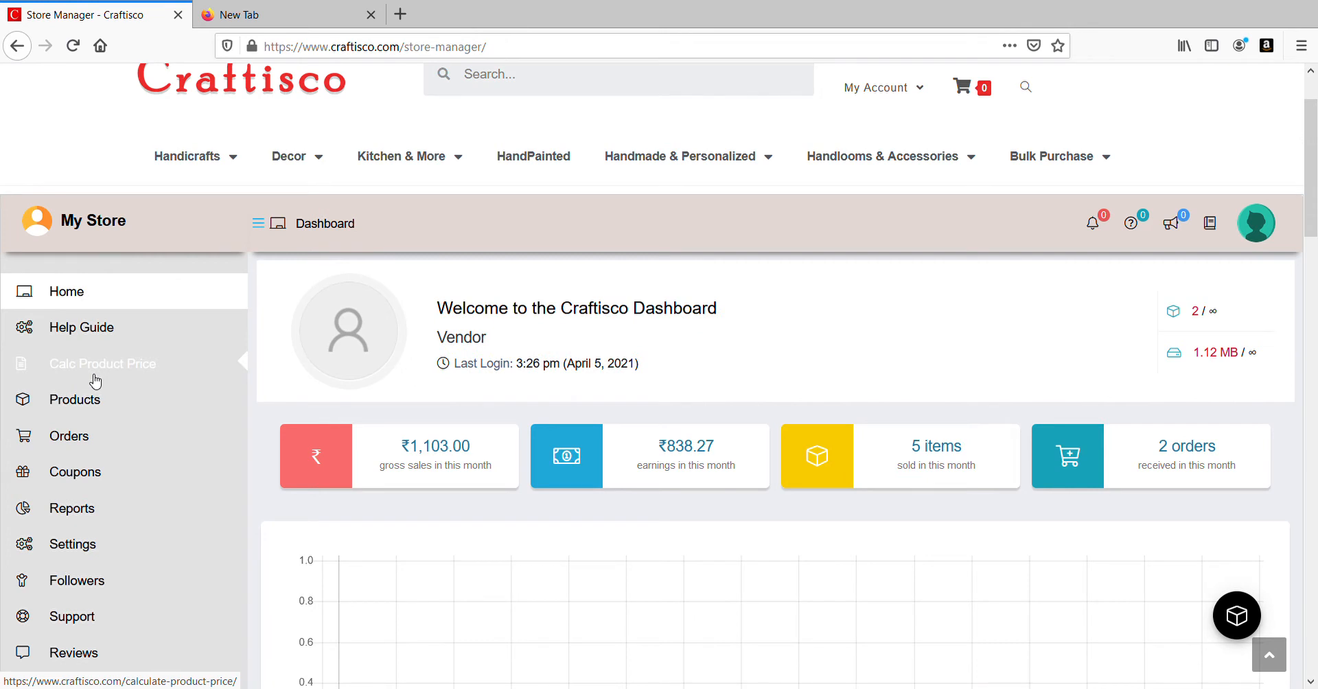
# Step: Open the Calculate Price page from the store header and close the unused blank browser tab
pyautogui.scroll(2, 96, 382)
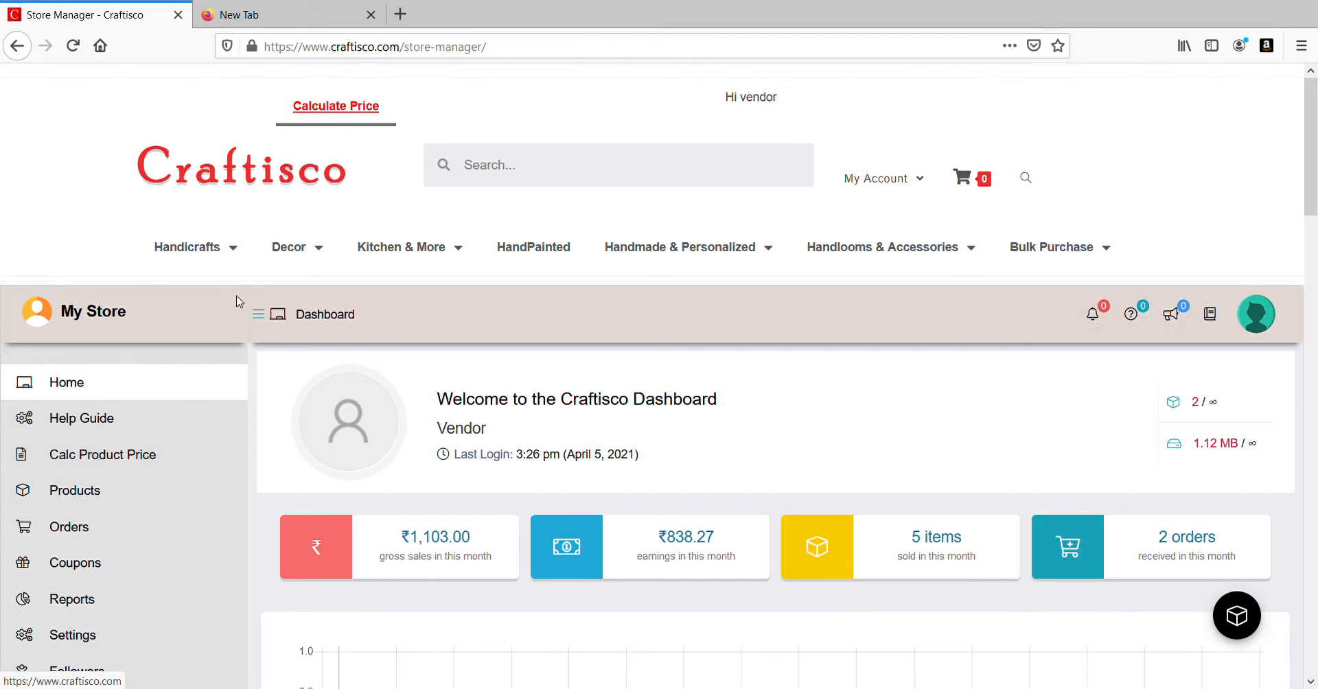
pyautogui.moveTo(162, 493)
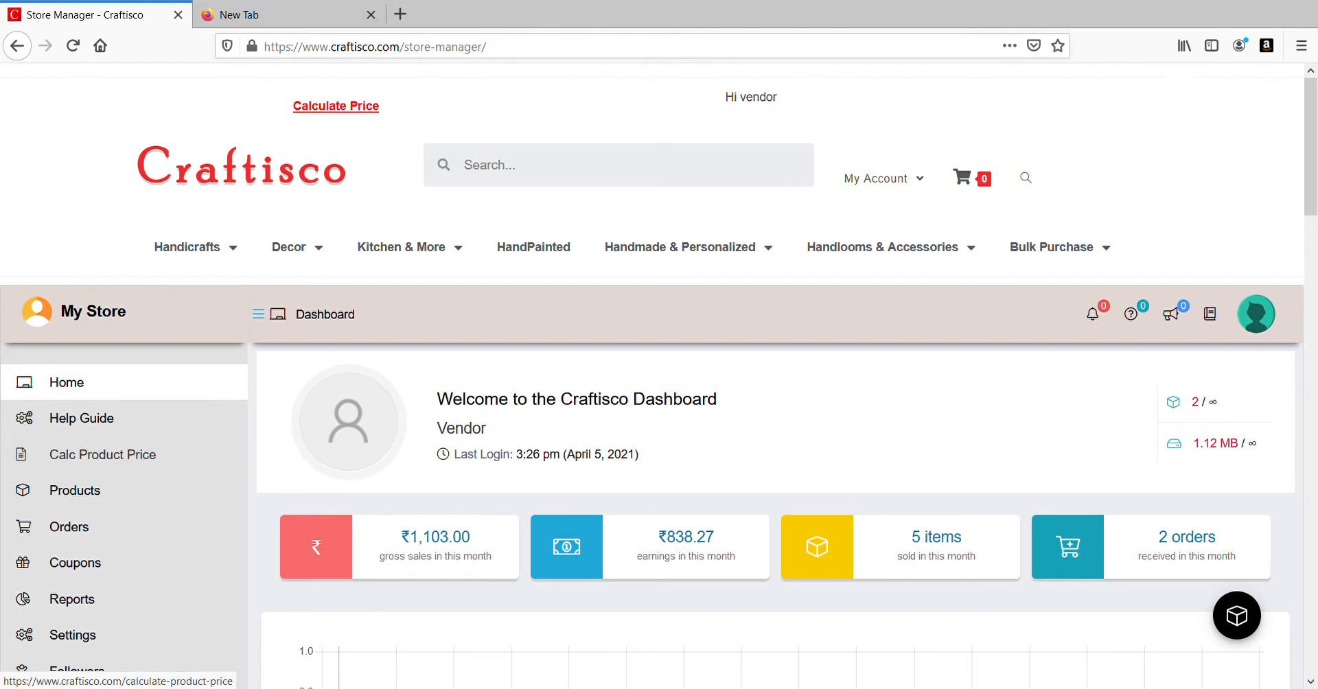
pyautogui.click(353, 114)
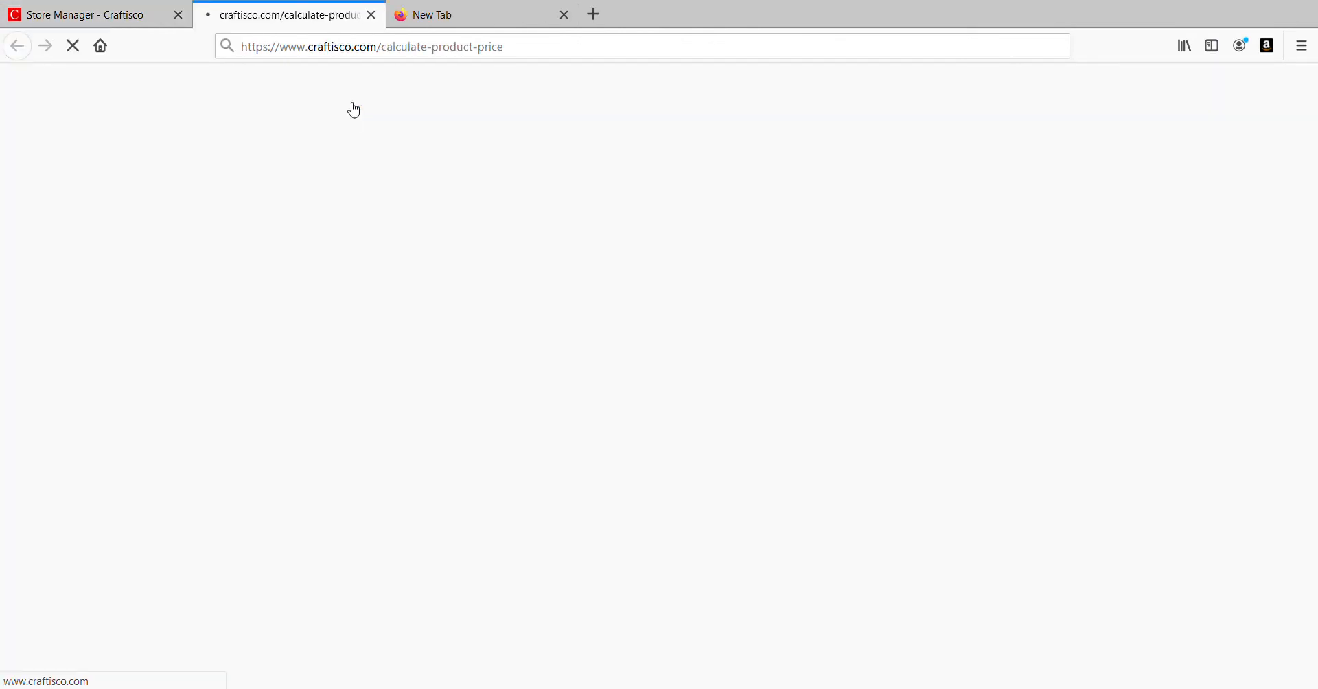
pyautogui.click(565, 15)
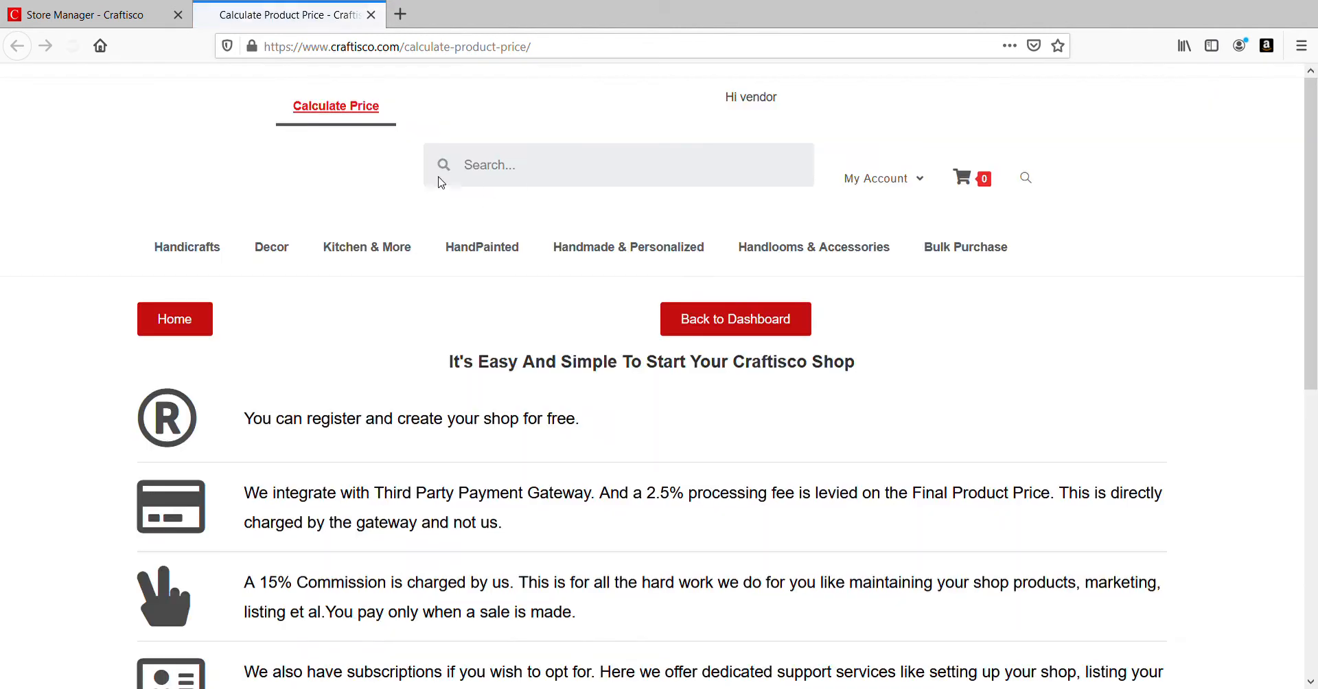
# Step: Choose Category 5 (soaps, metal artifacts, resin products, electronic goods, ceramic products) as the product category in the price calculator
pyautogui.scroll(-1, 423, 195)
pyautogui.scroll(-7, 530, 287)
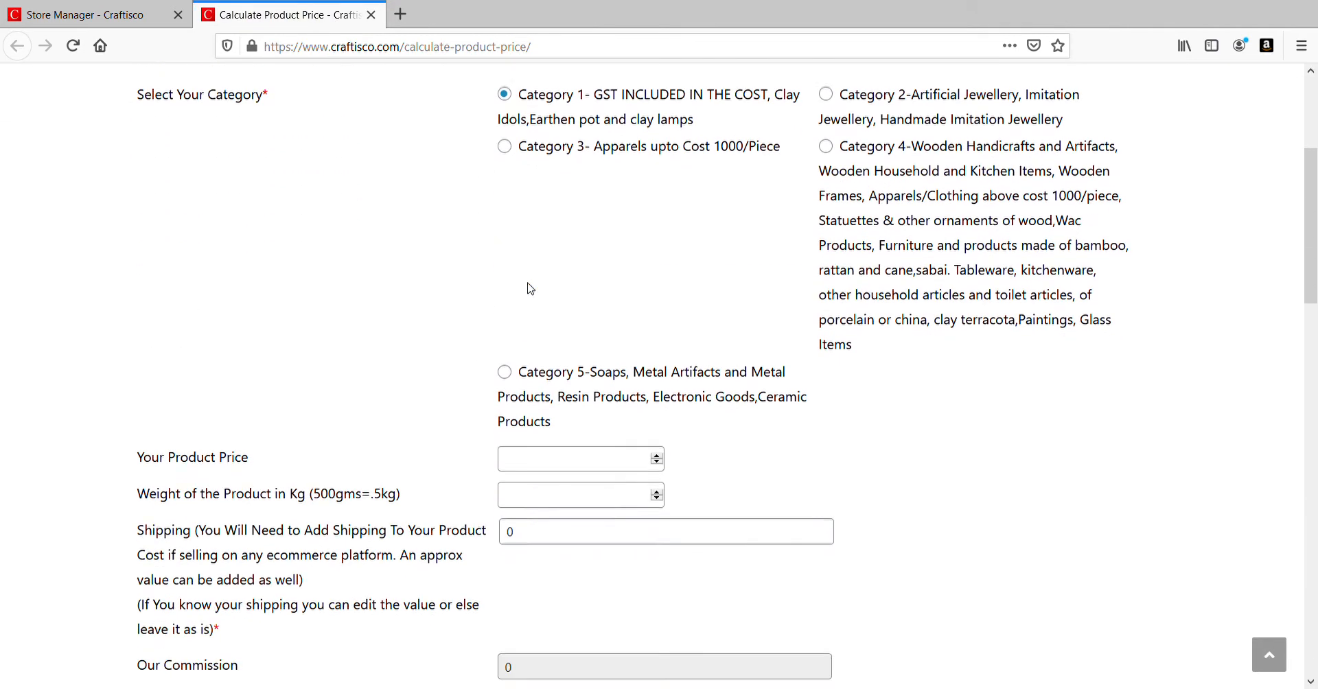
pyautogui.scroll(-4, 530, 287)
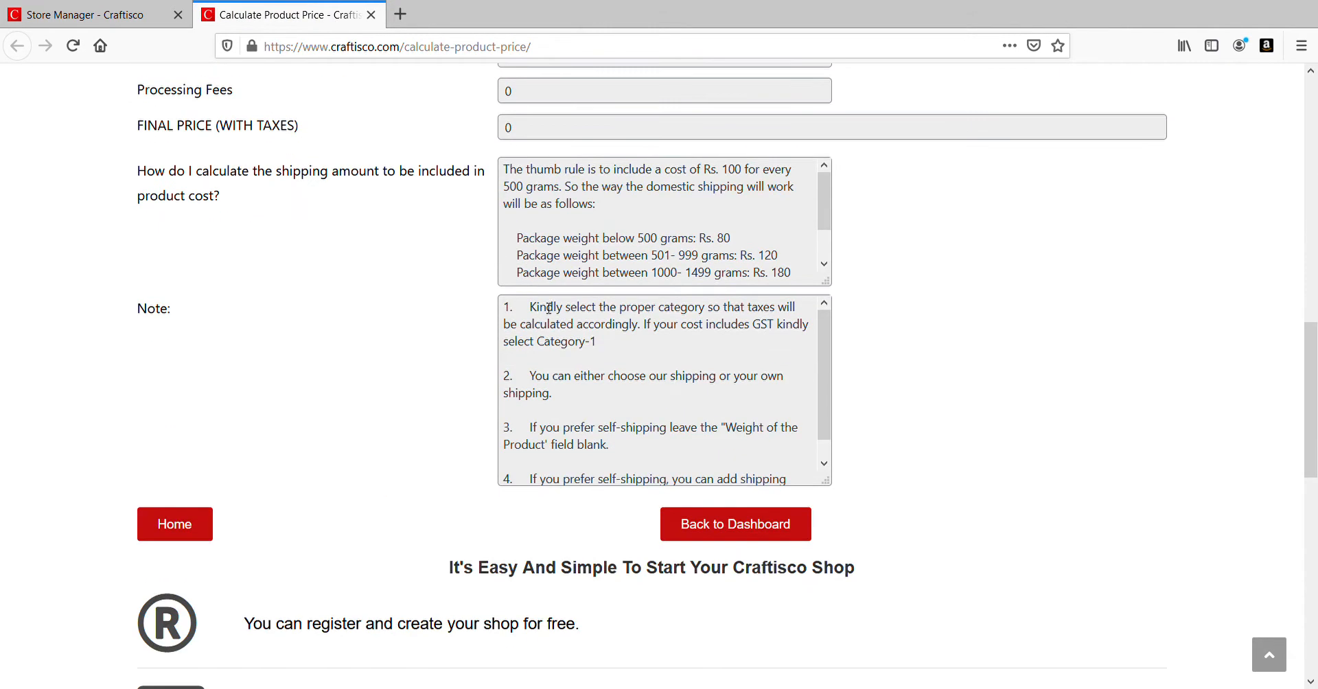
pyautogui.scroll(12, 556, 309)
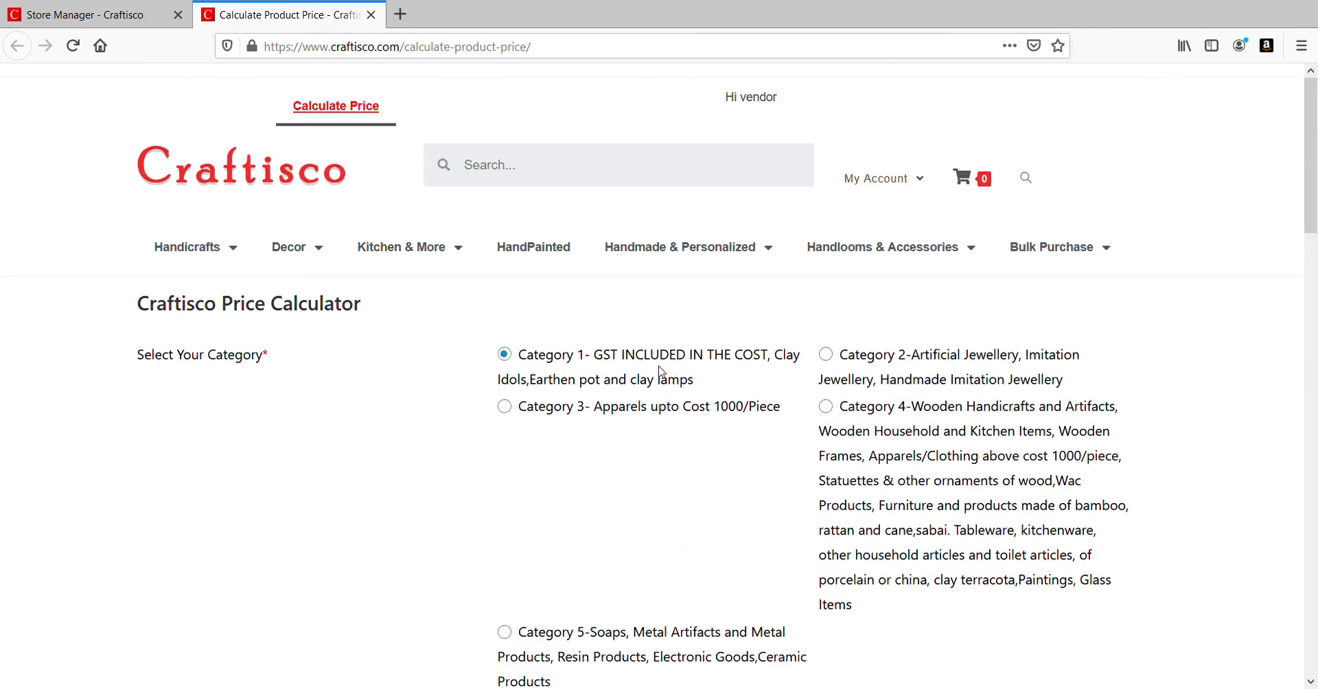
pyautogui.scroll(-1, 796, 361)
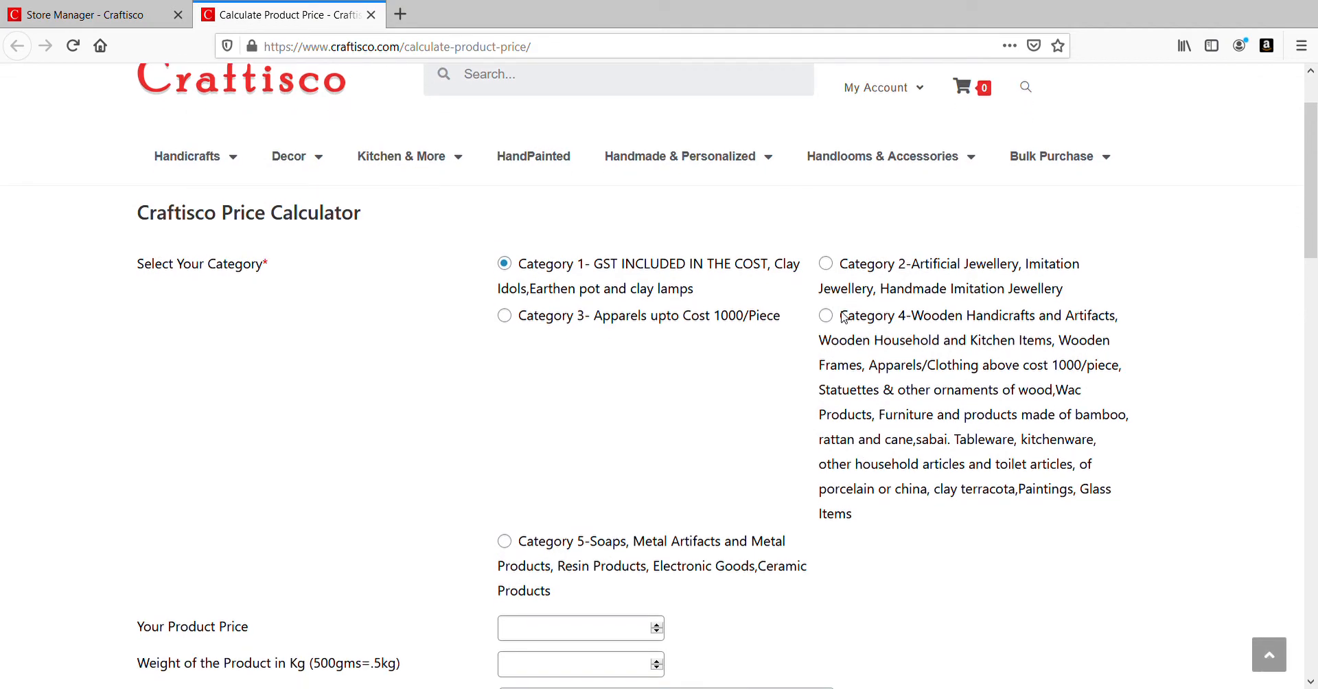
pyautogui.scroll(-1, 844, 317)
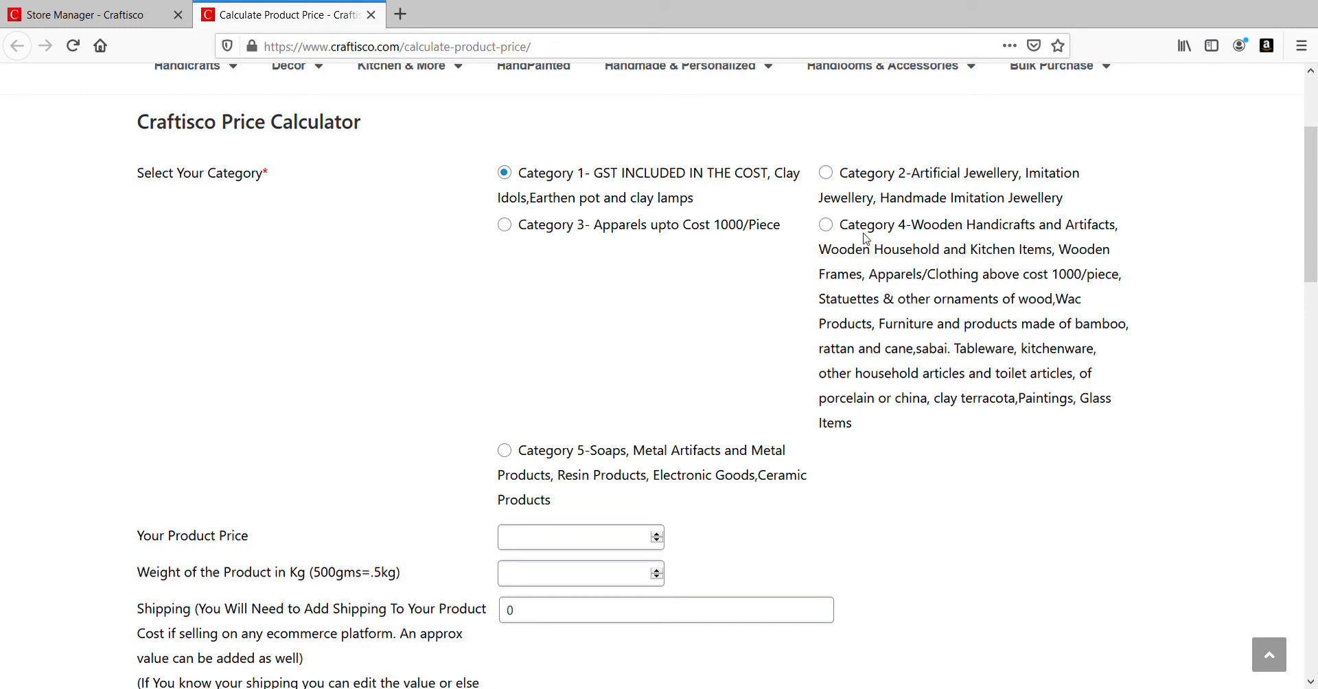
pyautogui.click(838, 232)
pyautogui.click(506, 451)
# Step: Enter a product price of 100 and a product weight of 1 kg in the price calculator
pyautogui.scroll(-3, 759, 477)
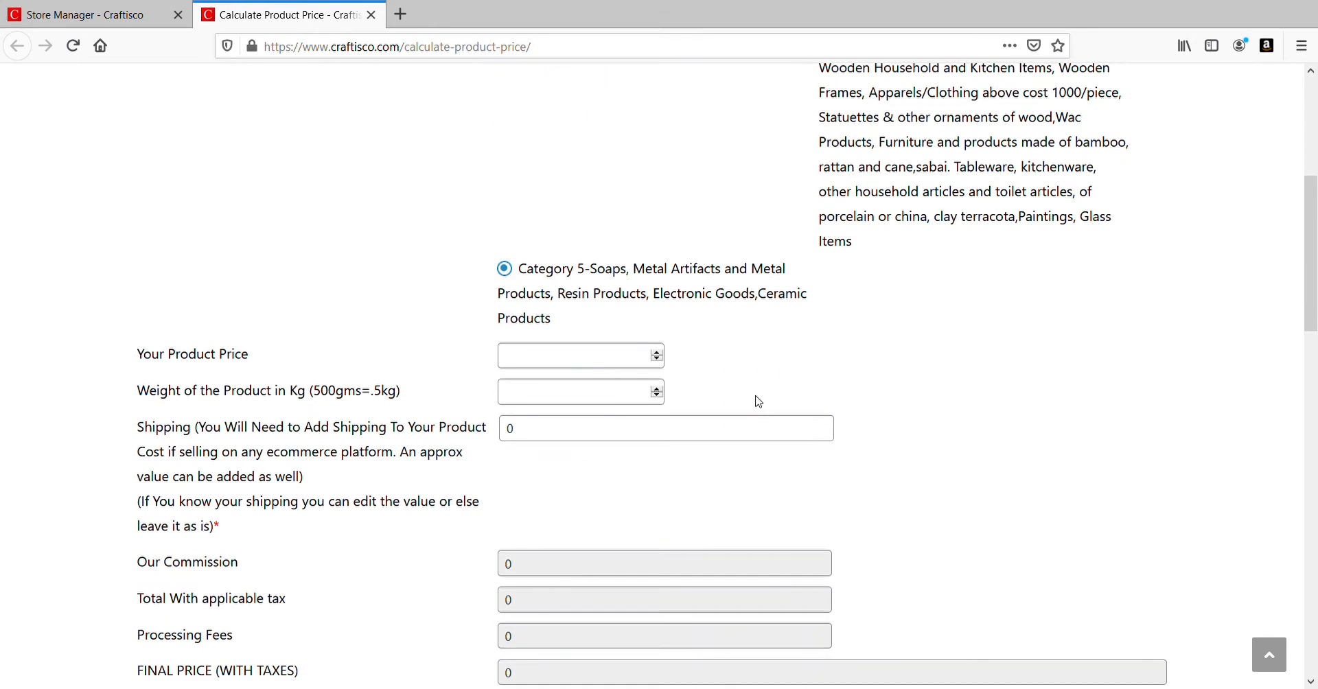
pyautogui.scroll(-2, 589, 283)
pyautogui.click(580, 268)
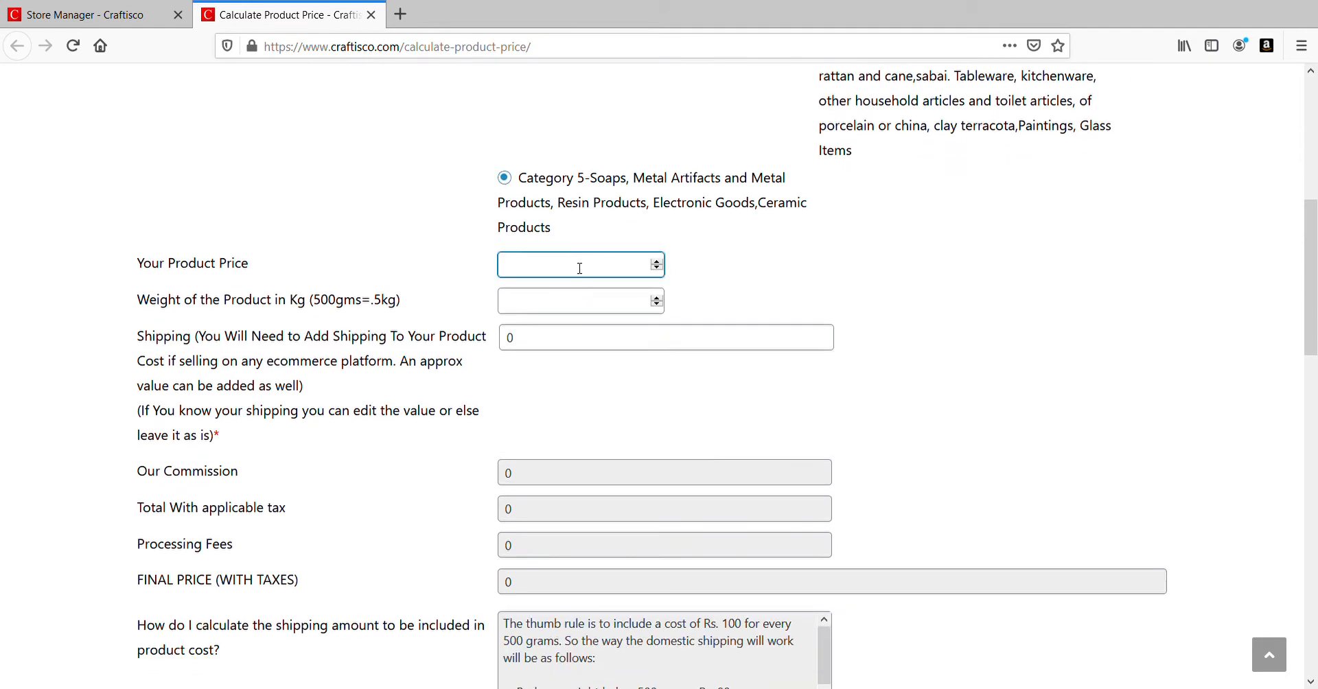
pyautogui.write('100')
pyautogui.click(578, 306)
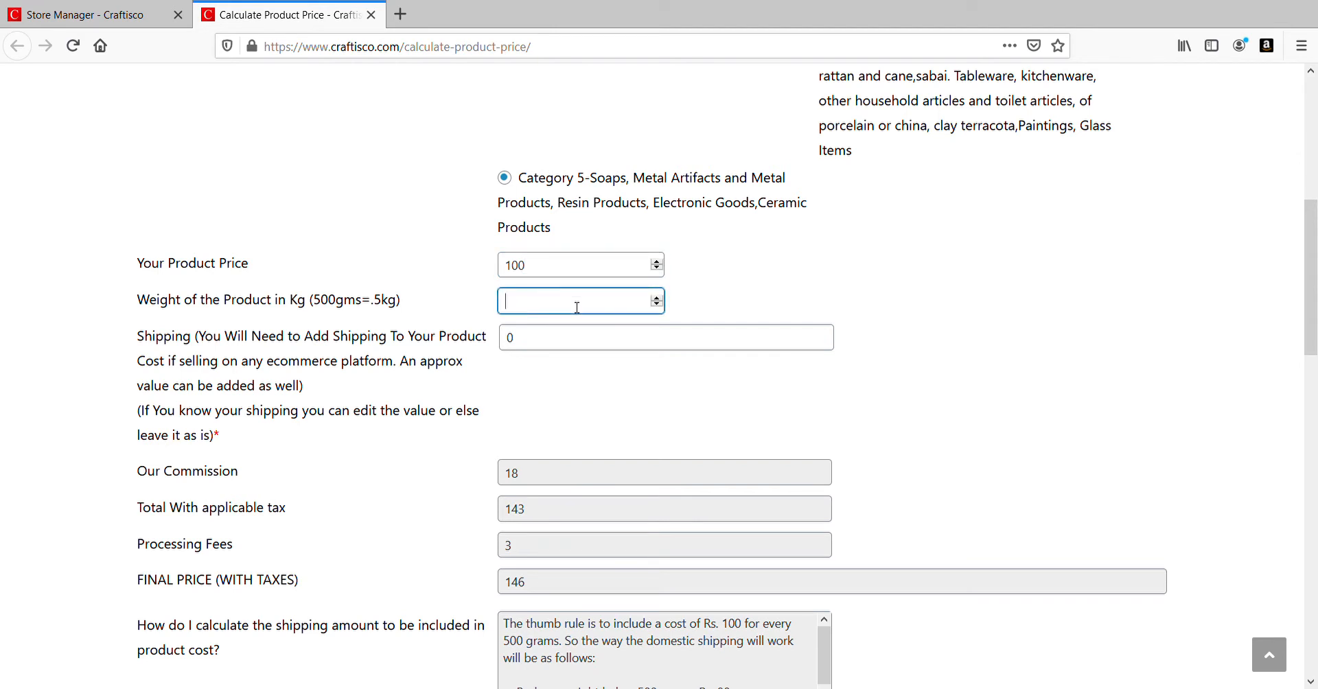
pyautogui.write('.5')
pyautogui.press('BackSpace')
pyautogui.press('BackSpace')
pyautogui.write('1')
# Step: Examine the calculator's shipping amount, commission, total with tax, processing fees and final price with taxes
pyautogui.click(561, 352)
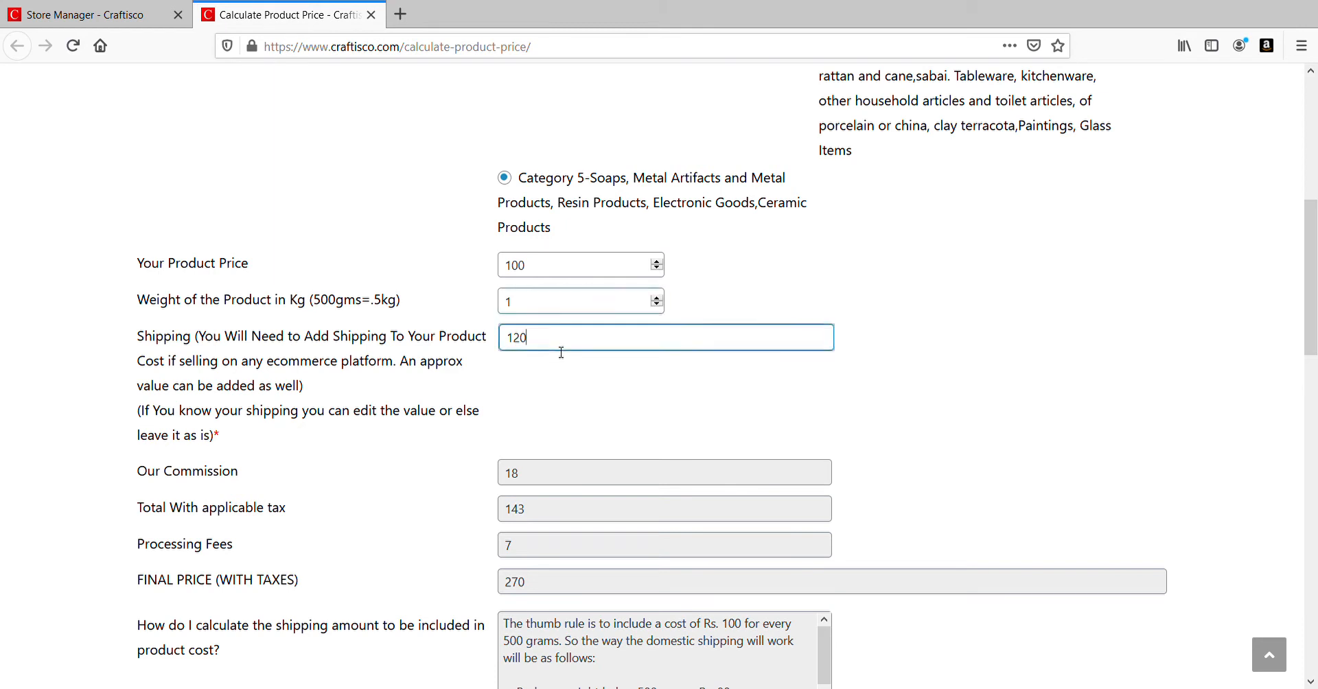
pyautogui.click(556, 311)
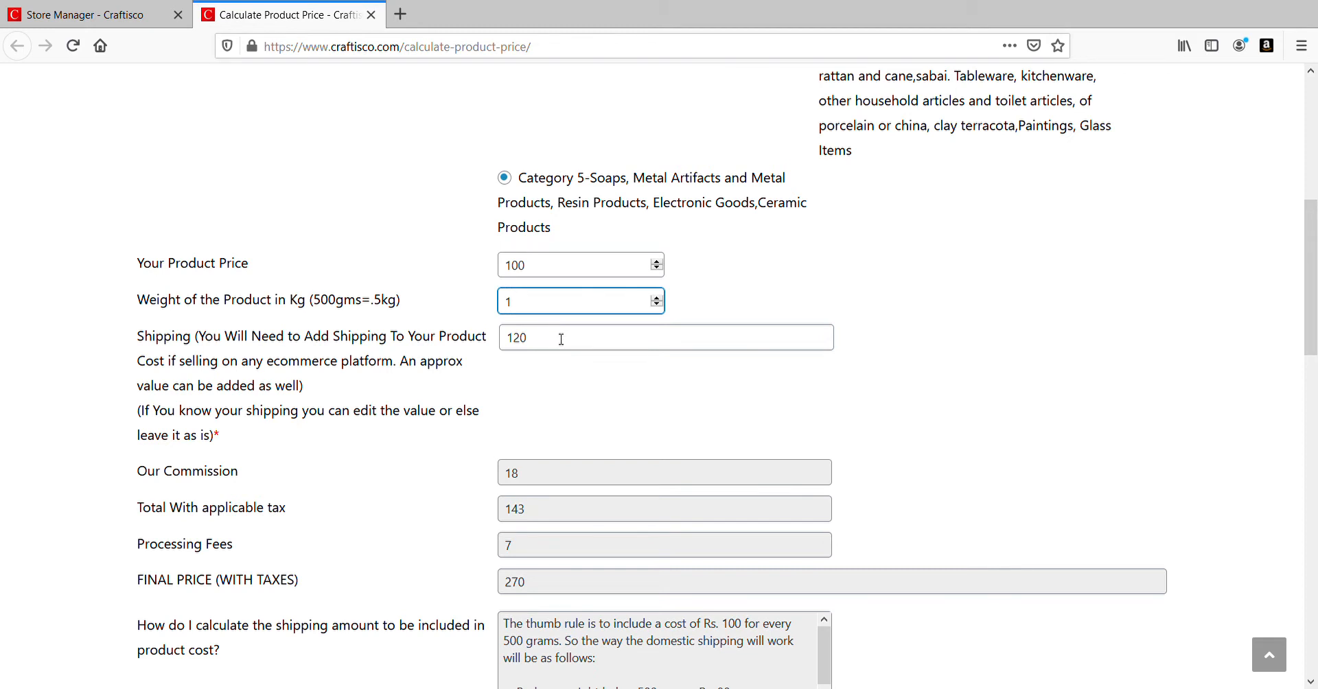
pyautogui.moveTo(561, 343); pyautogui.dragTo(511, 343)
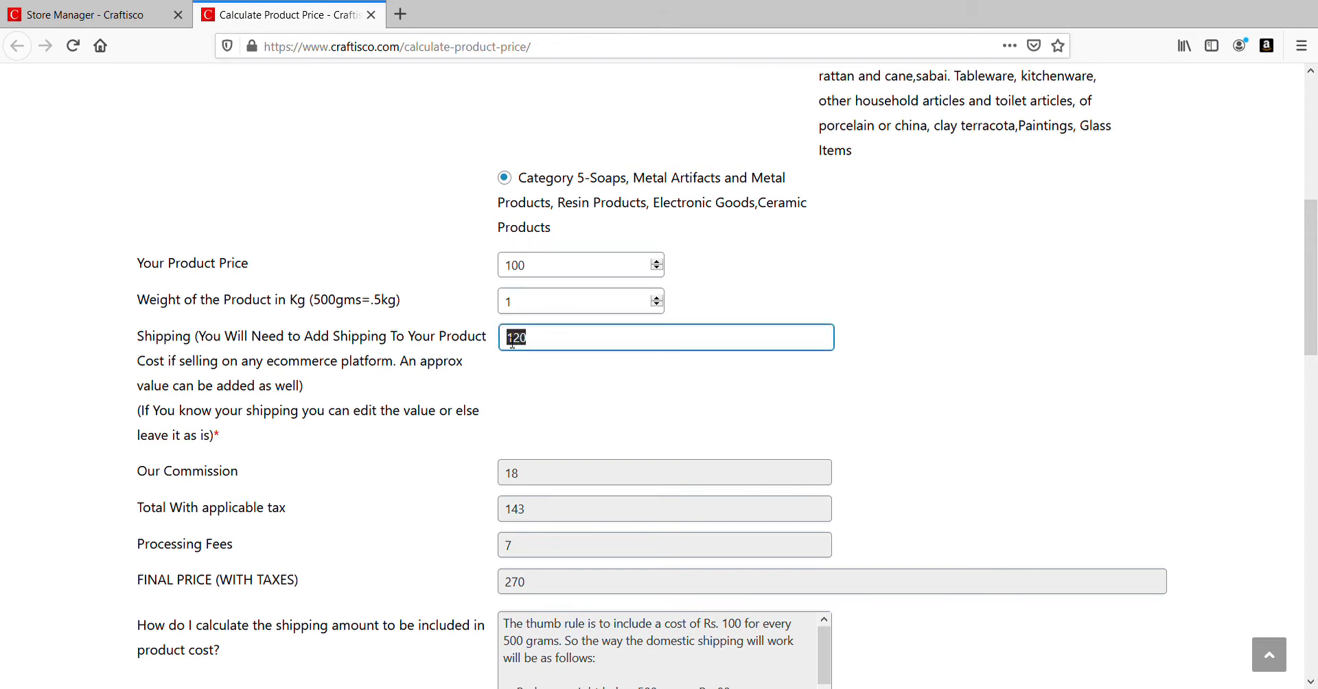
pyautogui.click(675, 341)
pyautogui.scroll(-2, 556, 346)
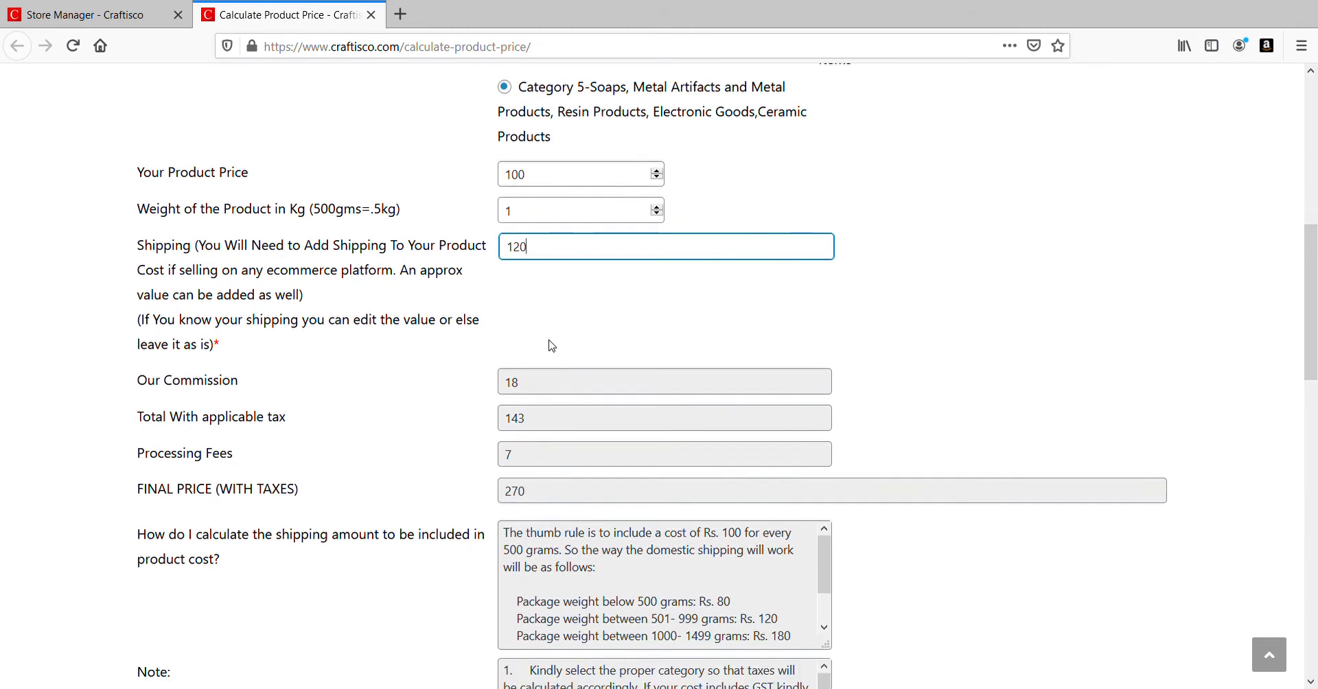
pyautogui.click(553, 383)
pyautogui.scroll(-2, 551, 384)
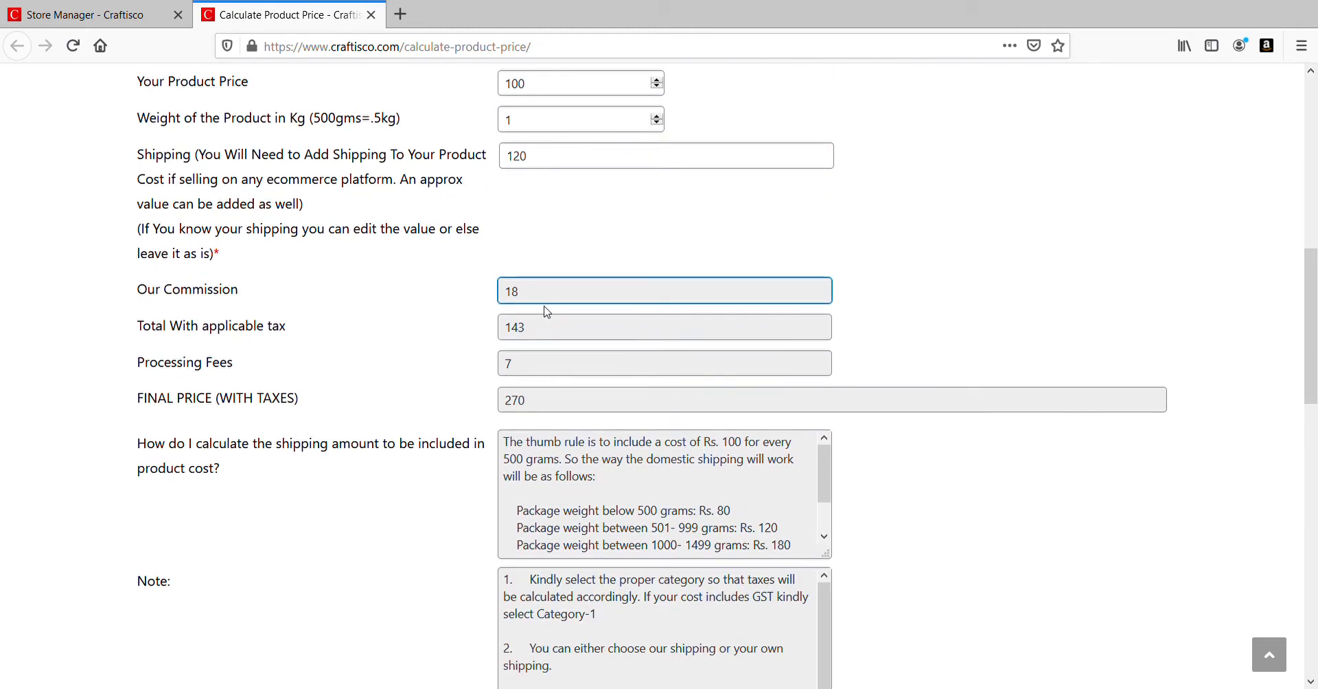
pyautogui.scroll(-2, 555, 377)
pyautogui.scroll(-1, 555, 378)
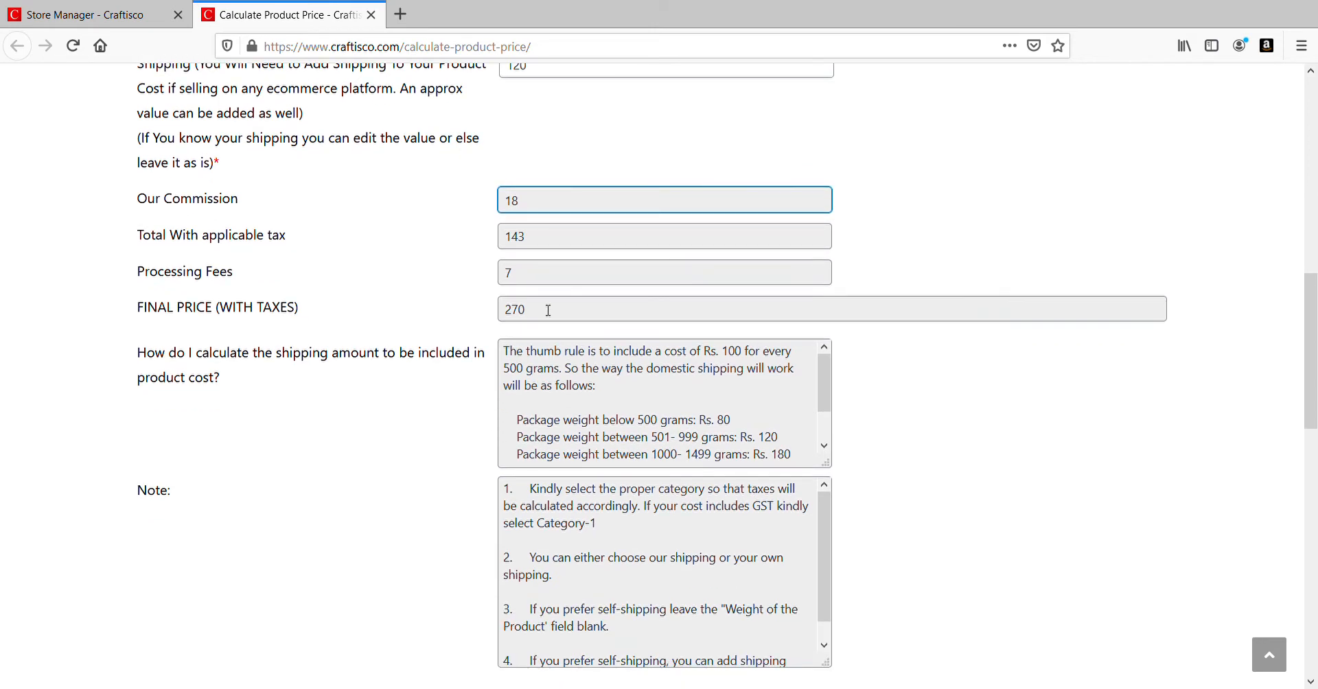
pyautogui.moveTo(548, 311); pyautogui.dragTo(494, 309)
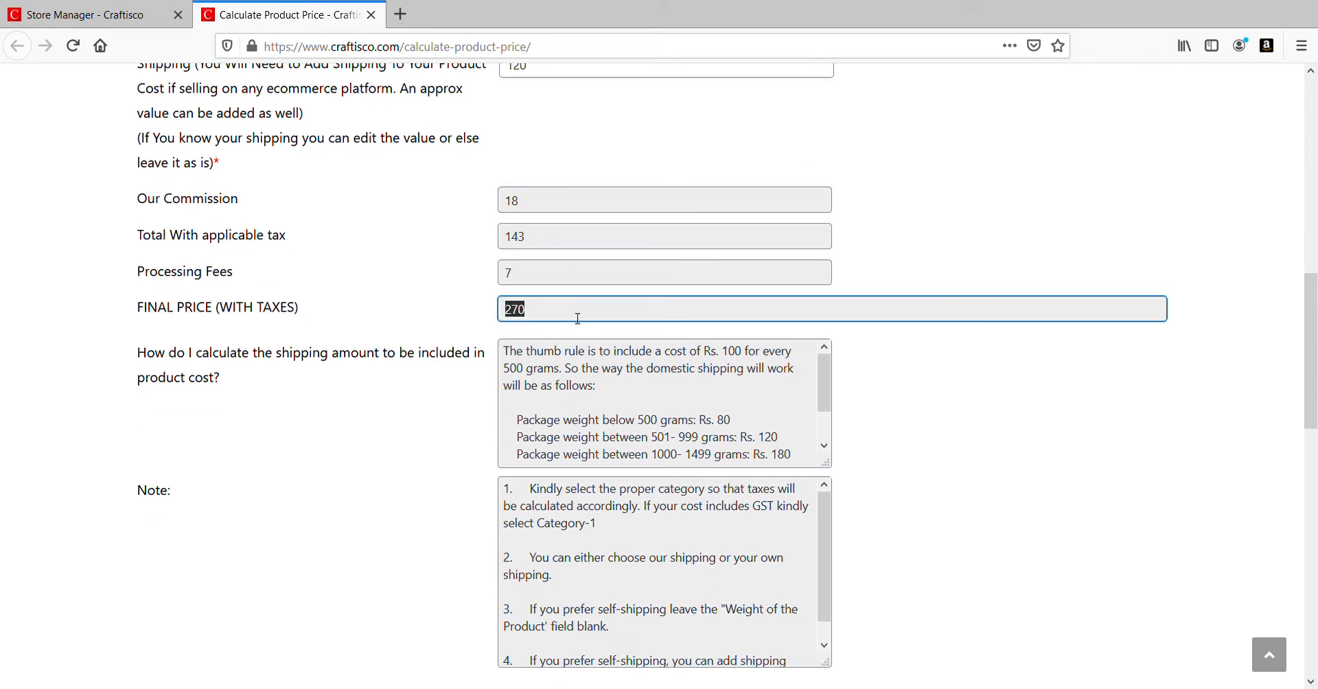
# Step: Return to the Store Manager dashboard and open the form for adding a new product
pyautogui.scroll(5, 578, 318)
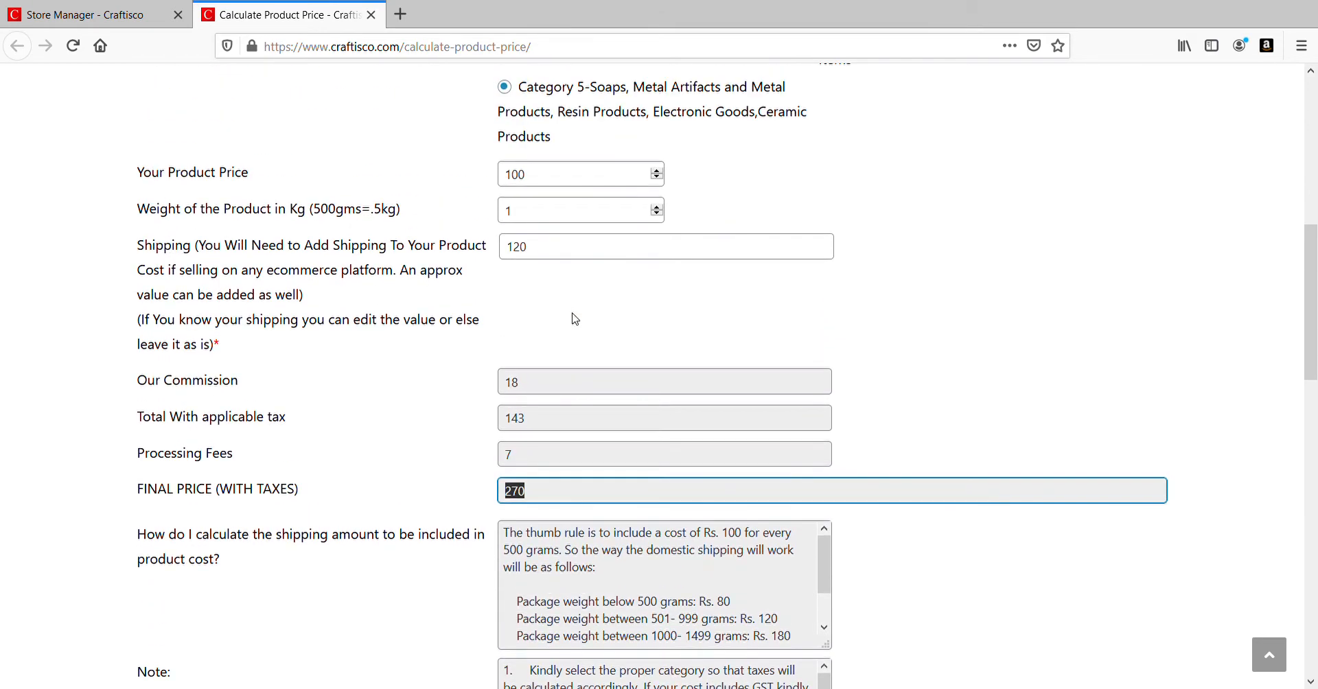
pyautogui.scroll(7, 576, 318)
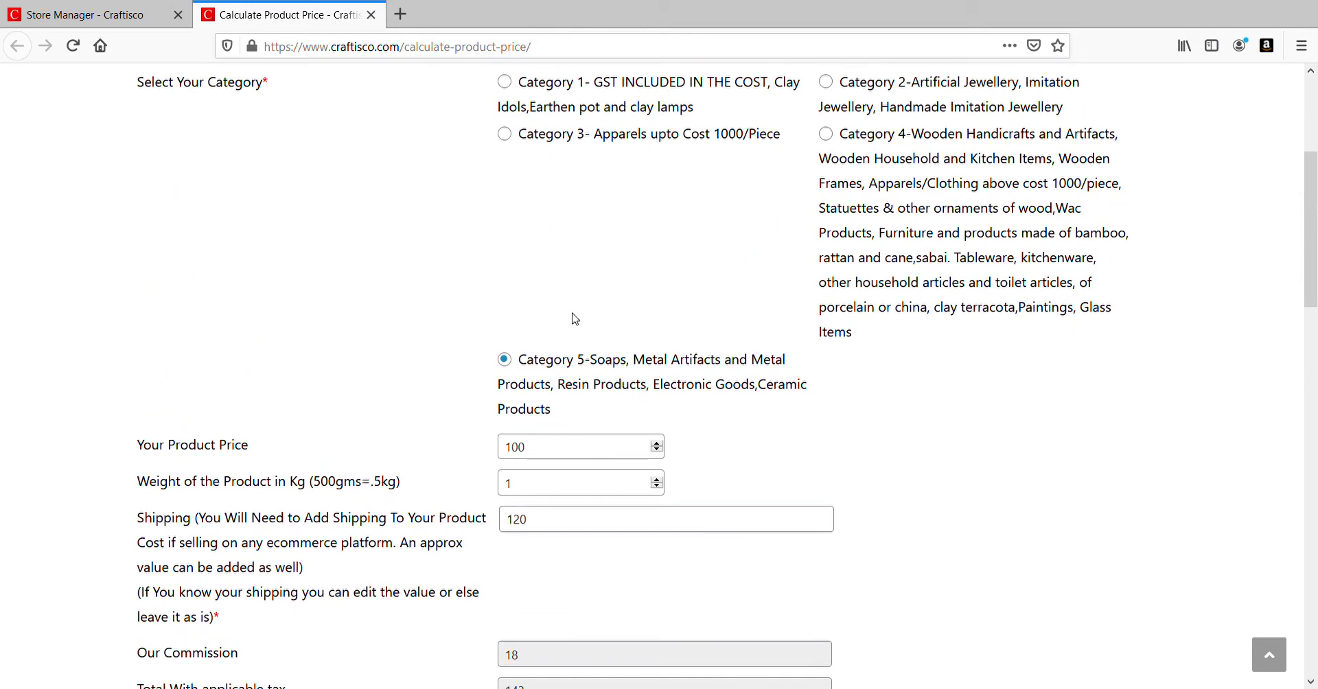
pyautogui.scroll(4, 575, 319)
pyautogui.click(118, 17)
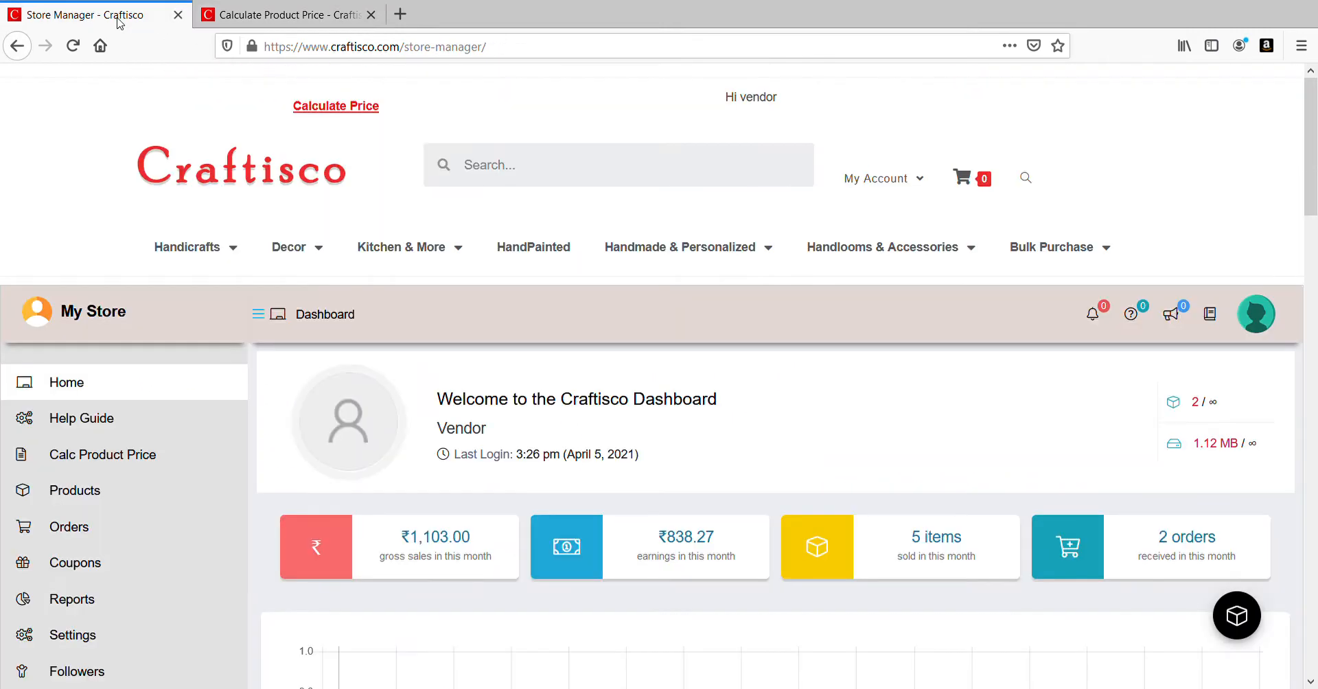
pyautogui.scroll(-4, 278, 361)
pyautogui.moveTo(227, 227)
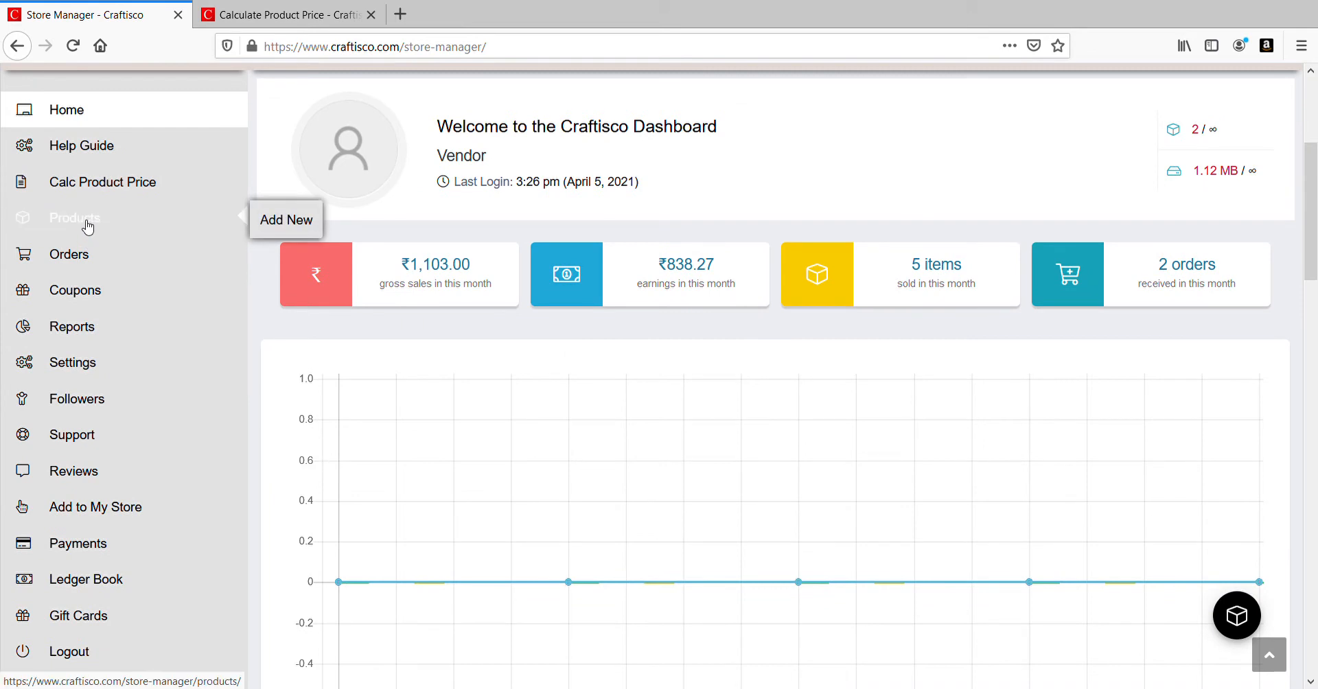
pyautogui.click(295, 229)
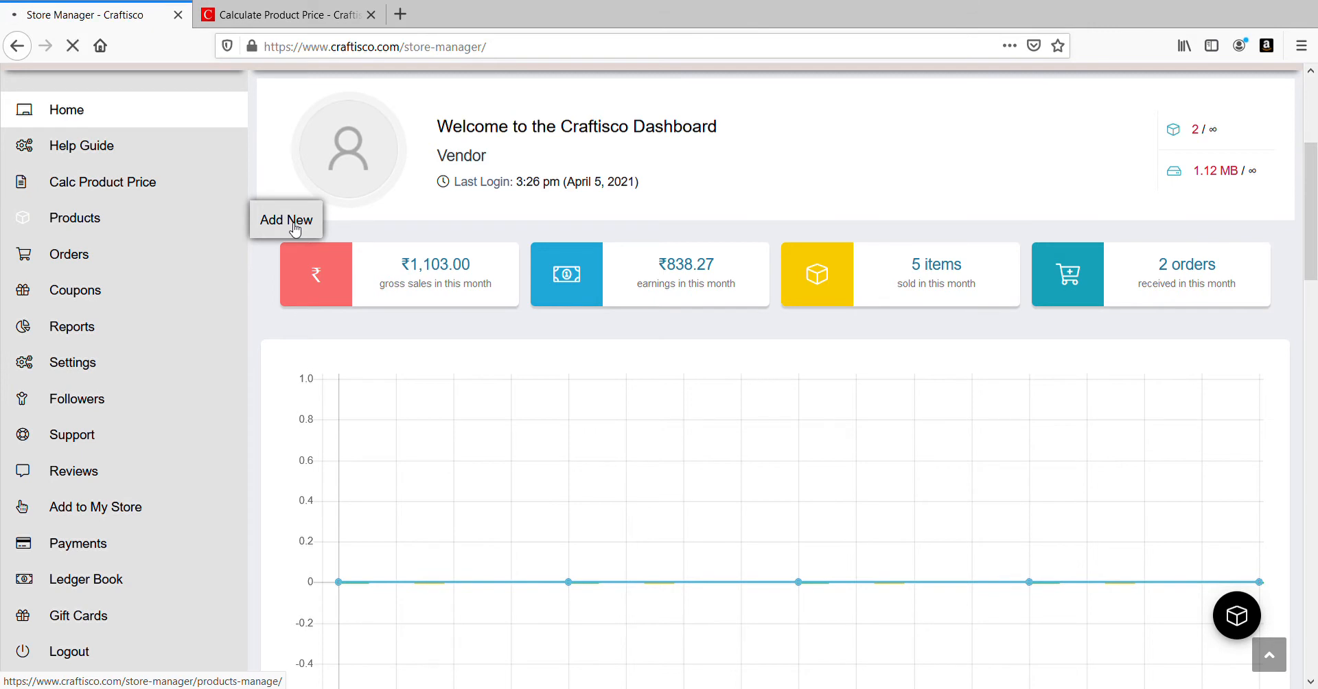
pyautogui.scroll(-2, 292, 228)
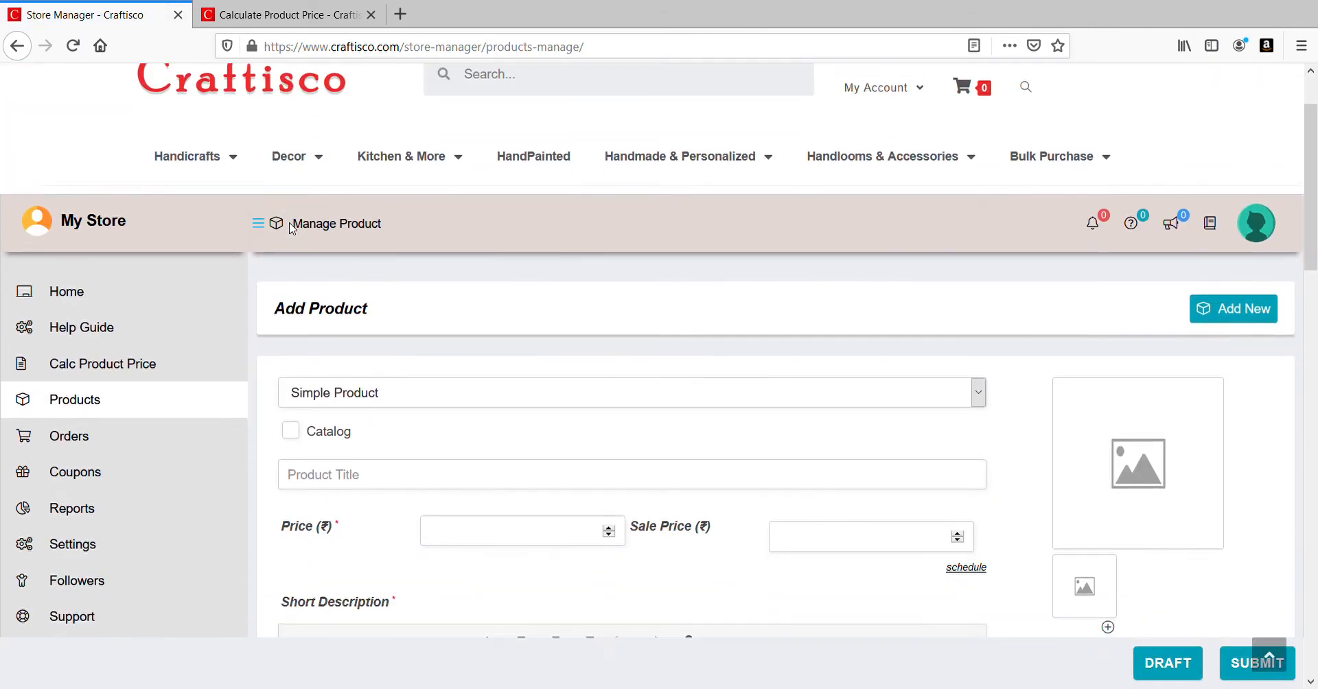
# Step: Open the store's product list and start adding a new product from there
pyautogui.click(96, 401)
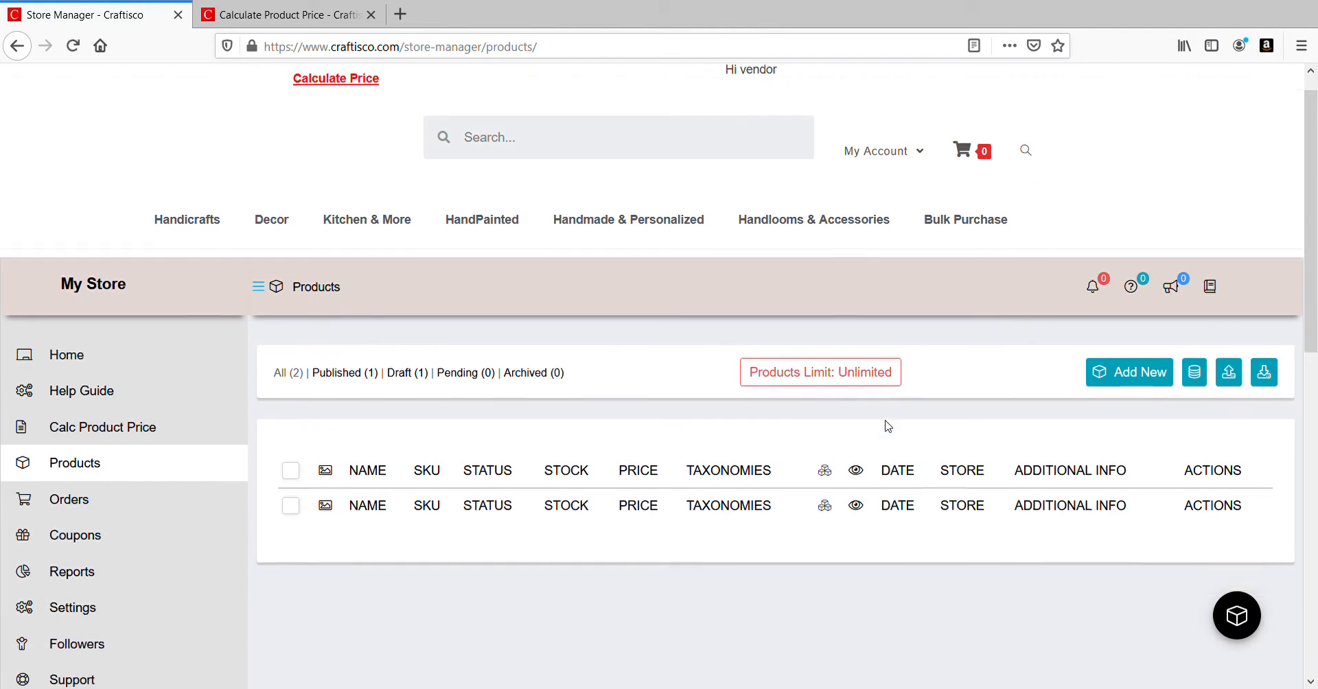
pyautogui.scroll(-2, 888, 426)
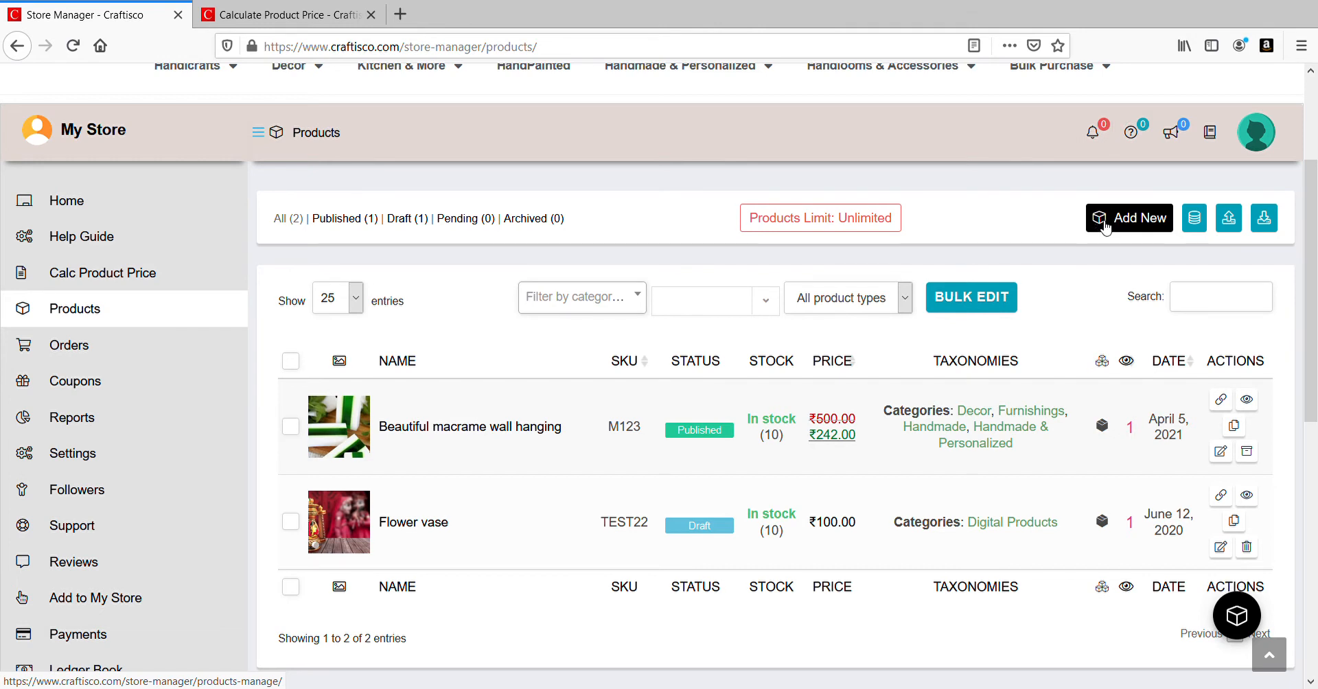
pyautogui.click(1118, 229)
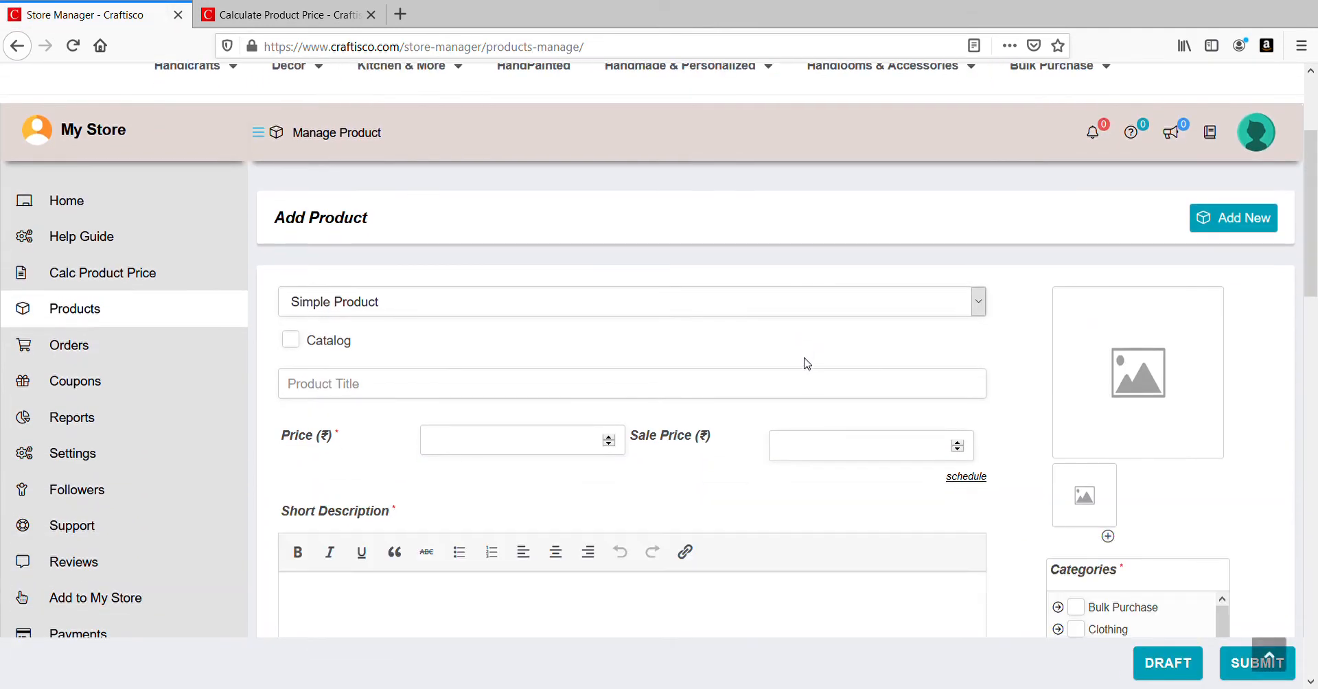
pyautogui.scroll(-1, 747, 314)
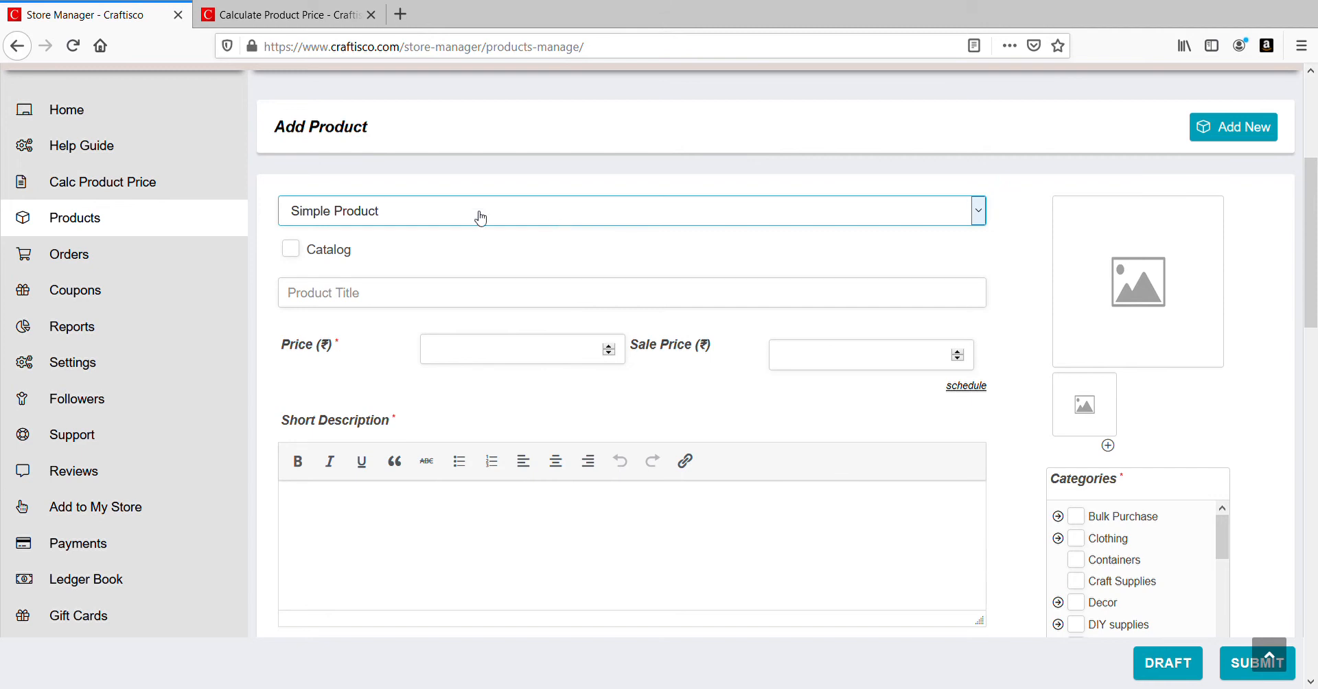
# Step: Enter "Handmade Lavender Soap" as the product title of the simple product
pyautogui.click(394, 297)
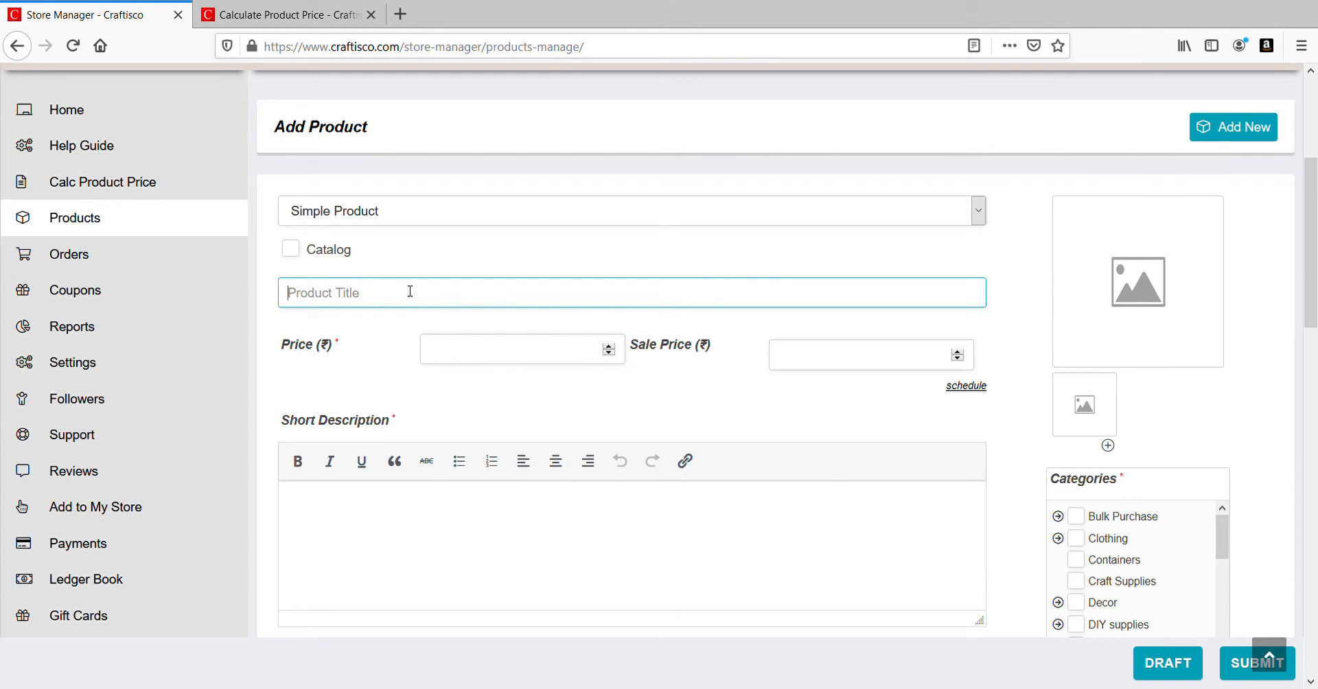
pyautogui.write('Handmade Tulsi')
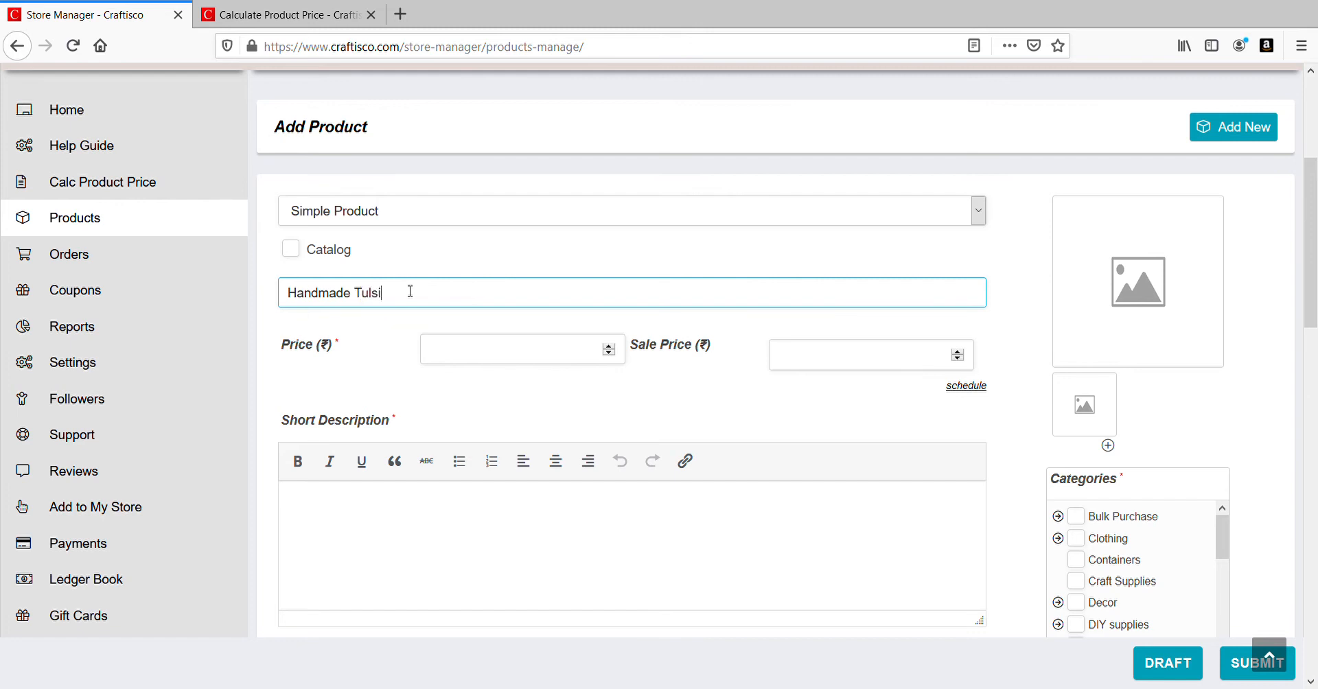
pyautogui.write(' SOap')
pyautogui.press('BackSpace')
pyautogui.press('BackSpace')
pyautogui.press('BackSpace')
pyautogui.press('BackSpace')
pyautogui.press('BackSpace')
pyautogui.press('BackSpace')
pyautogui.write('i')
pyautogui.press('BackSpace')
pyautogui.press('BackSpace')
pyautogui.press('BackSpace')
pyautogui.press('BackSpace')
pyautogui.press('BackSpace')
pyautogui.write('Lavender SOap')
pyautogui.press('BackSpace')
pyautogui.press('BackSpace')
pyautogui.press('BackSpace')
pyautogui.write('oap')
# Step: Check the final price in the price calculator, and set the product's price to 500 and its sale price to 270
pyautogui.click(471, 364)
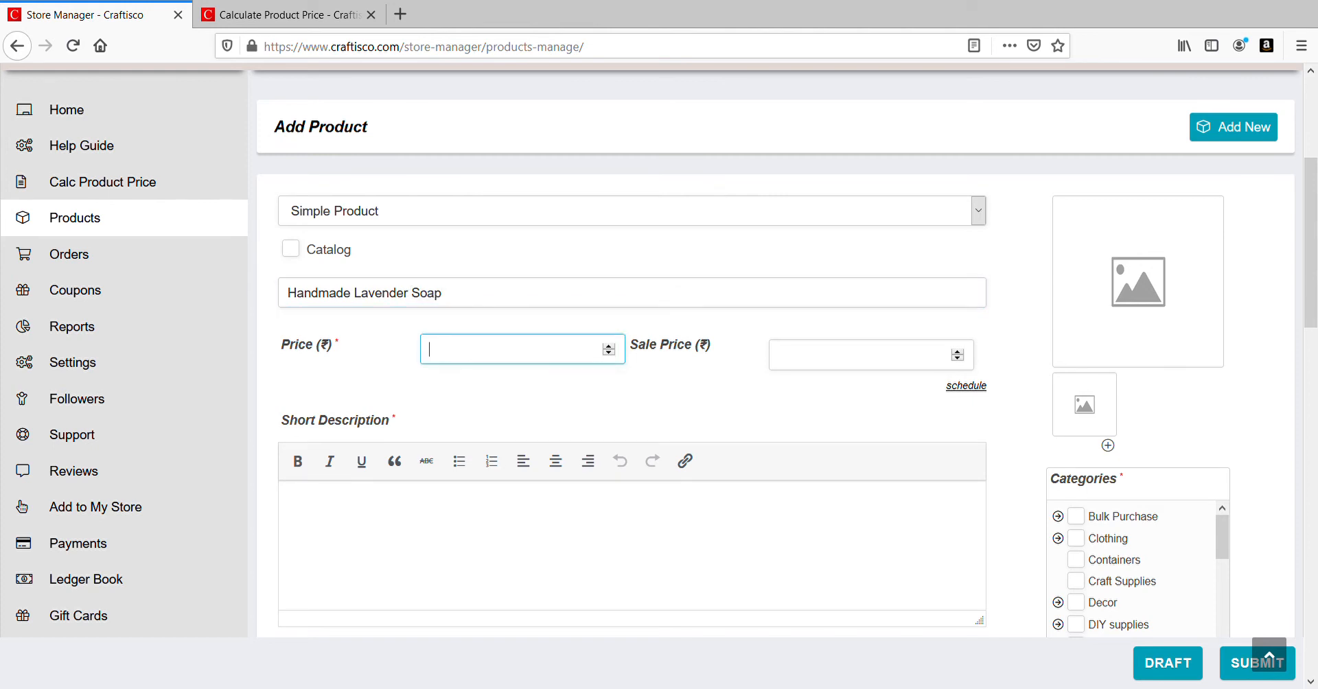
pyautogui.click(279, 22)
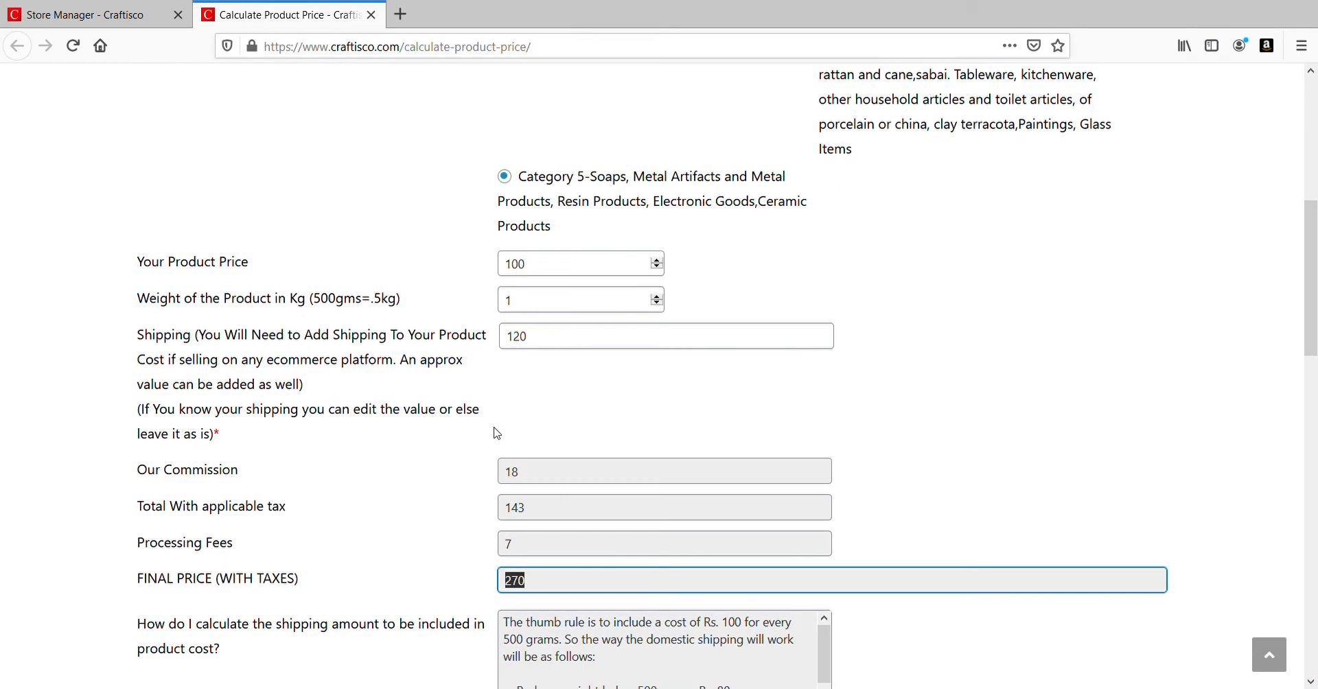
pyautogui.click(135, 15)
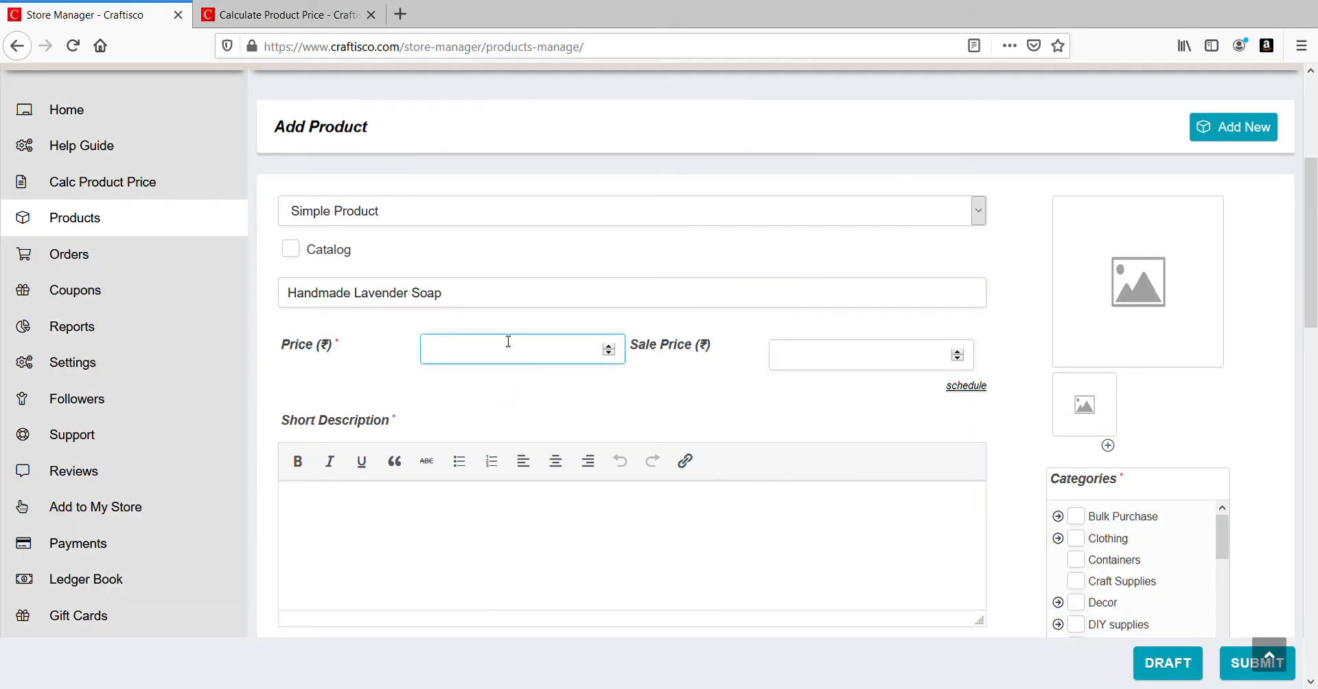
pyautogui.write('270')
pyautogui.moveTo(480, 354); pyautogui.dragTo(406, 353)
pyautogui.write('500')
pyautogui.click(844, 364)
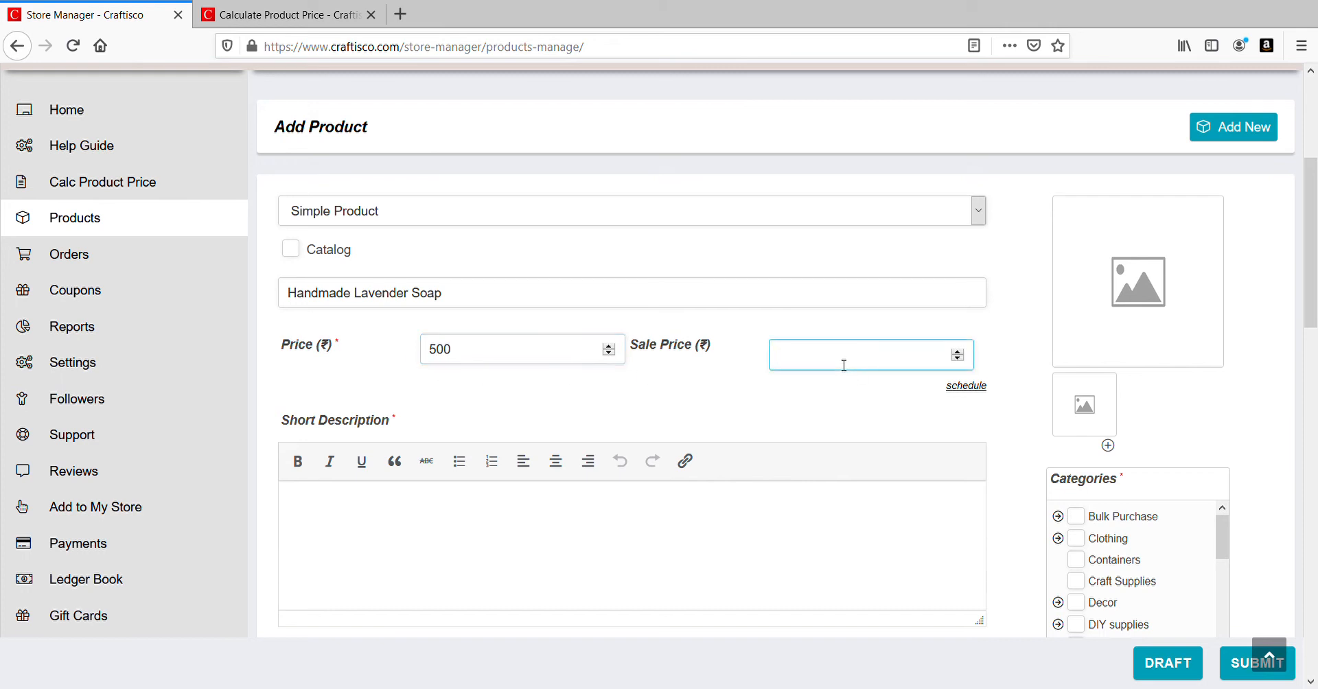
pyautogui.write('270')
# Step: Write "Melt and pour soap base" in the product's short description, followed by a "Dimension:" line
pyautogui.scroll(-3, 841, 375)
pyautogui.click(791, 334)
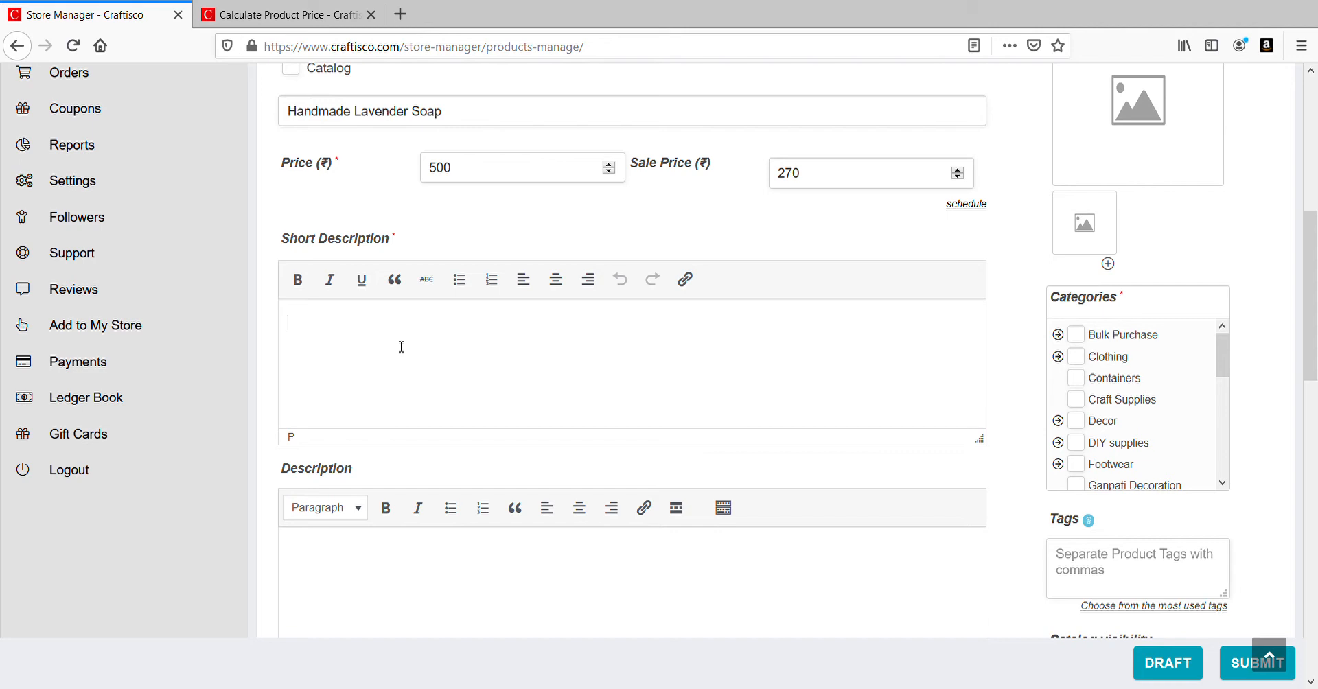
pyautogui.write('Melt and pour soap base')
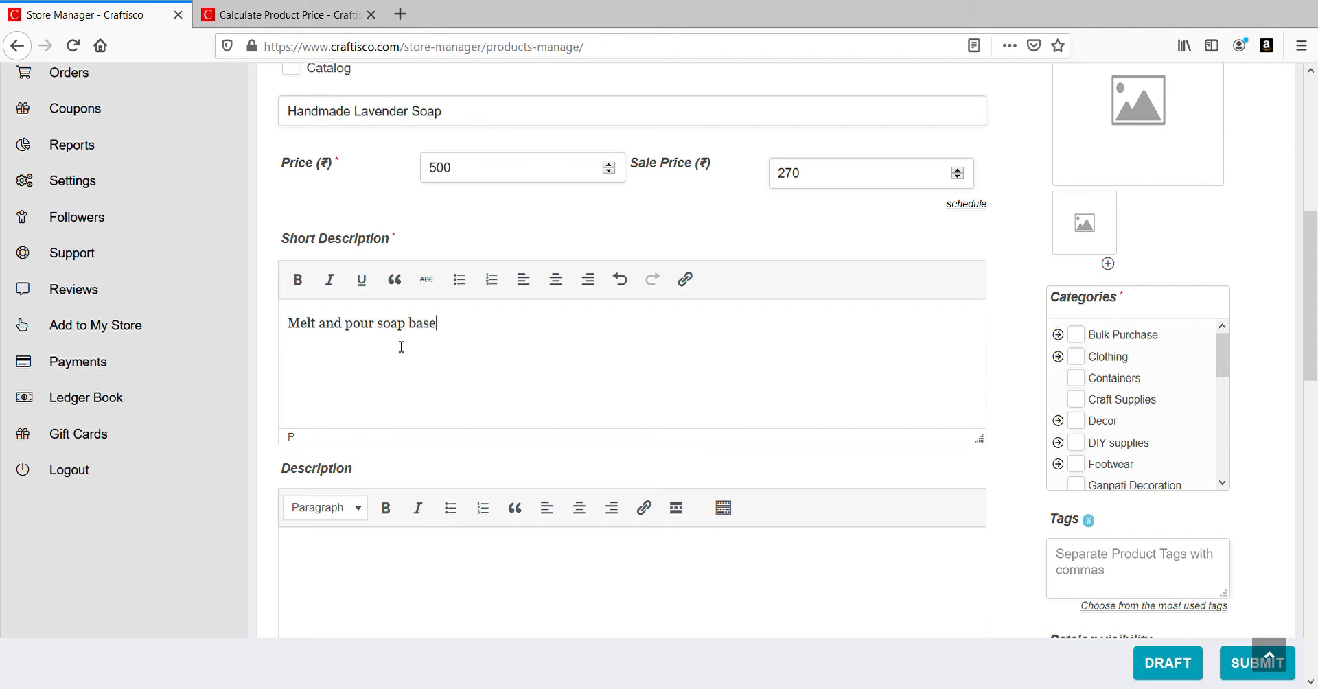
pyautogui.press('Return')
pyautogui.write('DImension')
pyautogui.press('BackSpace')
pyautogui.press('BackSpace')
pyautogui.press('BackSpace')
pyautogui.press('BackSpace')
pyautogui.press('BackSpace')
pyautogui.press('BackSpace')
pyautogui.press('BackSpace')
pyautogui.press('BackSpace')
pyautogui.write('imension: ')
# Step: Add the lines "Material:" and "Make Time:" to the end of the short description
pyautogui.write('MAterial')
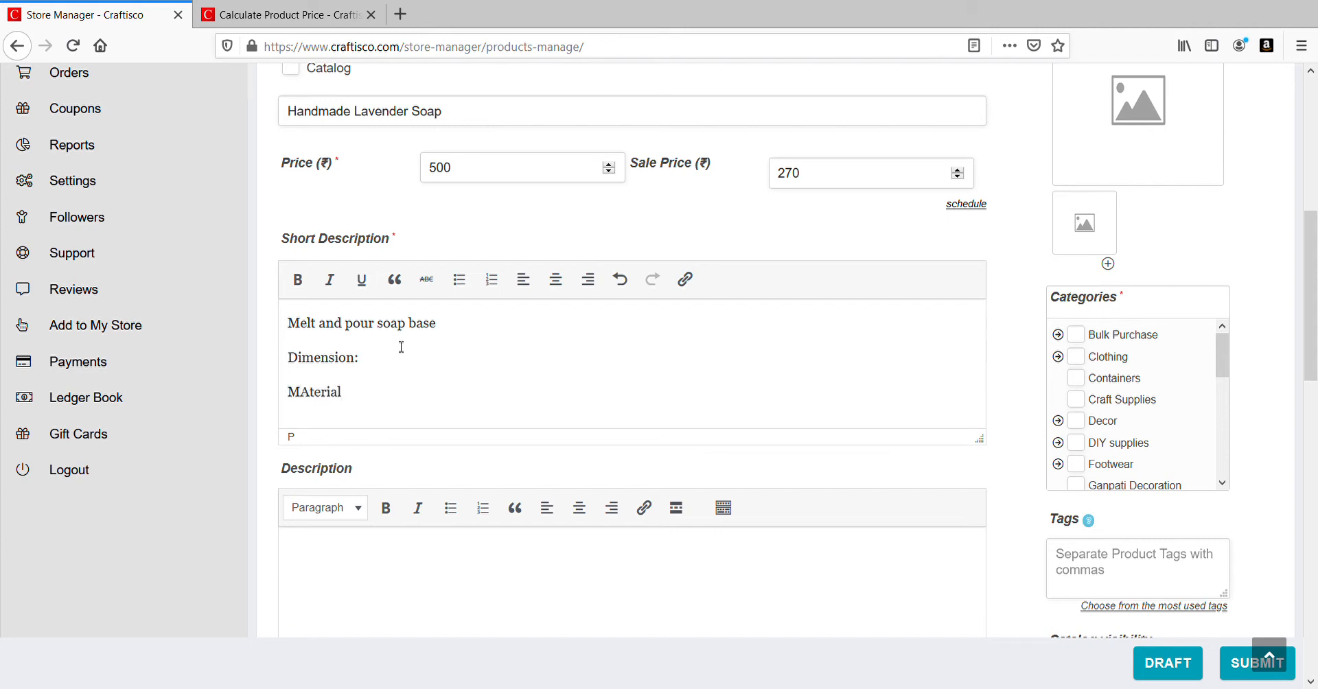
pyautogui.press('BackSpace')
pyautogui.press('BackSpace')
pyautogui.press('BackSpace')
pyautogui.press('BackSpace')
pyautogui.press('BackSpace')
pyautogui.press('BackSpace')
pyautogui.press('BackSpace')
pyautogui.write('aterial:')
pyautogui.click(393, 365)
pyautogui.scroll(-2, 393, 365)
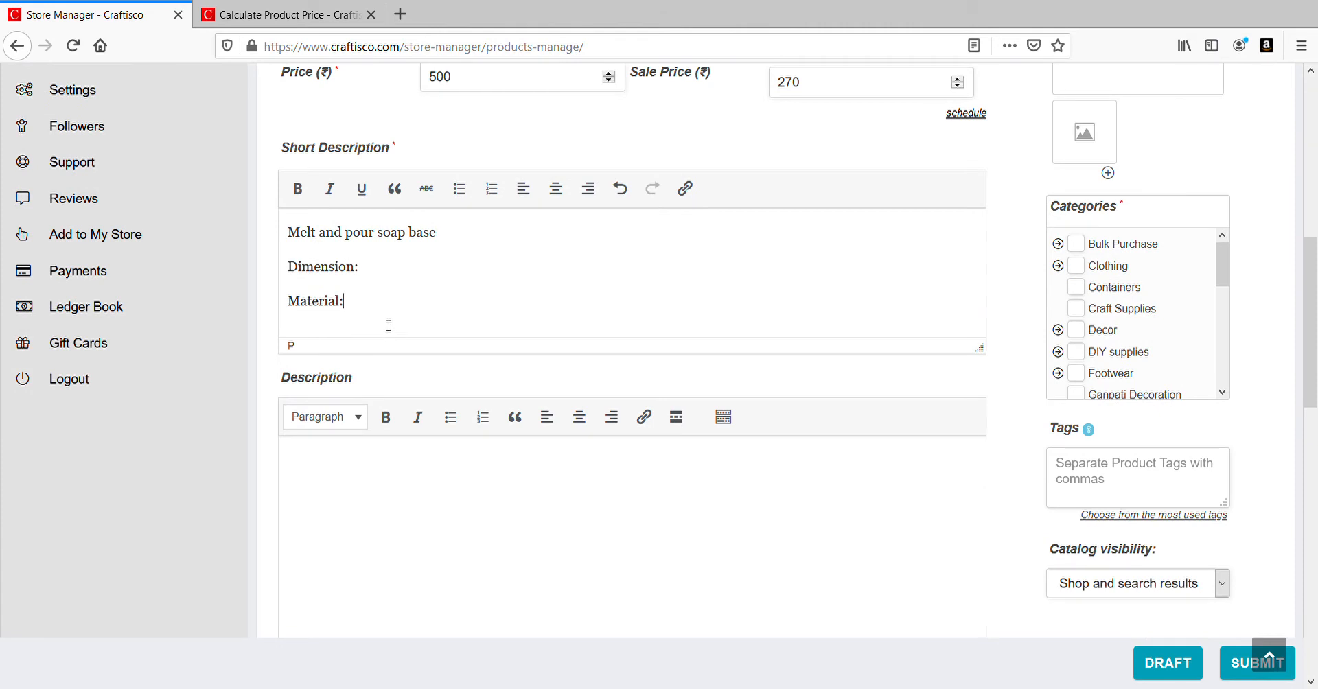
pyautogui.click(389, 326)
pyautogui.press('Return')
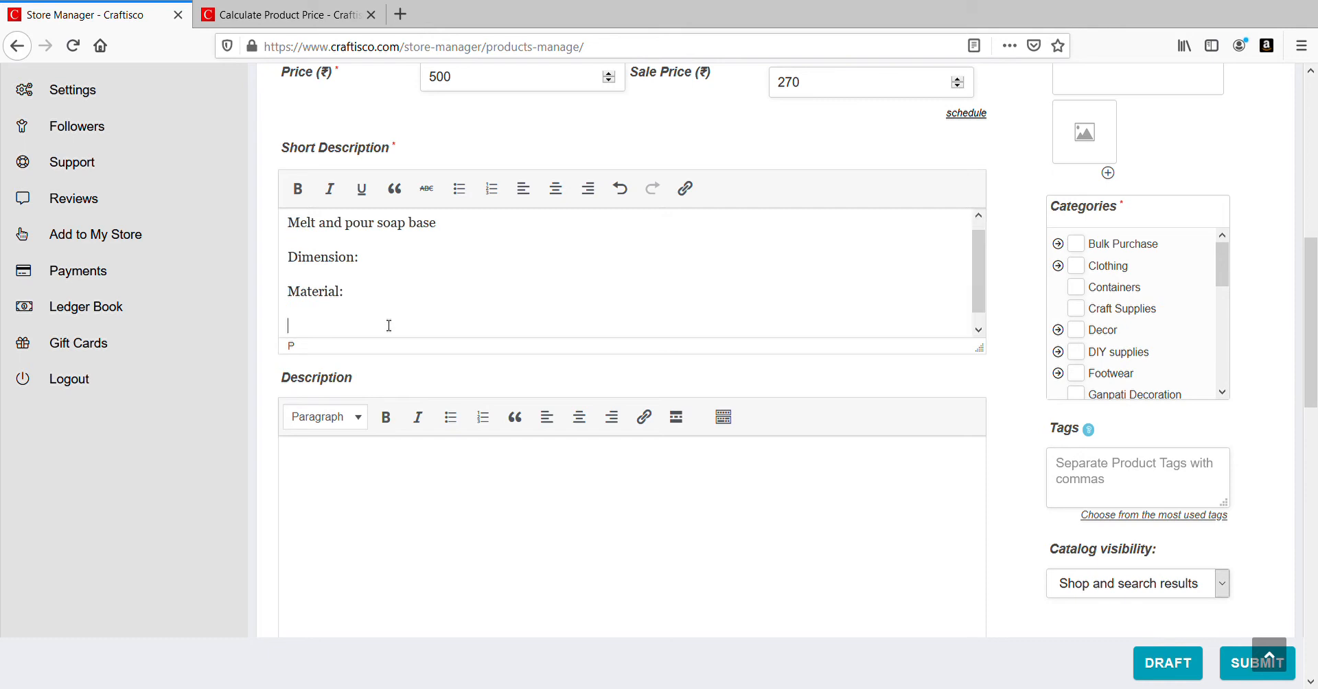
pyautogui.write('Make Time:')
# Step: Open the product's main Description field for editing
pyautogui.scroll(-1, 387, 325)
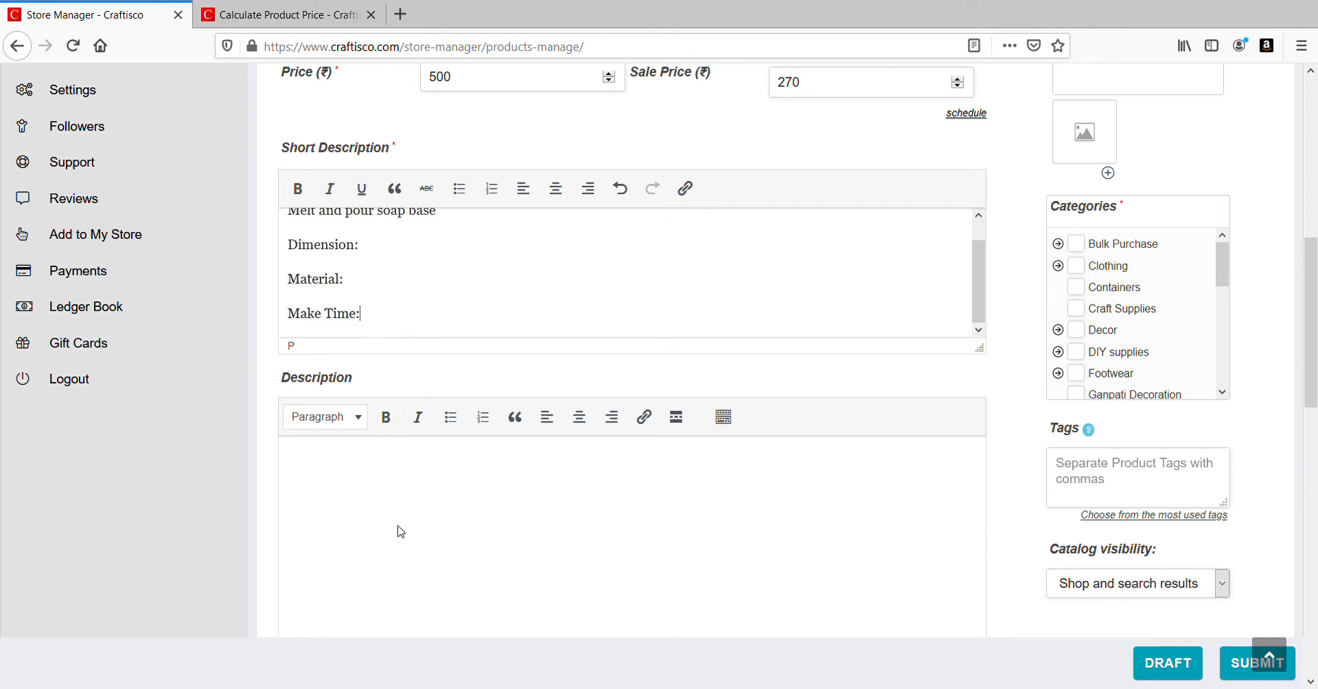
pyautogui.scroll(-3, 400, 530)
pyautogui.click(394, 287)
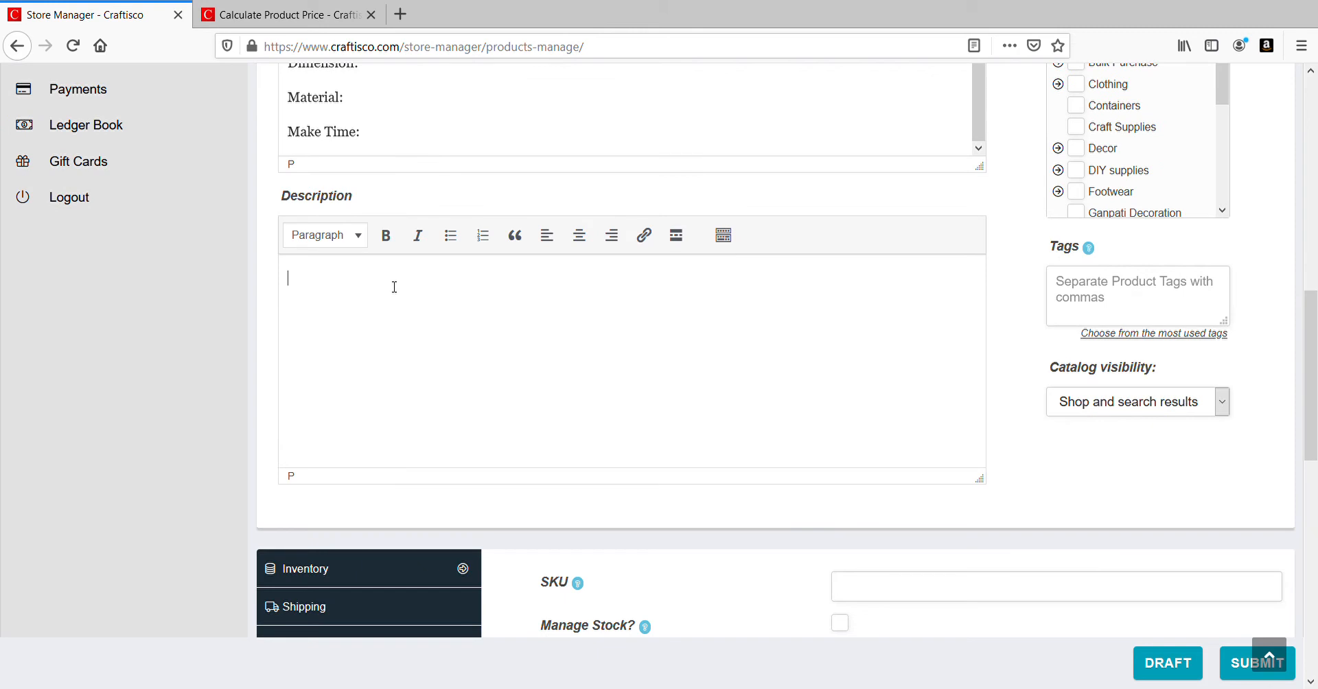
# Step: Set the green-and-white soap picture from the media library as the main product image, and view the picker for additional gallery images
pyautogui.scroll(8, 709, 471)
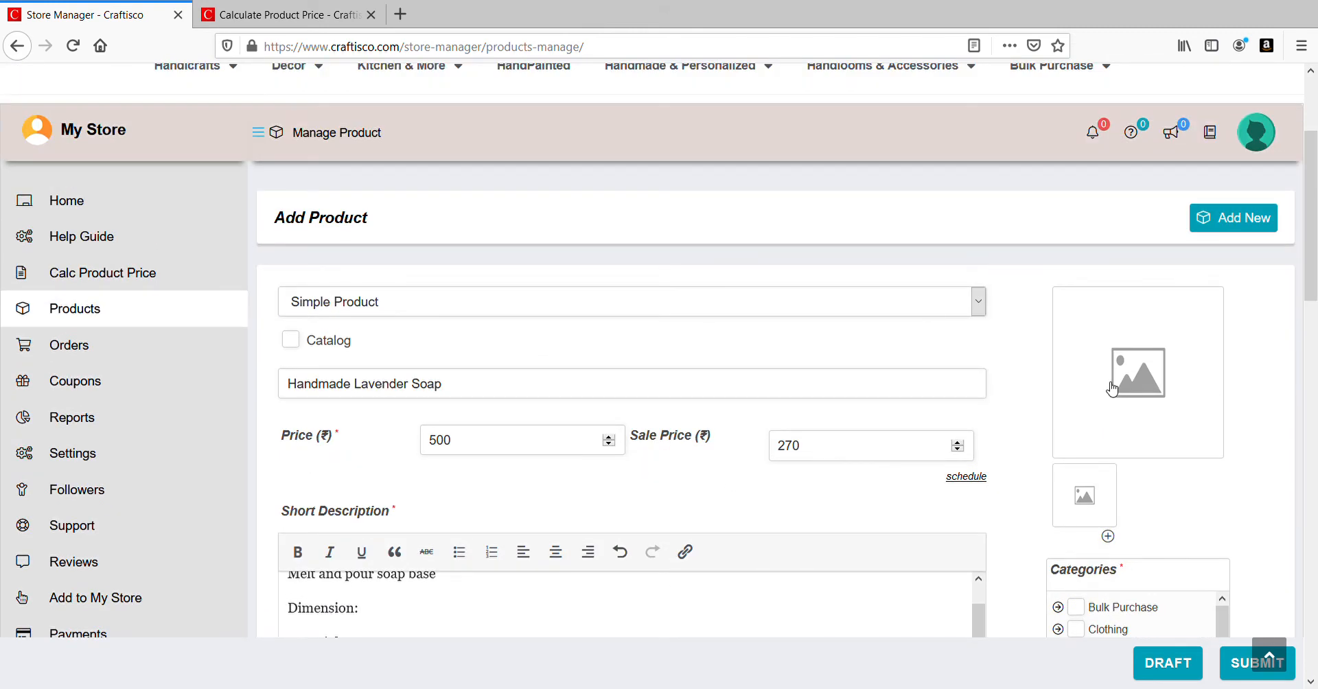
pyautogui.click(1112, 390)
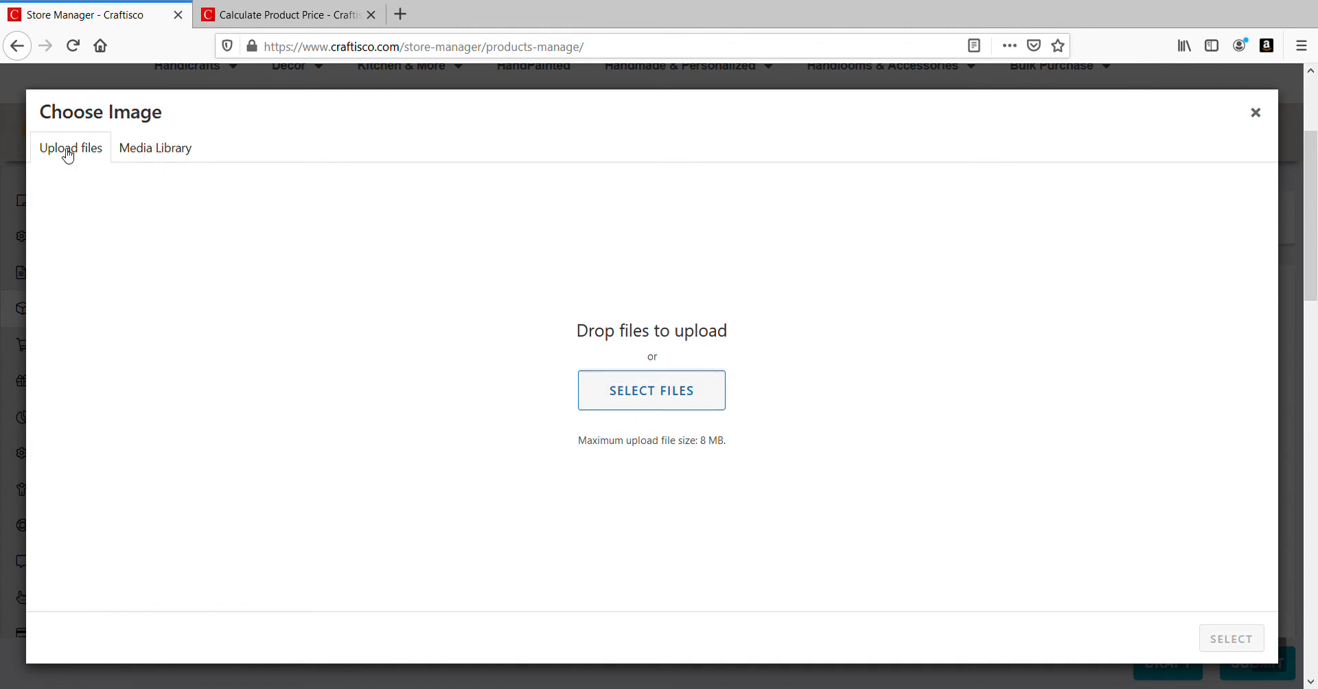
pyautogui.click(713, 401)
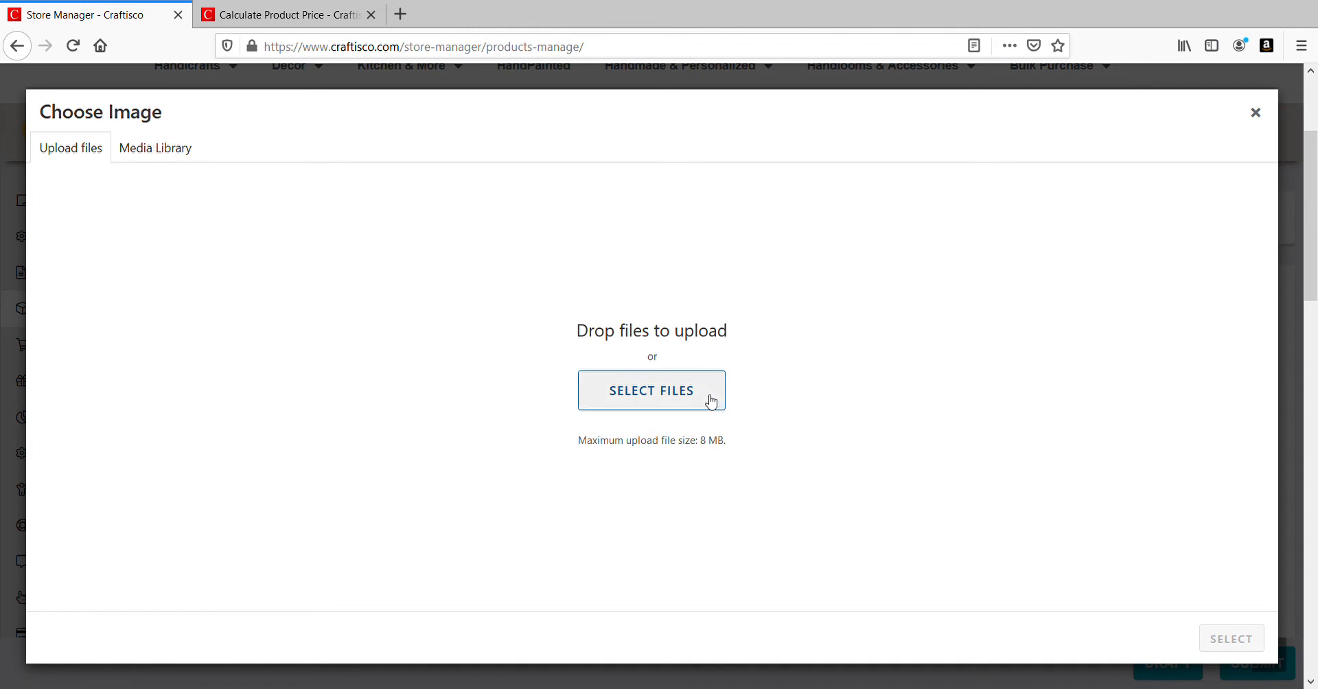
pyautogui.click(185, 152)
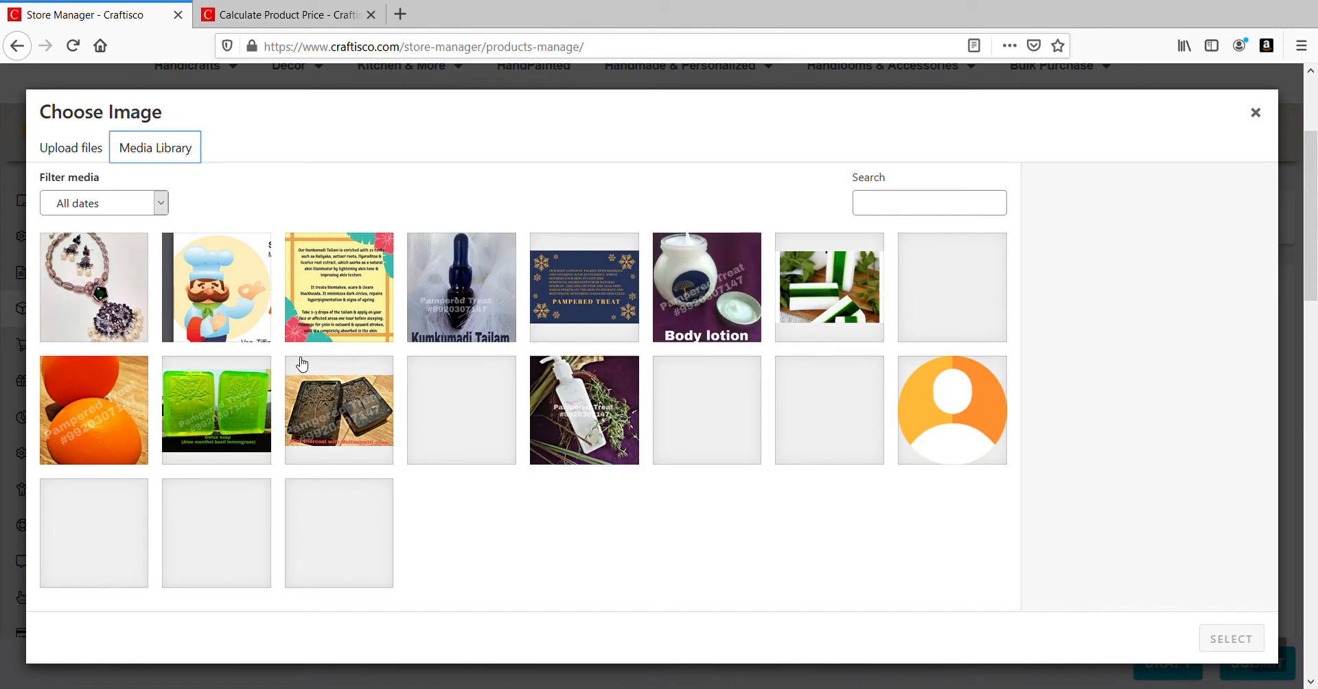
pyautogui.click(826, 310)
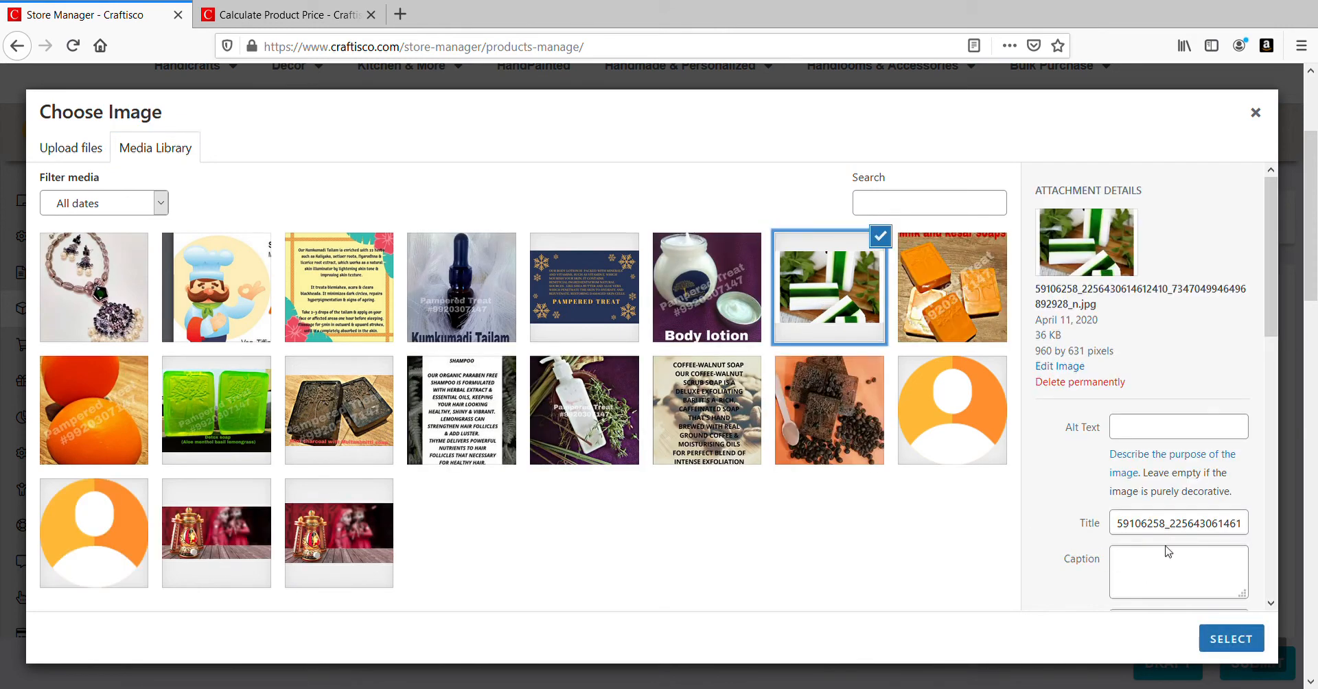
pyautogui.click(1217, 640)
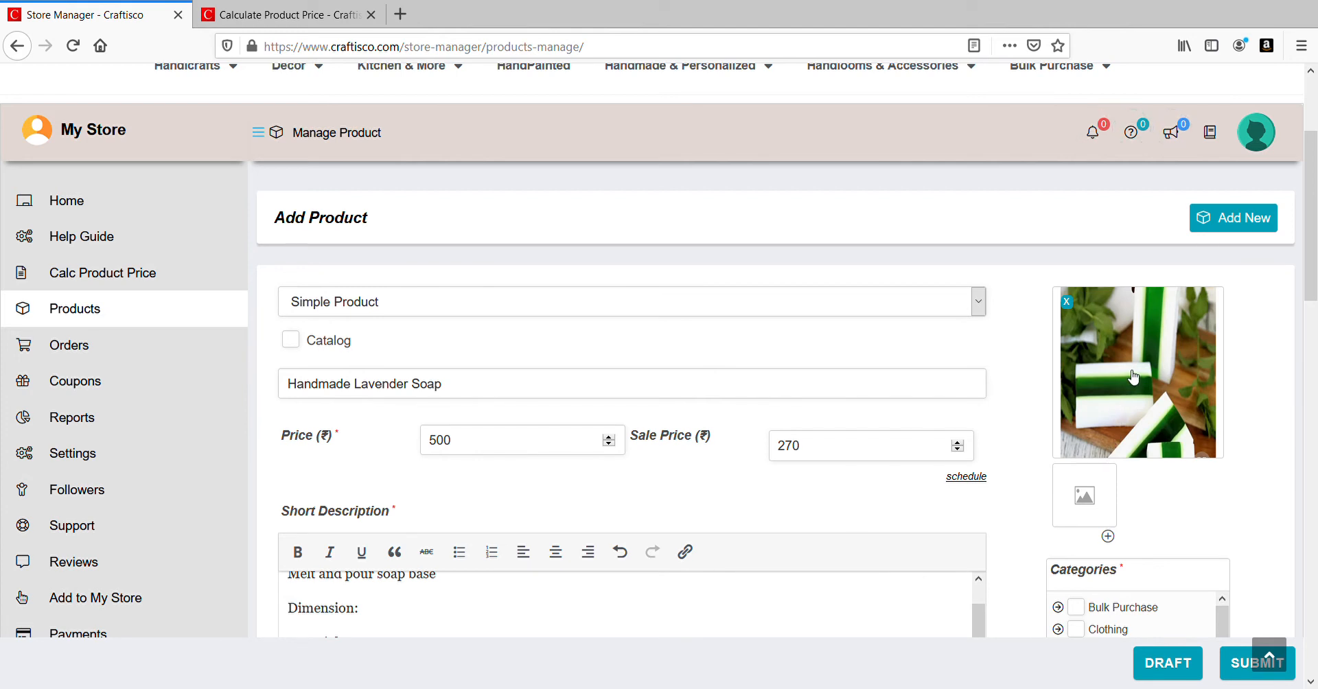
pyautogui.click(1092, 499)
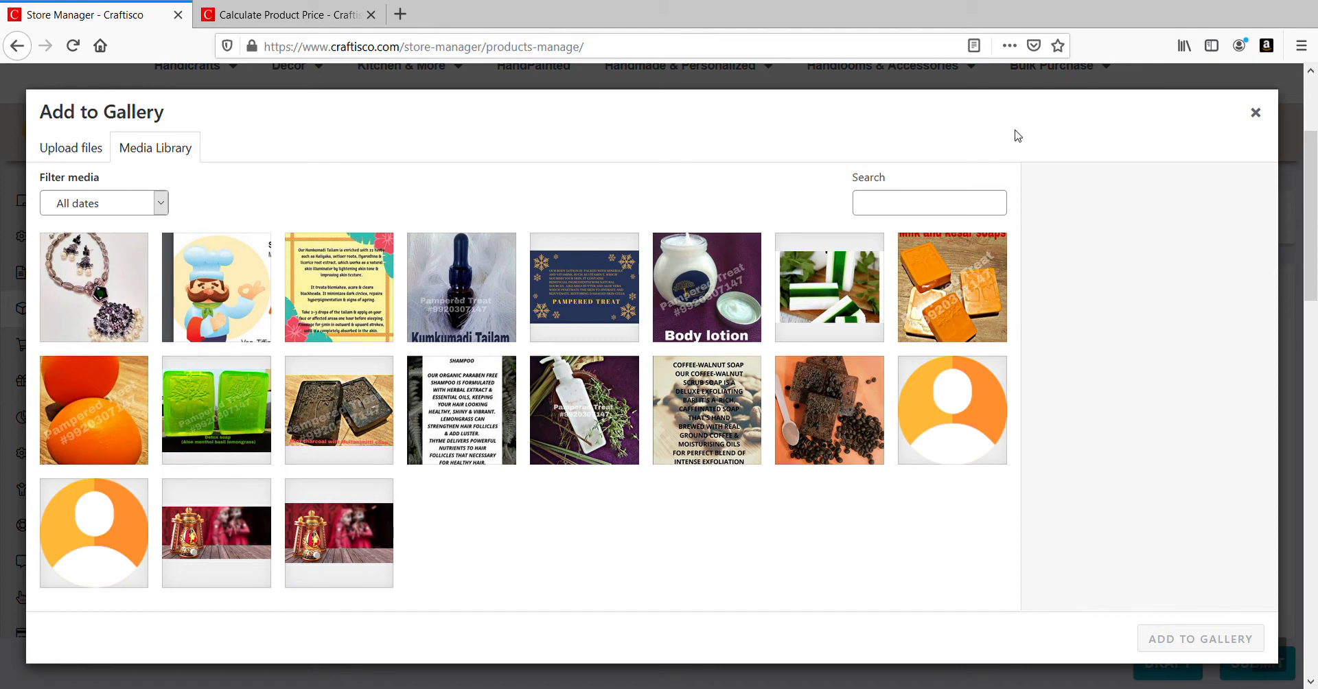
pyautogui.click(5, 116)
# Step: Assign the product to the Handmade & Personalized category and its Handmade subcategory
pyautogui.scroll(-4, 1155, 353)
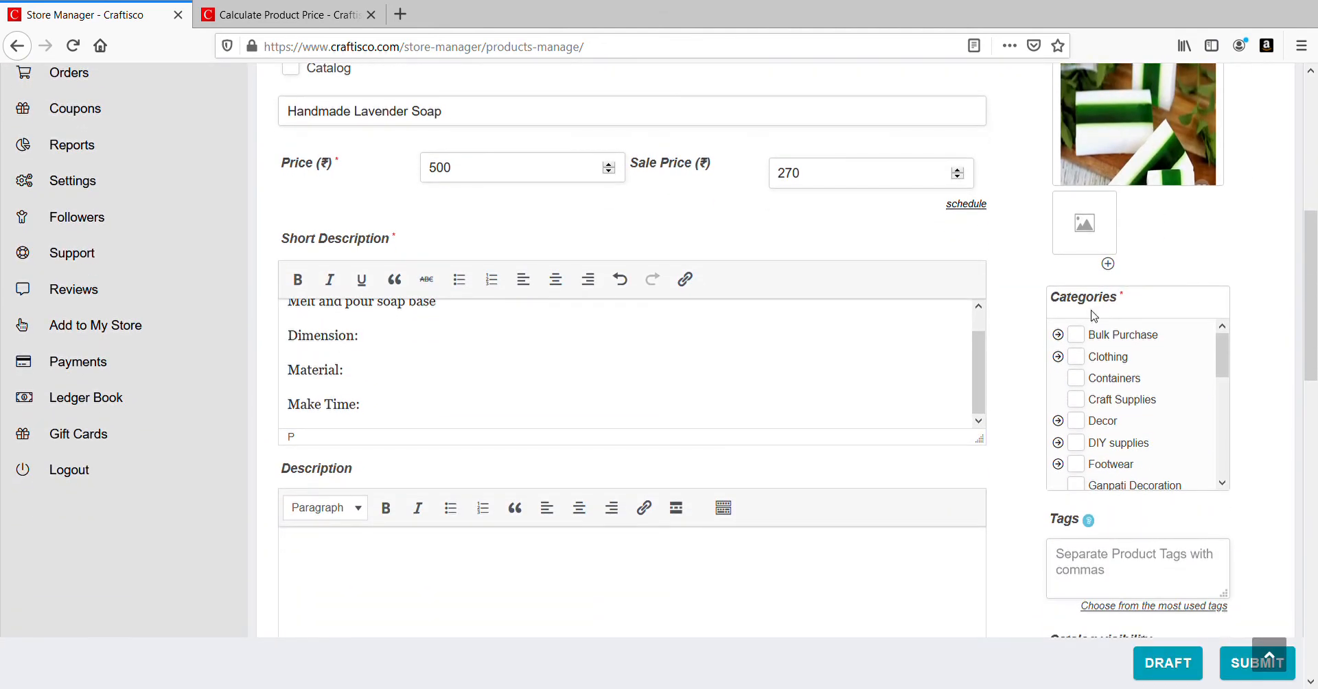
pyautogui.scroll(-1, 1095, 348)
pyautogui.scroll(2, 1099, 353)
pyautogui.scroll(2, 1167, 399)
pyautogui.scroll(-3, 1197, 406)
pyautogui.scroll(-2, 1161, 375)
pyautogui.scroll(-5, 1157, 375)
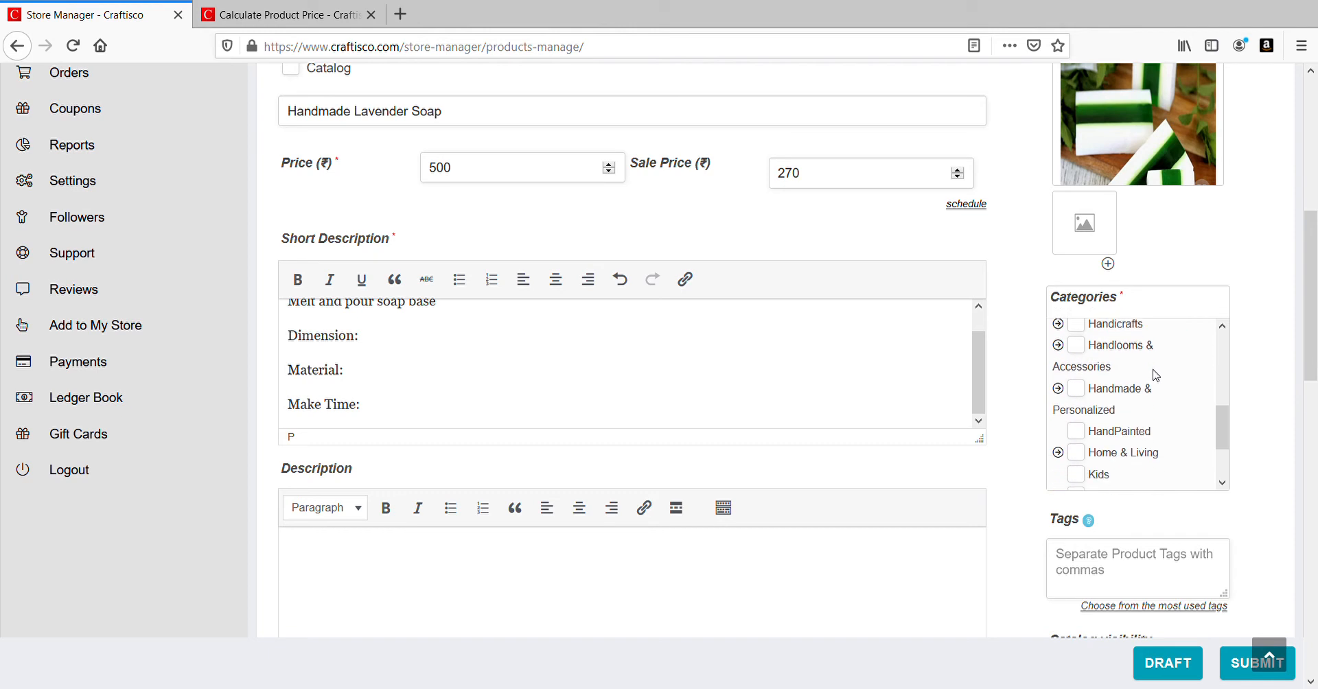
pyautogui.scroll(-3, 1157, 374)
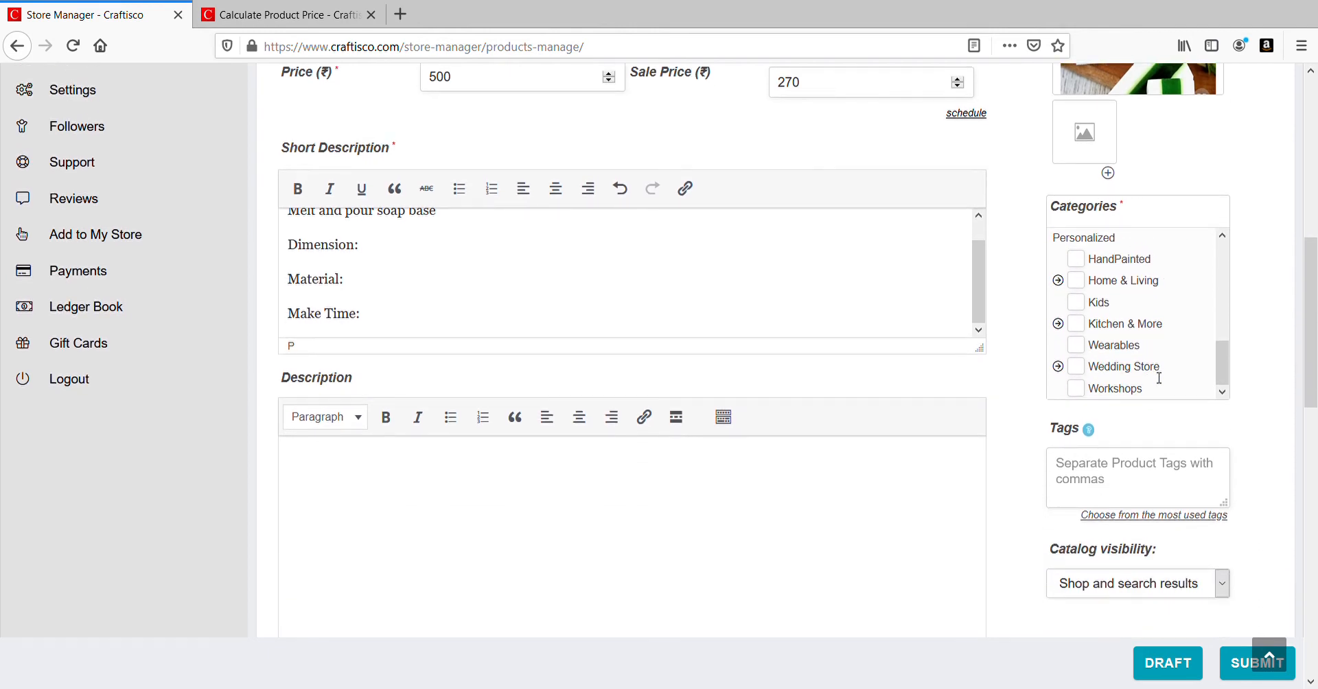
pyautogui.scroll(2, 1158, 372)
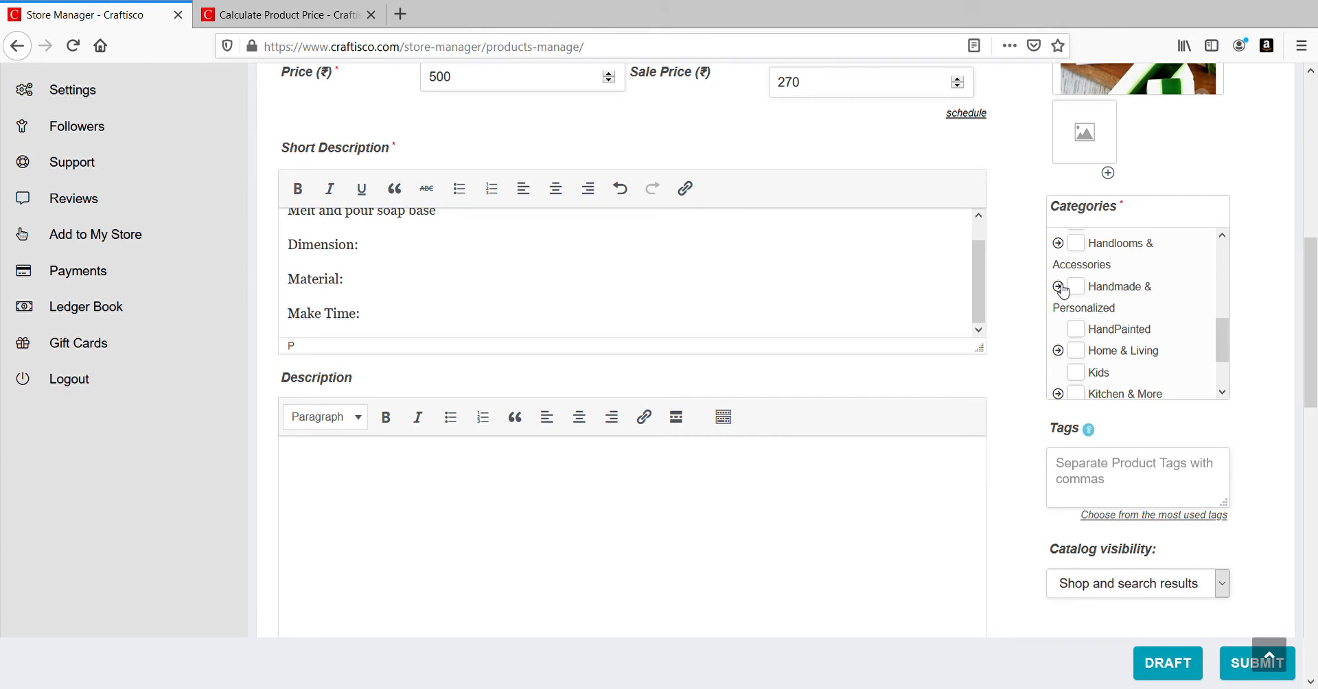
pyautogui.click(1060, 287)
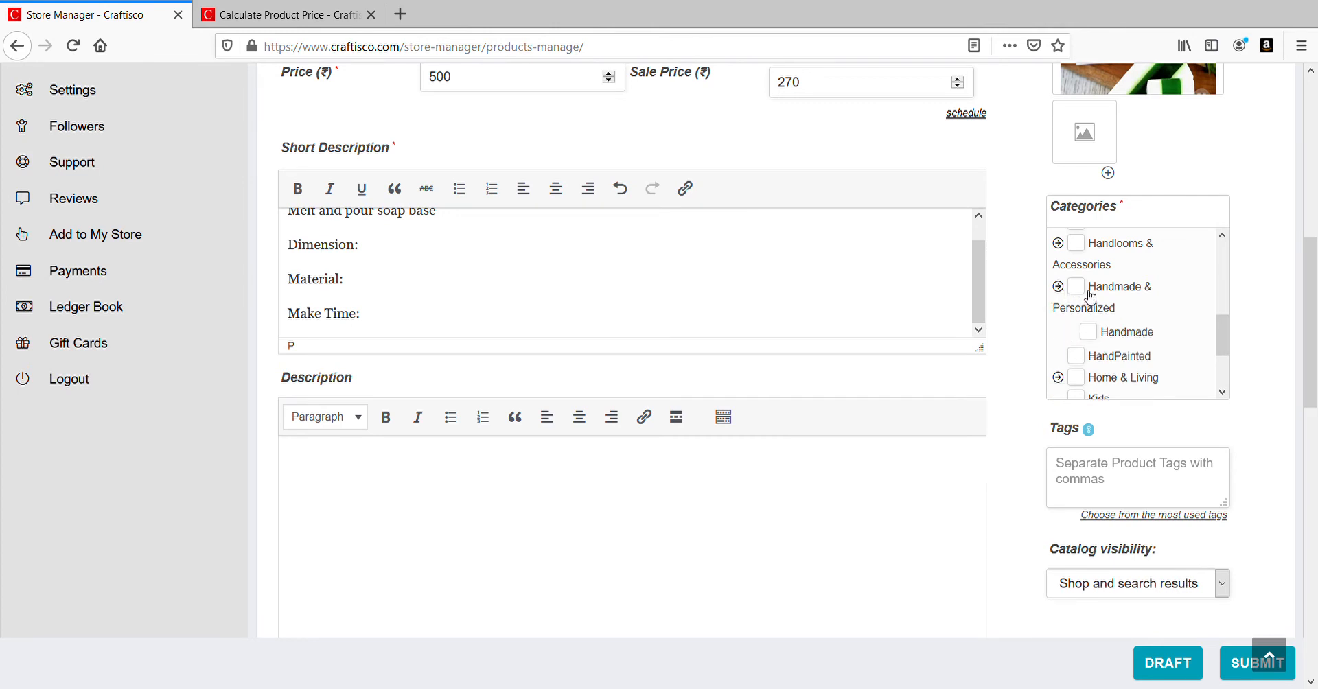
pyautogui.click(1077, 288)
pyautogui.click(1090, 335)
pyautogui.scroll(-2, 1117, 393)
# Step: Add "soap" as the product tag
pyautogui.click(1128, 463)
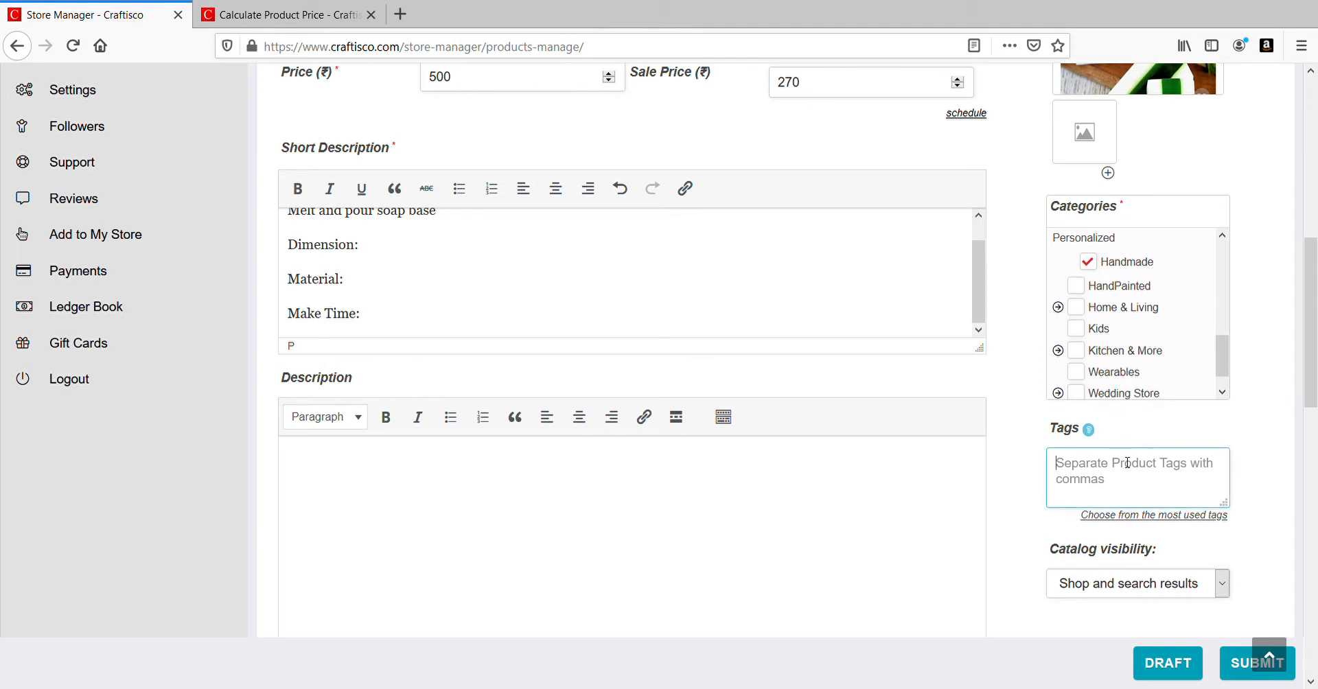
pyautogui.write('soap')
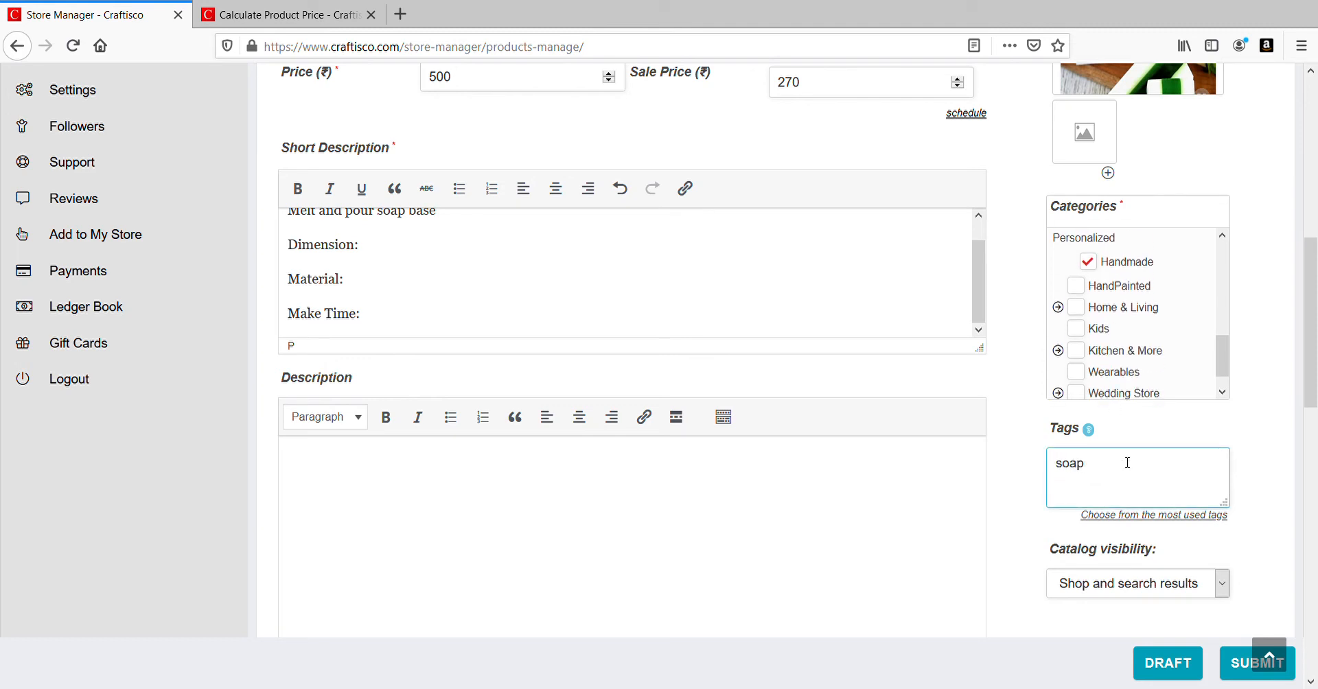
pyautogui.scroll(-3, 1128, 463)
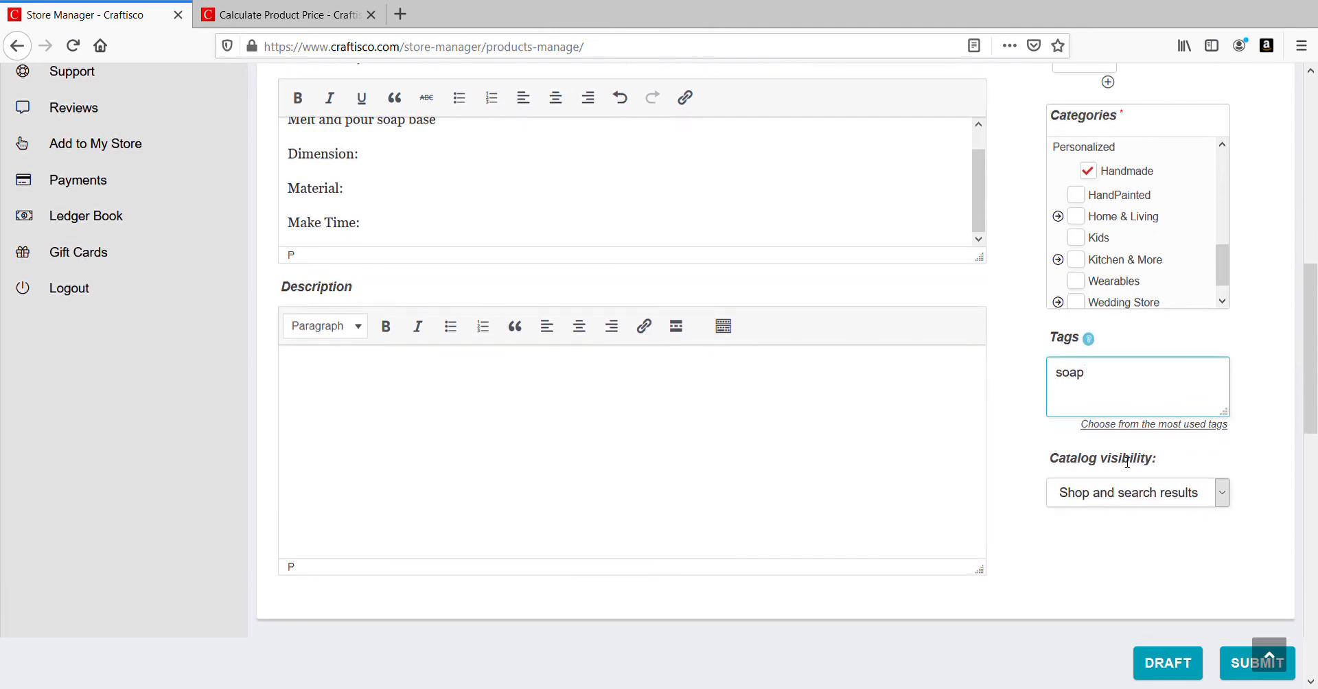
pyautogui.moveTo(1109, 376); pyautogui.dragTo(1056, 379)
pyautogui.click(1095, 379)
# Step: Set the product's SKU to SP123 in the inventory settings
pyautogui.scroll(-3, 1095, 379)
pyautogui.scroll(-6, 1082, 297)
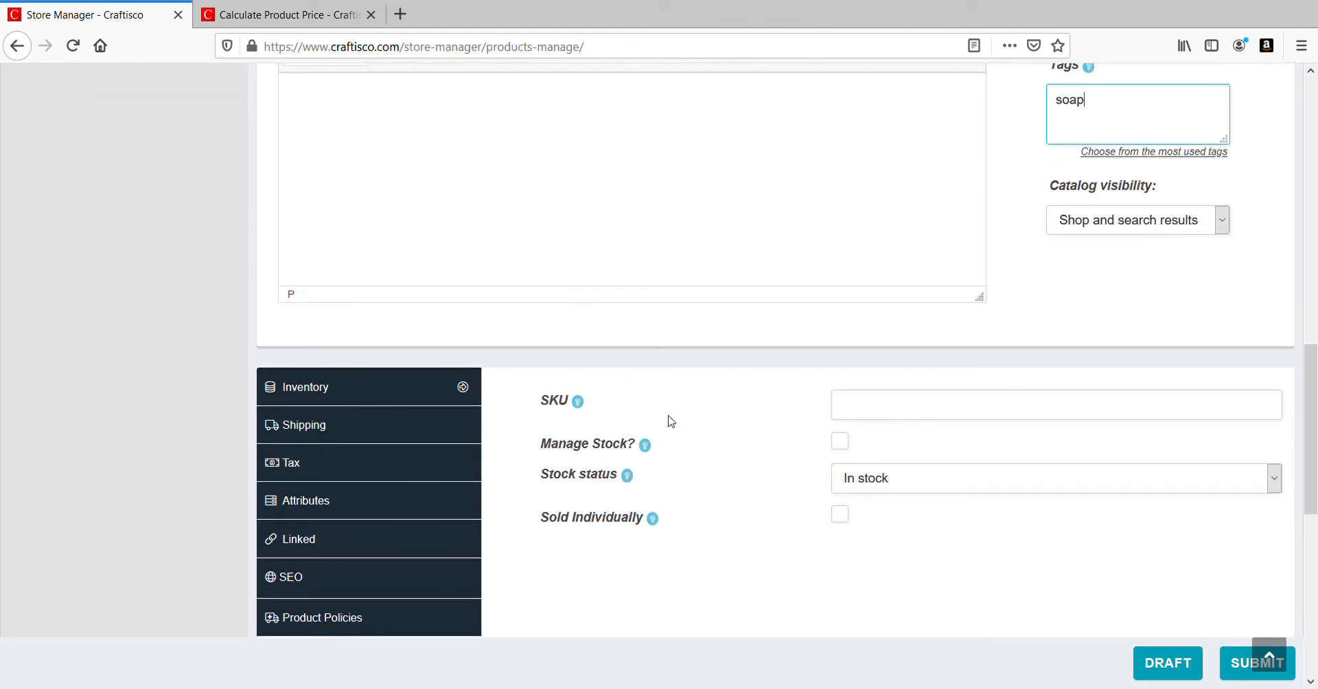
pyautogui.click(870, 416)
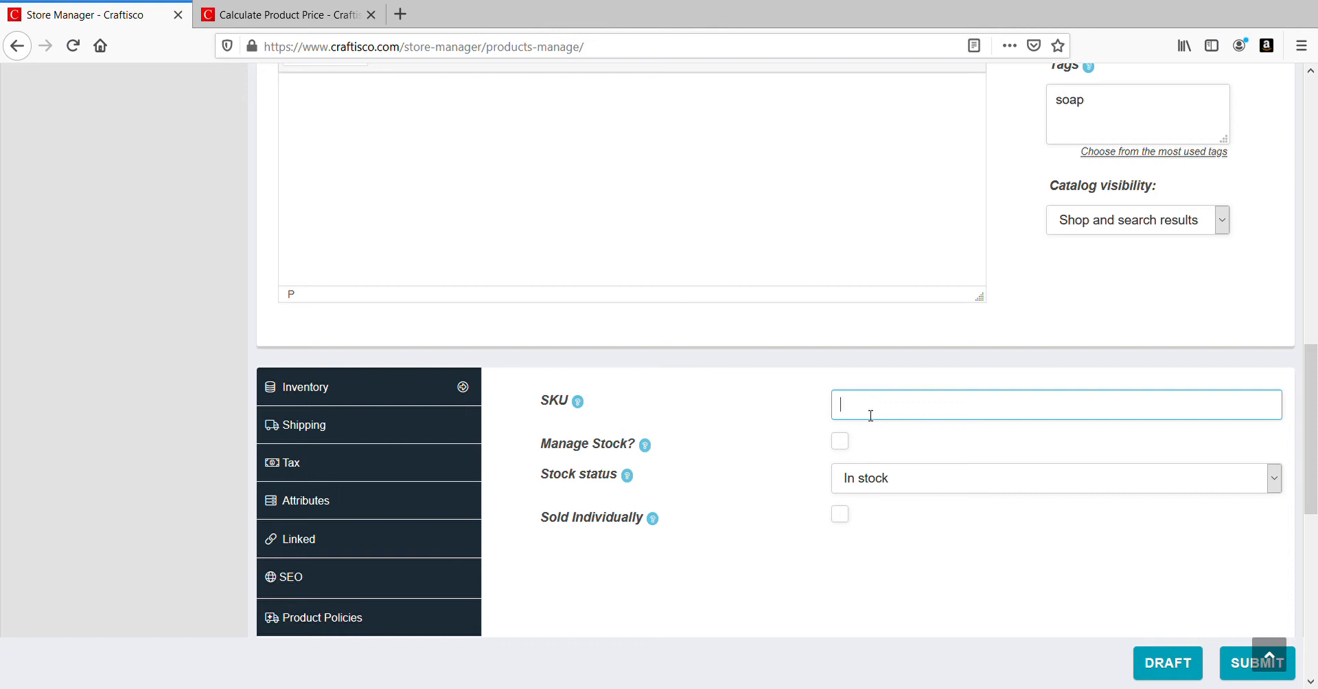
pyautogui.write('SP123')
# Step: Enable stock management for the product and set the stock quantity to 10
pyautogui.scroll(-2, 868, 441)
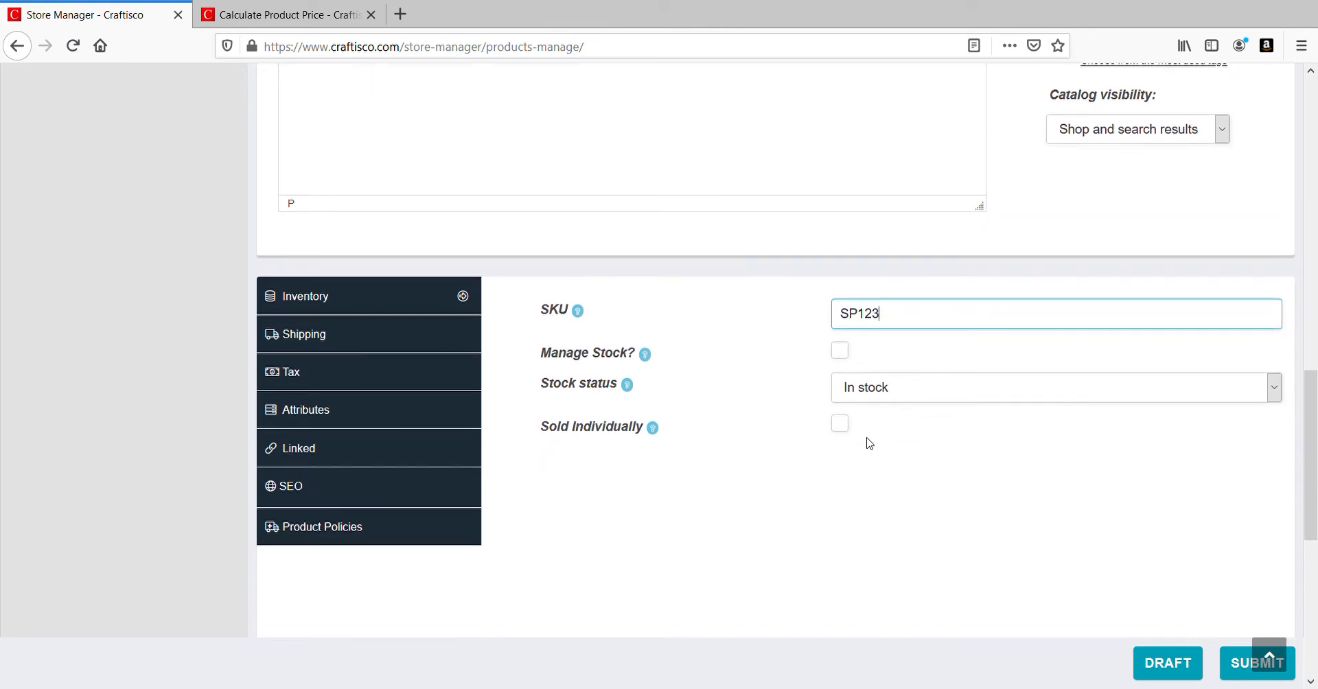
pyautogui.click(842, 355)
pyautogui.press('Tab')
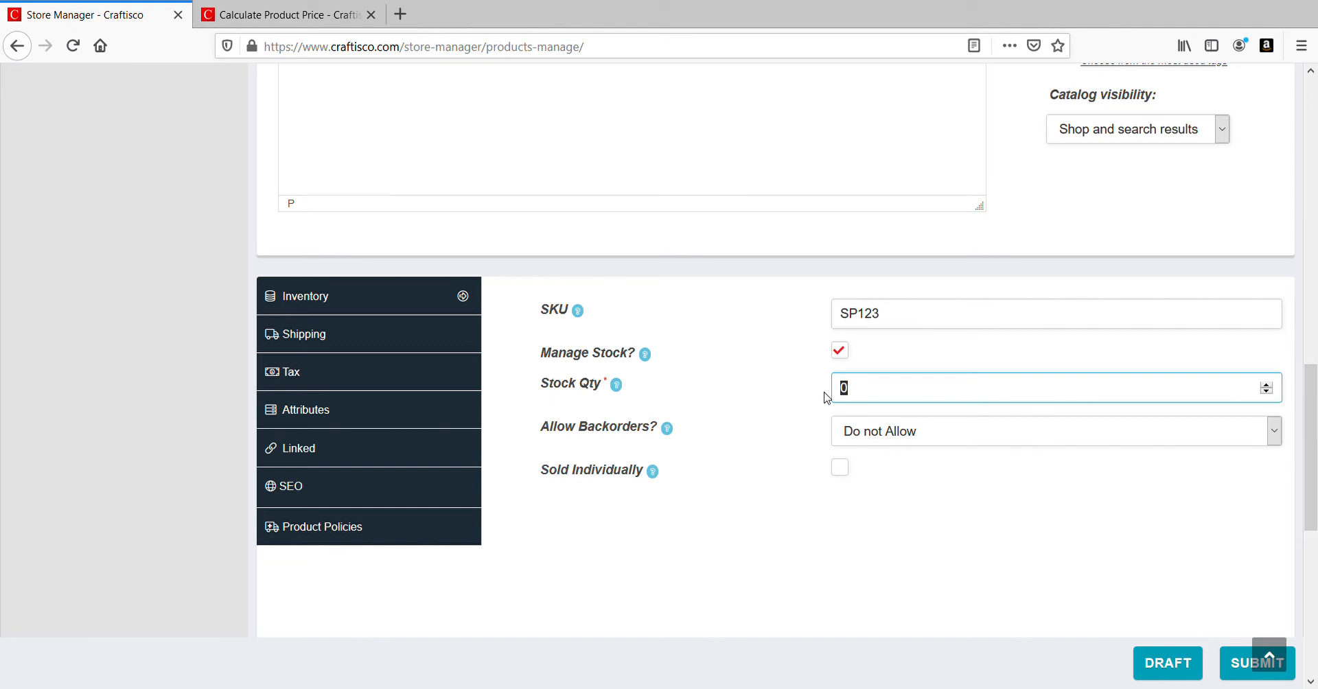
pyautogui.write('10')
pyautogui.moveTo(877, 390); pyautogui.dragTo(839, 389)
pyautogui.scroll(-1, 870, 403)
pyautogui.scroll(1, 894, 387)
# Step: Mark the product as sold individually, and switch stock management off and on again
pyautogui.click(841, 469)
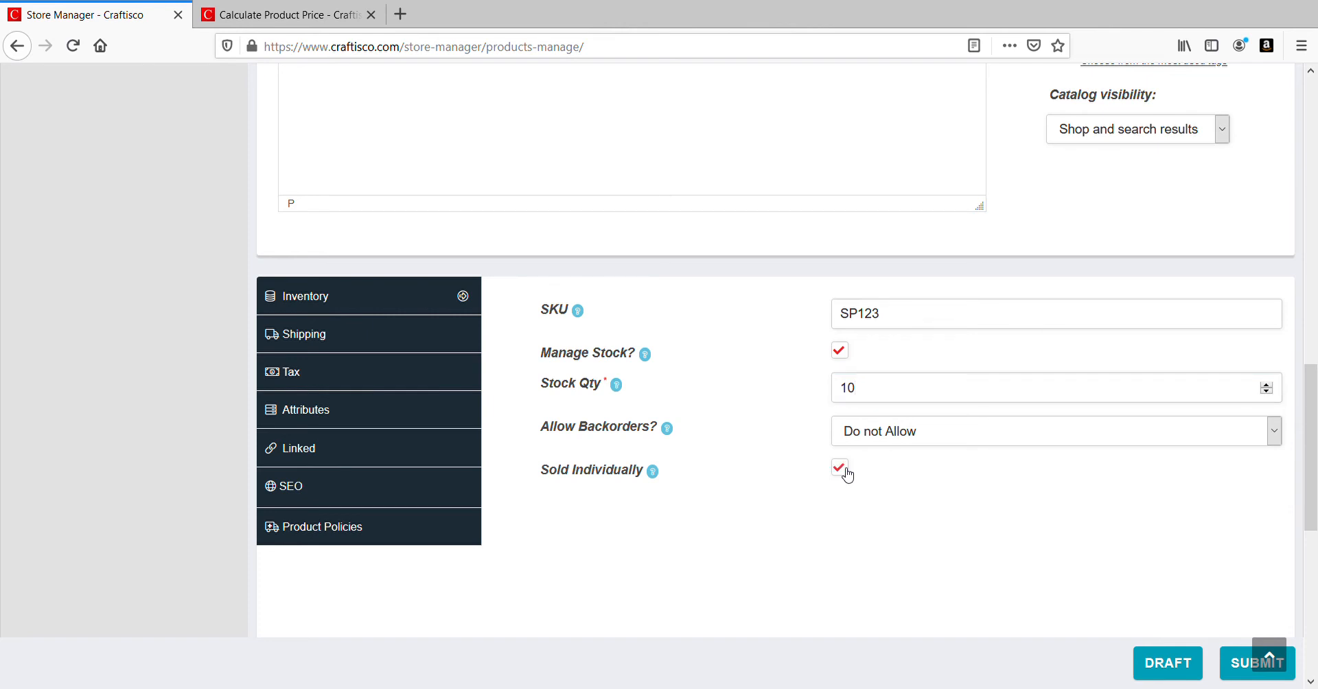
pyautogui.click(841, 351)
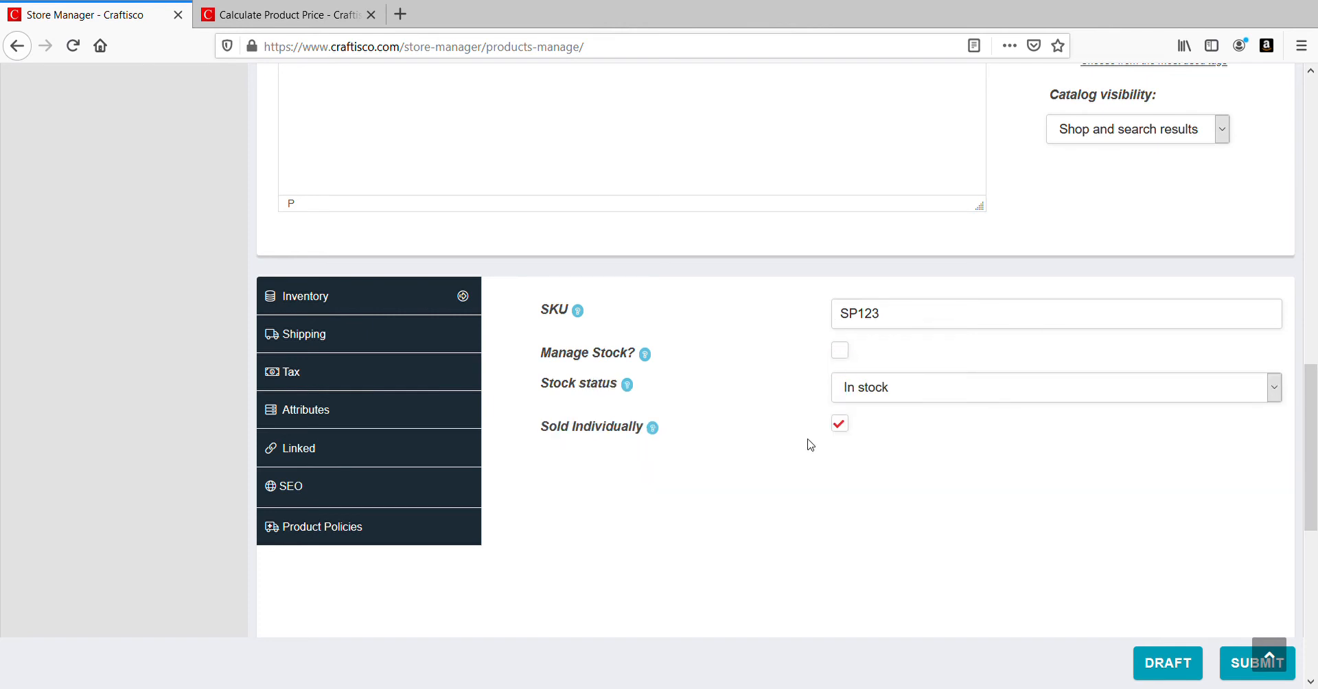
pyautogui.click(841, 353)
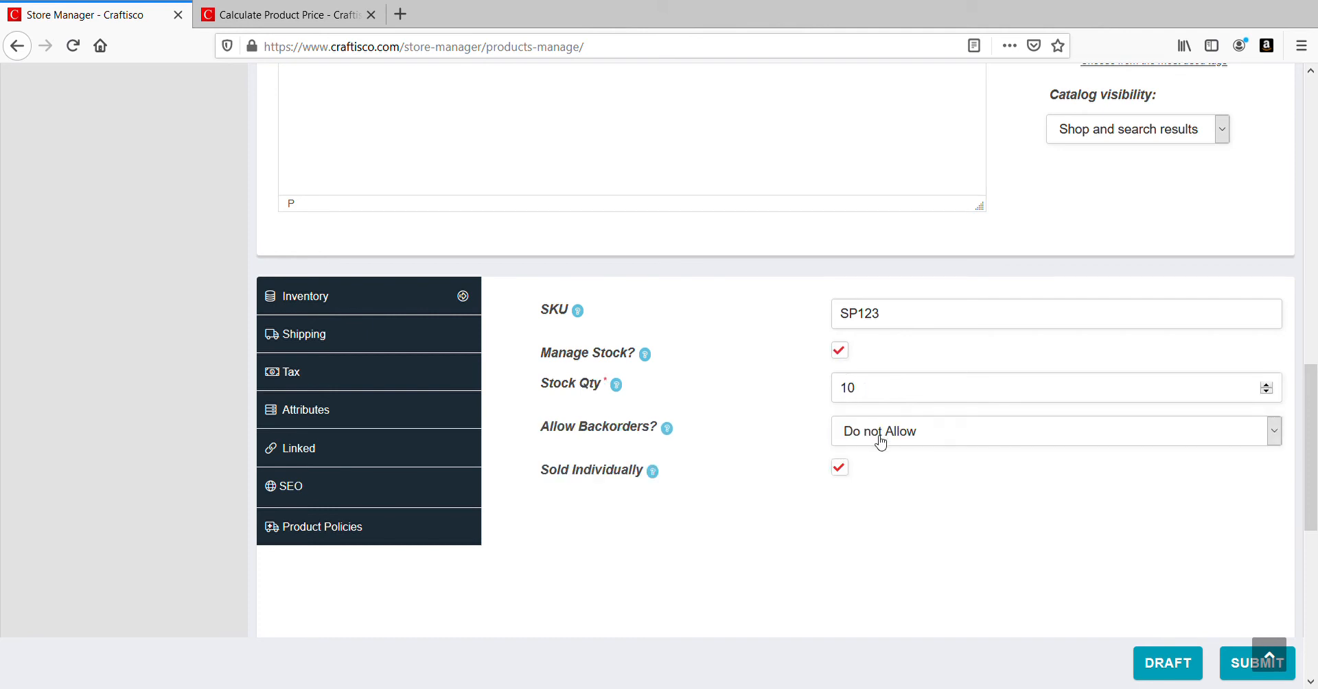
pyautogui.click(869, 404)
# Step: Set the product's shipping class to Free Shipping and its processing time to 3-5 business days
pyautogui.click(322, 332)
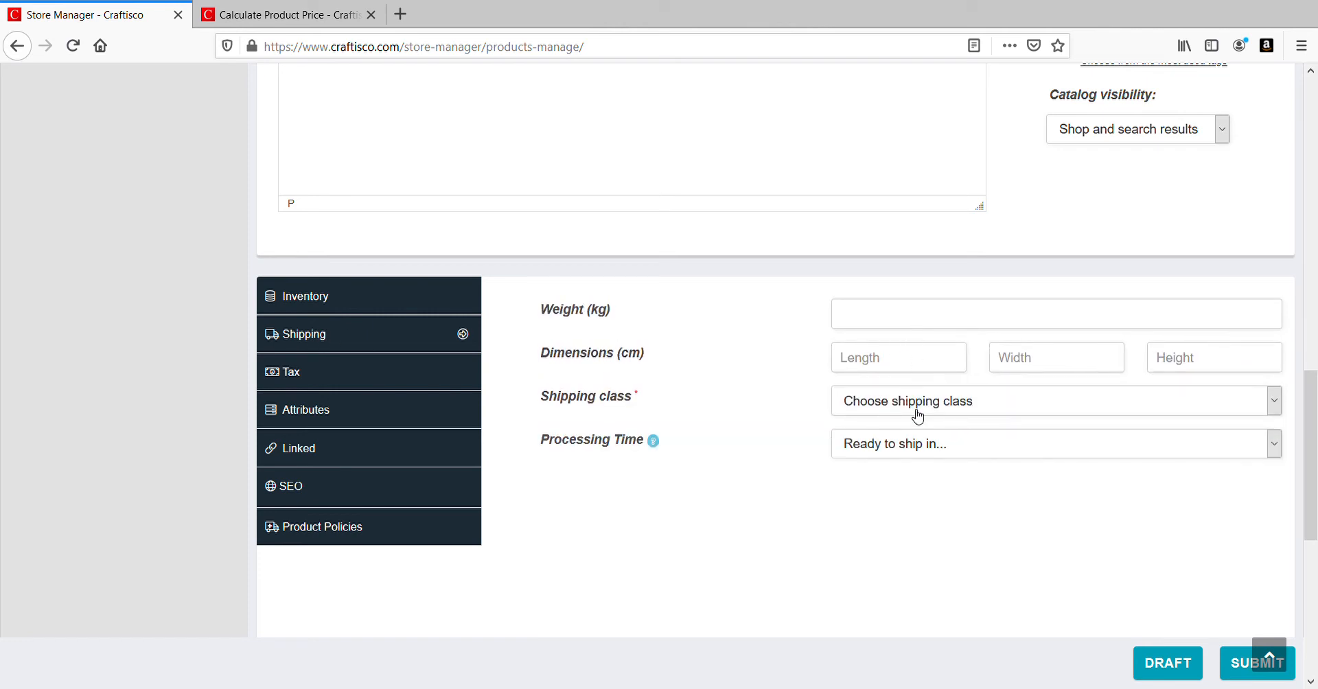
pyautogui.click(916, 415)
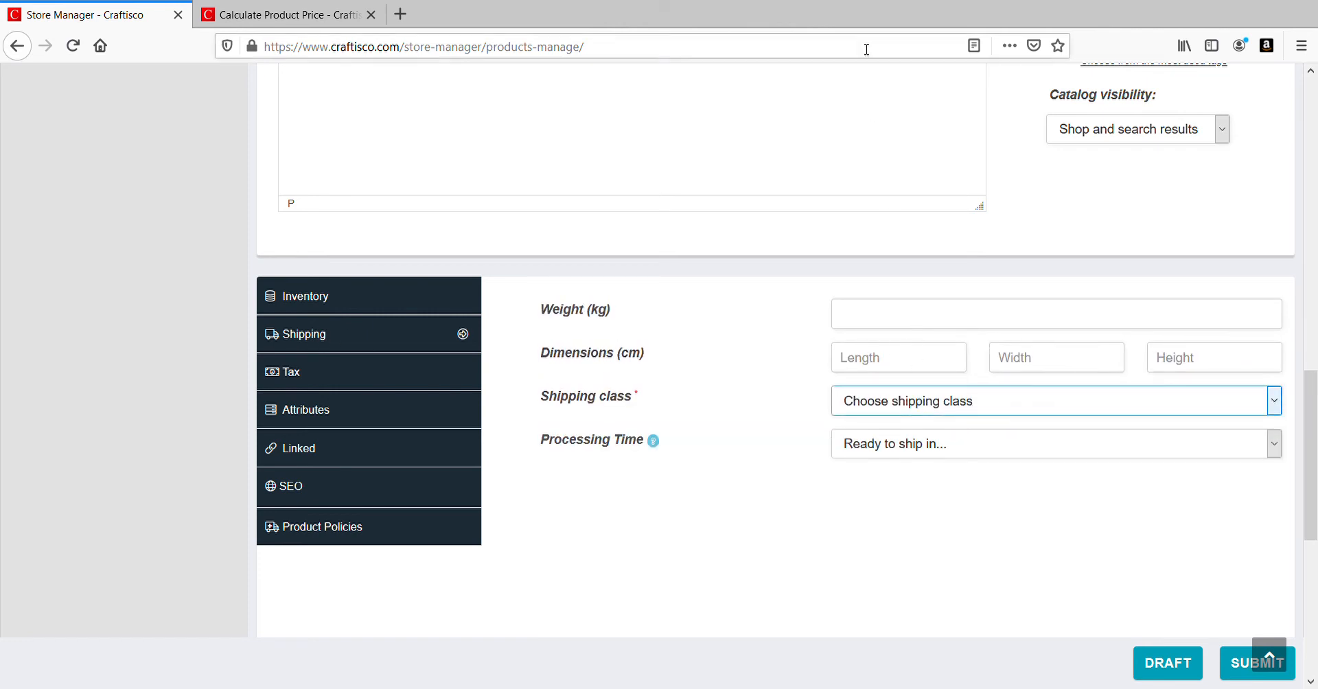
pyautogui.click(881, 108)
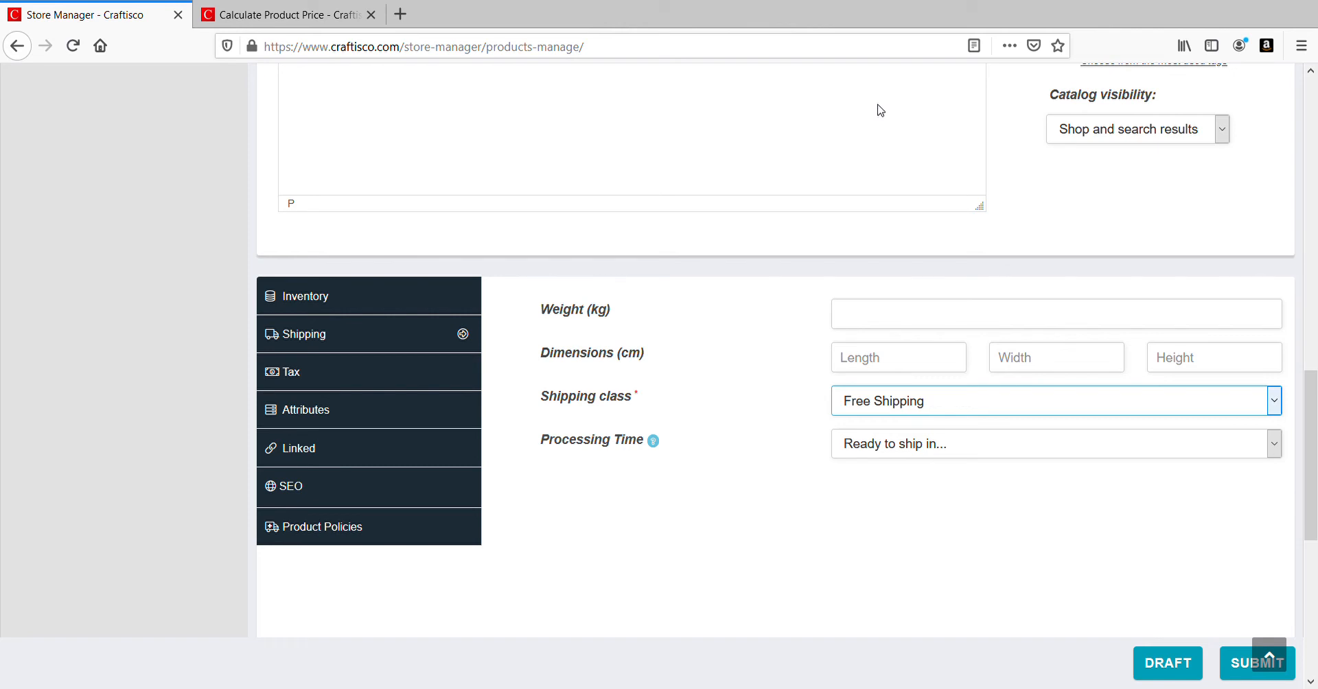
pyautogui.click(929, 447)
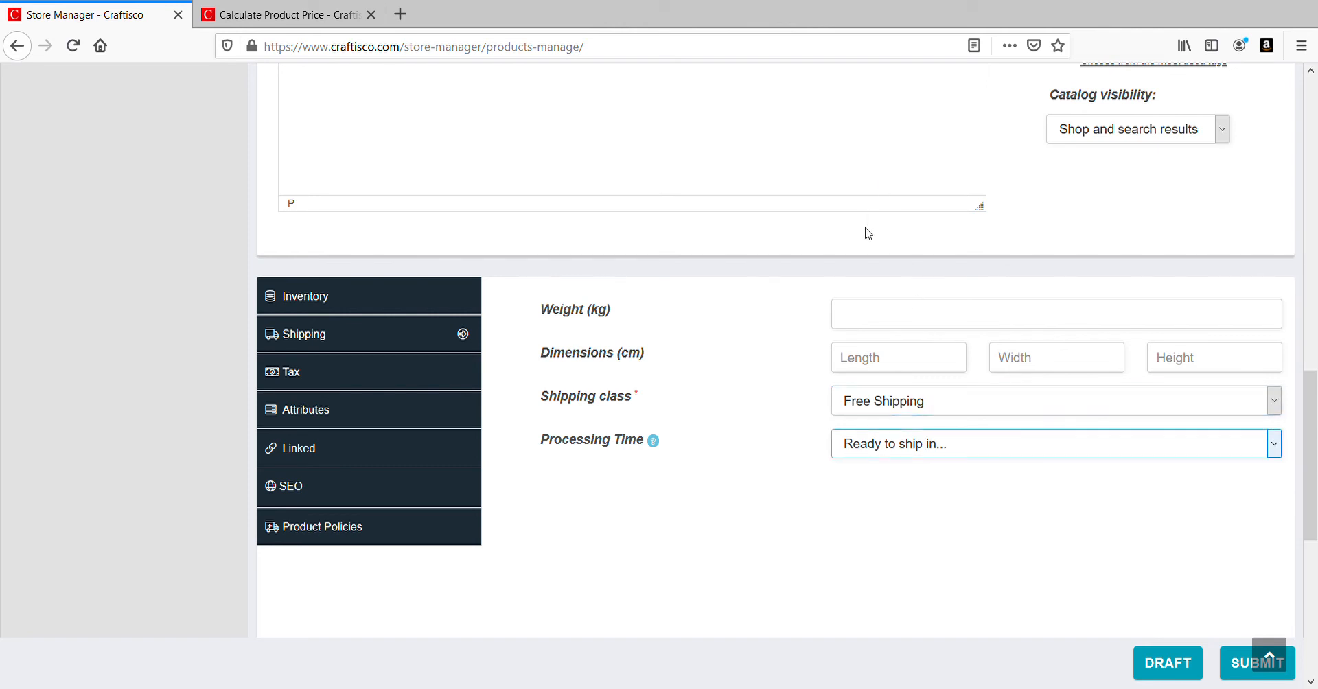
pyautogui.click(883, 304)
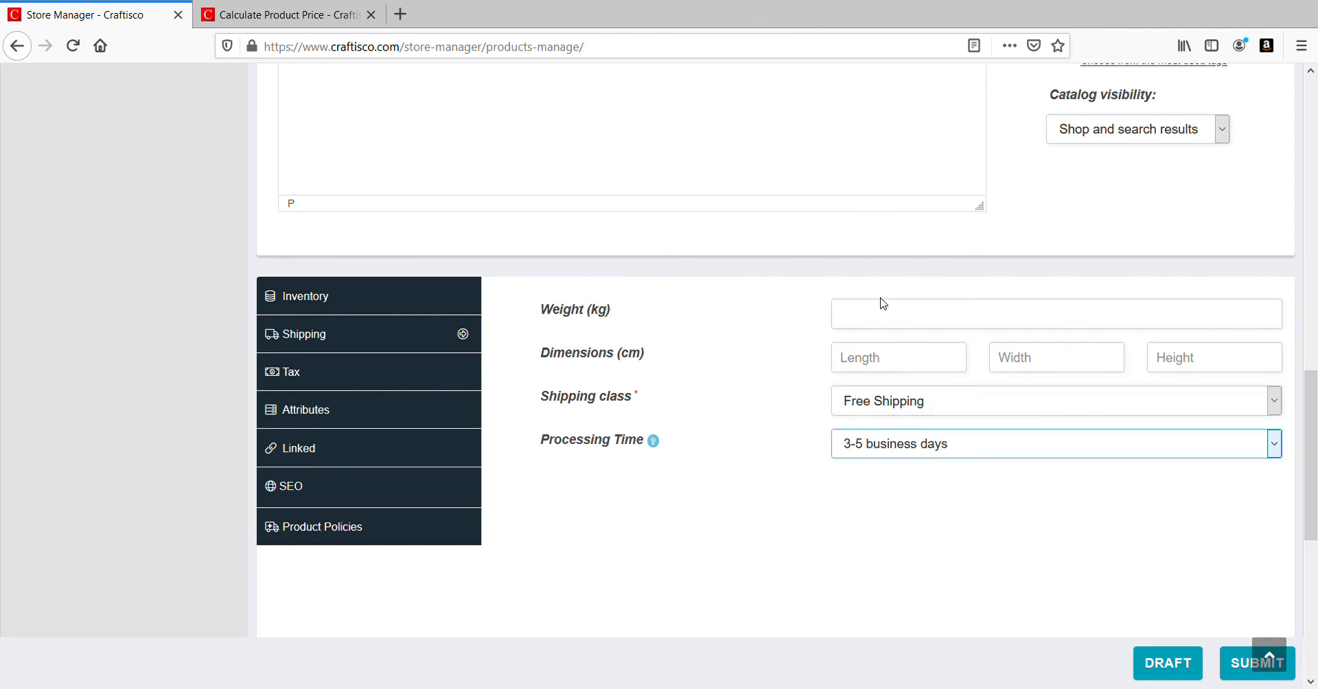
pyautogui.click(894, 406)
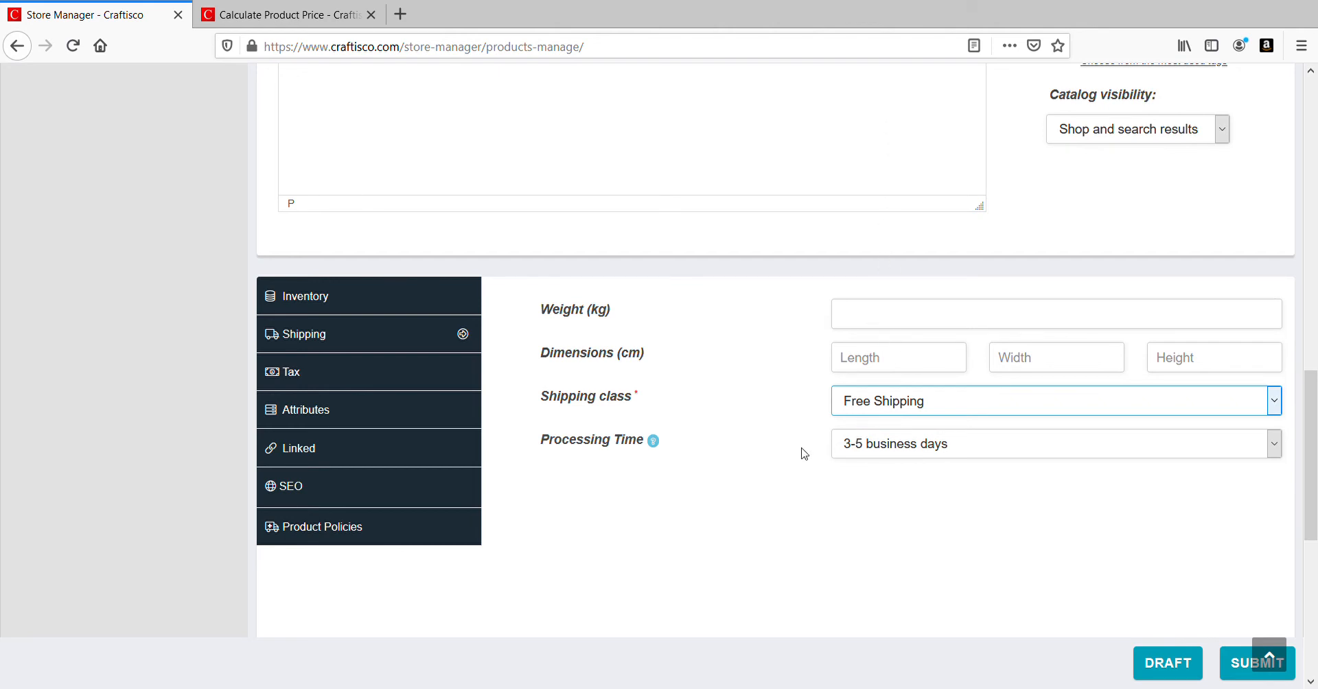
# Step: Set the product's tax status to None and its tax class to Zero rate
pyautogui.click(339, 375)
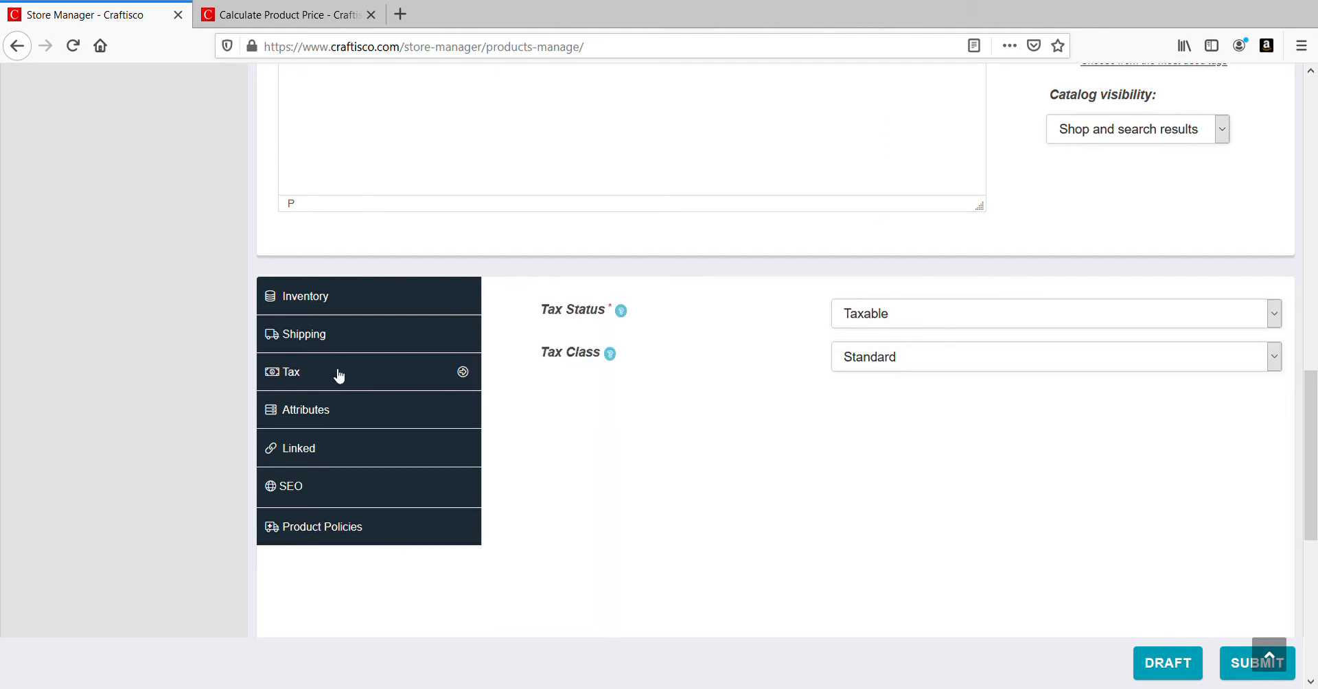
pyautogui.click(960, 317)
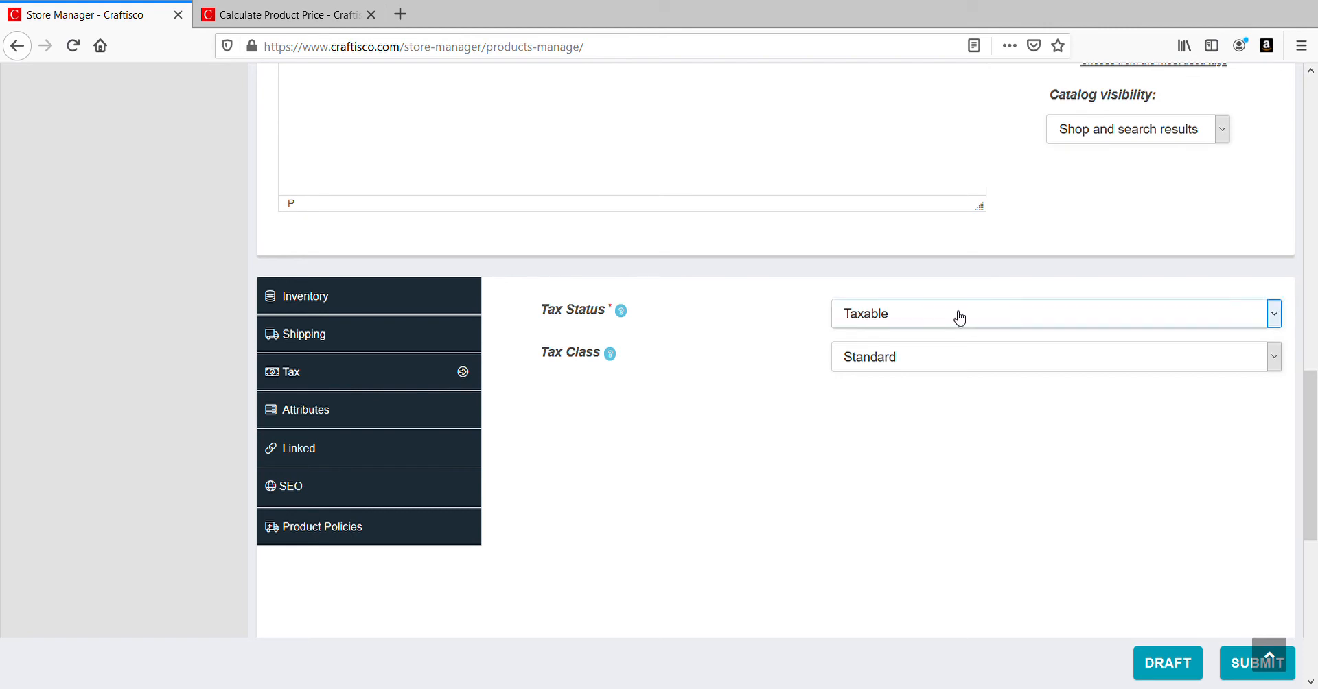
pyautogui.click(929, 388)
pyautogui.click(936, 356)
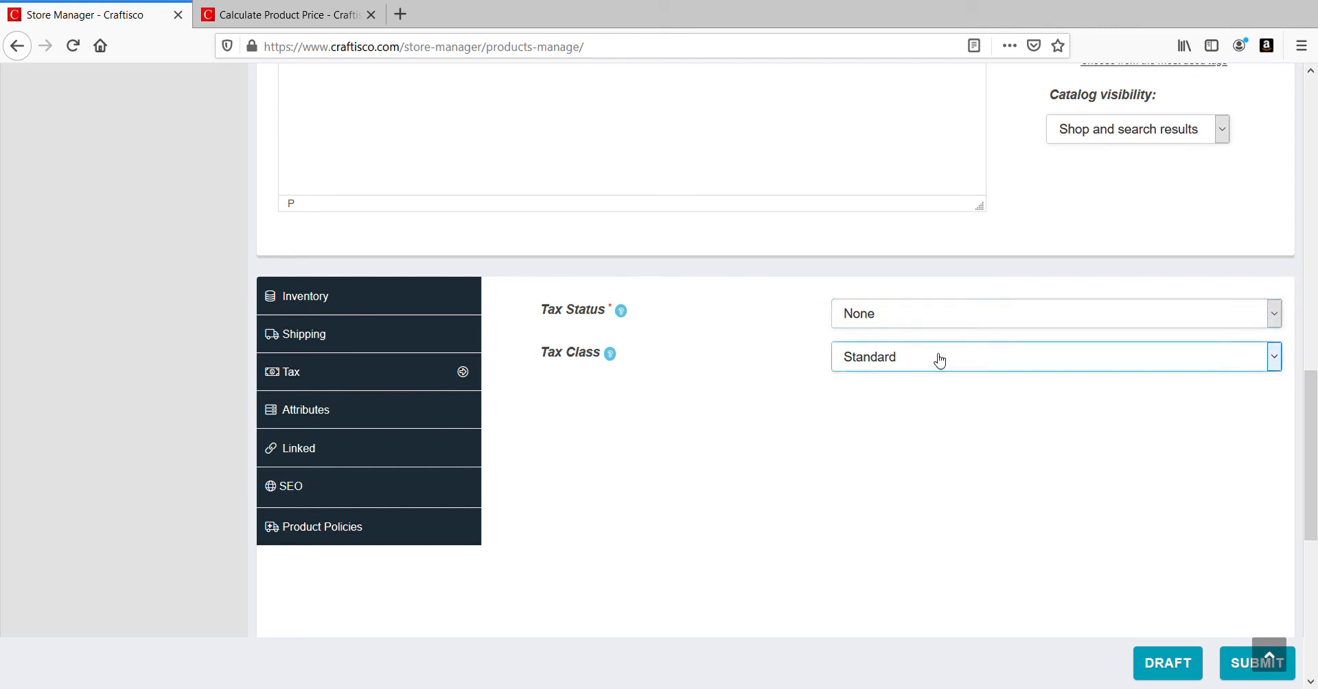
pyautogui.click(888, 491)
# Step: Try the Taxable tax status, and return the tax status to None
pyautogui.click(968, 314)
pyautogui.press('Down')
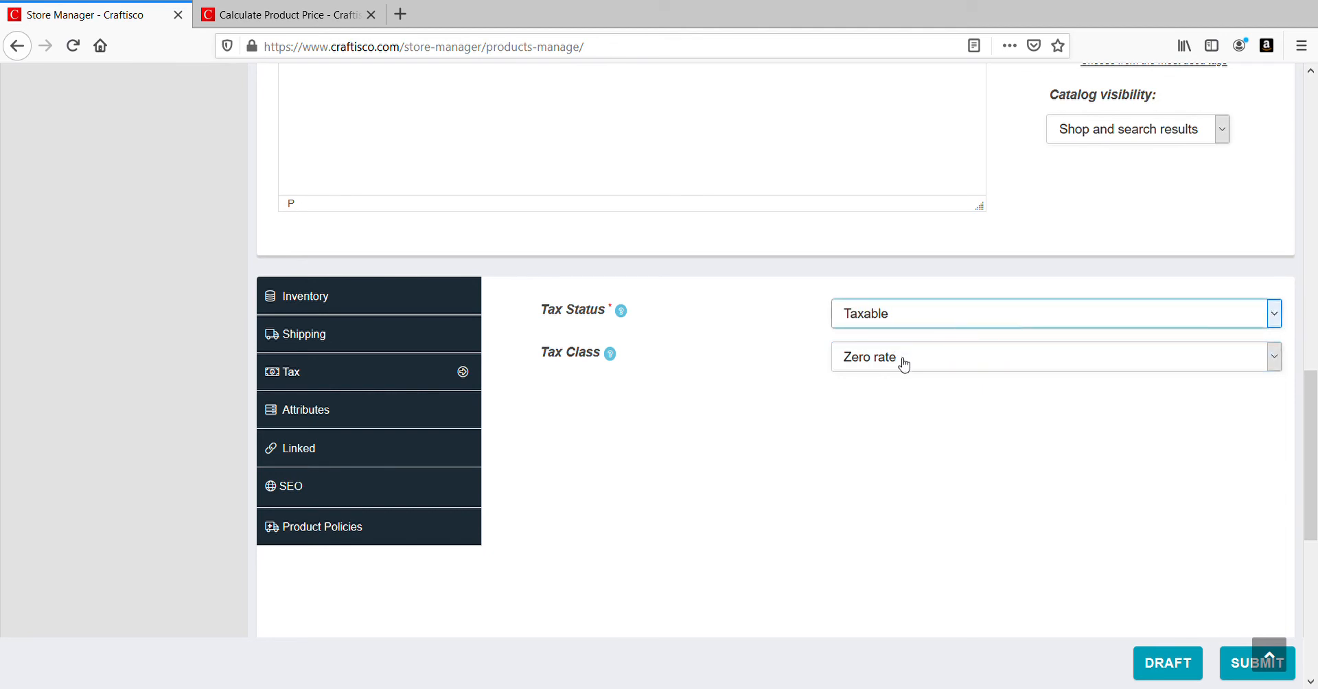
pyautogui.press('Tab')
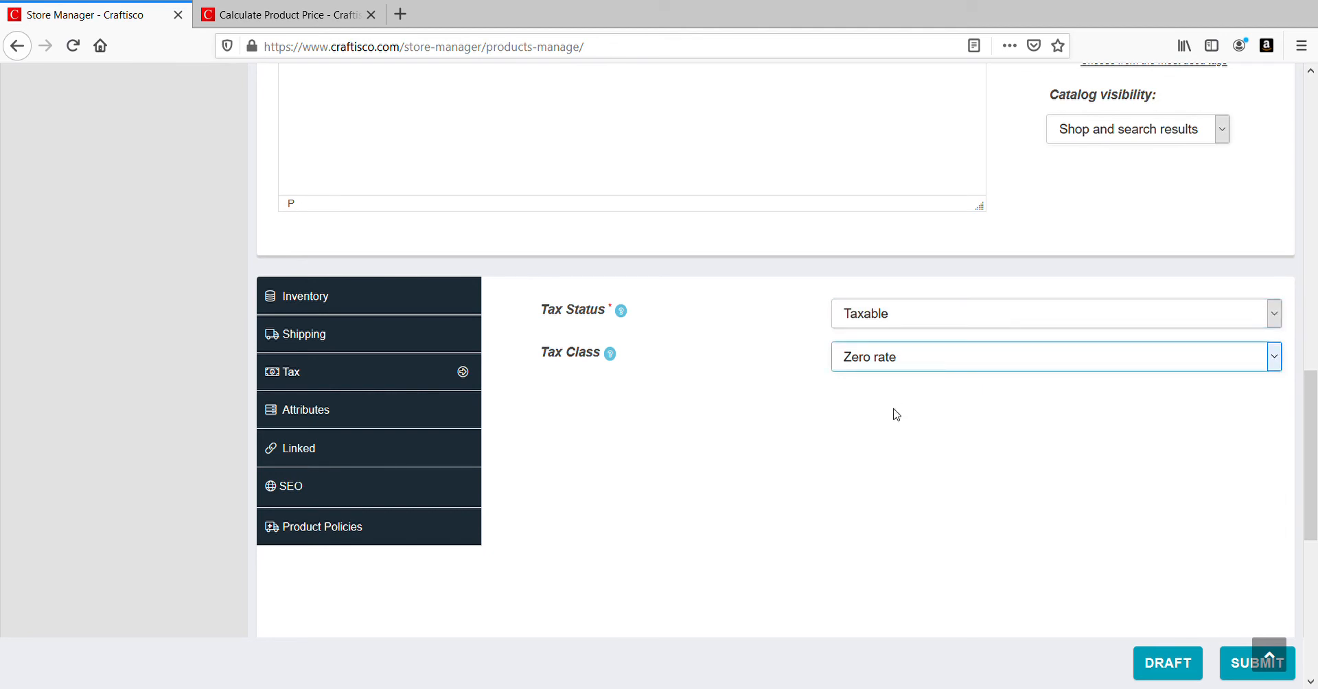
pyautogui.click(900, 327)
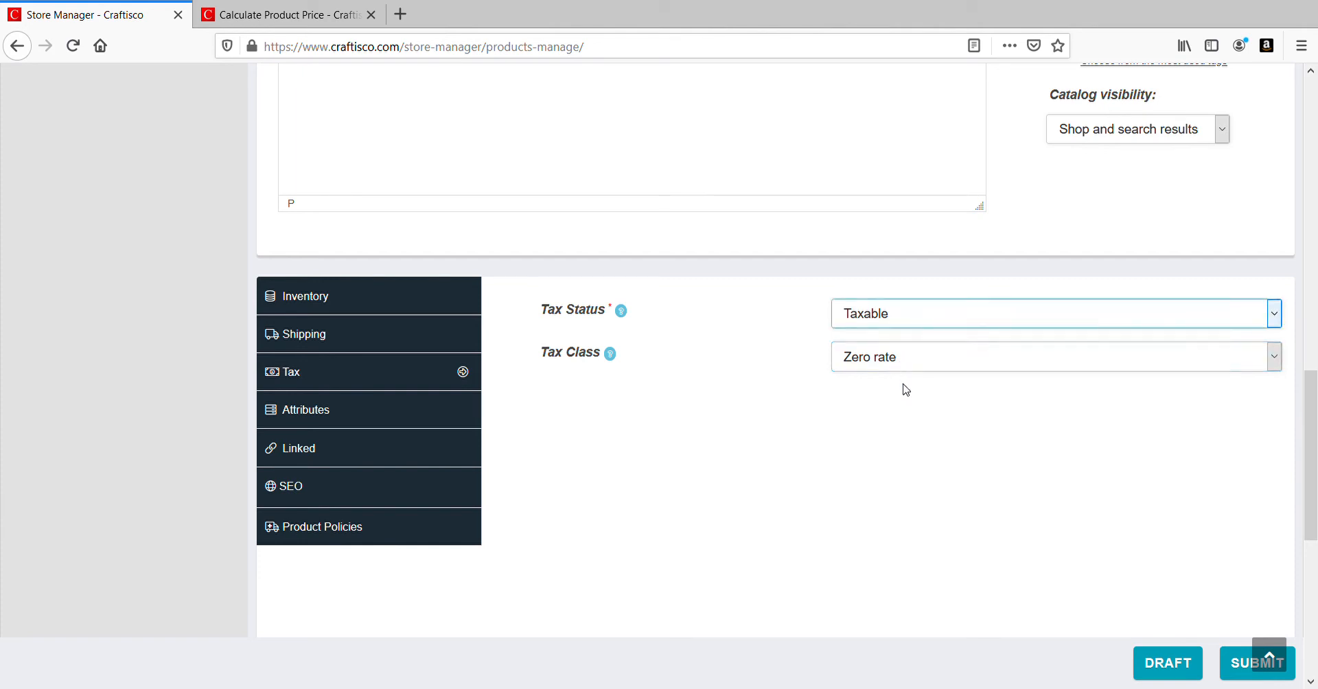
pyautogui.press('Up')
pyautogui.click(906, 356)
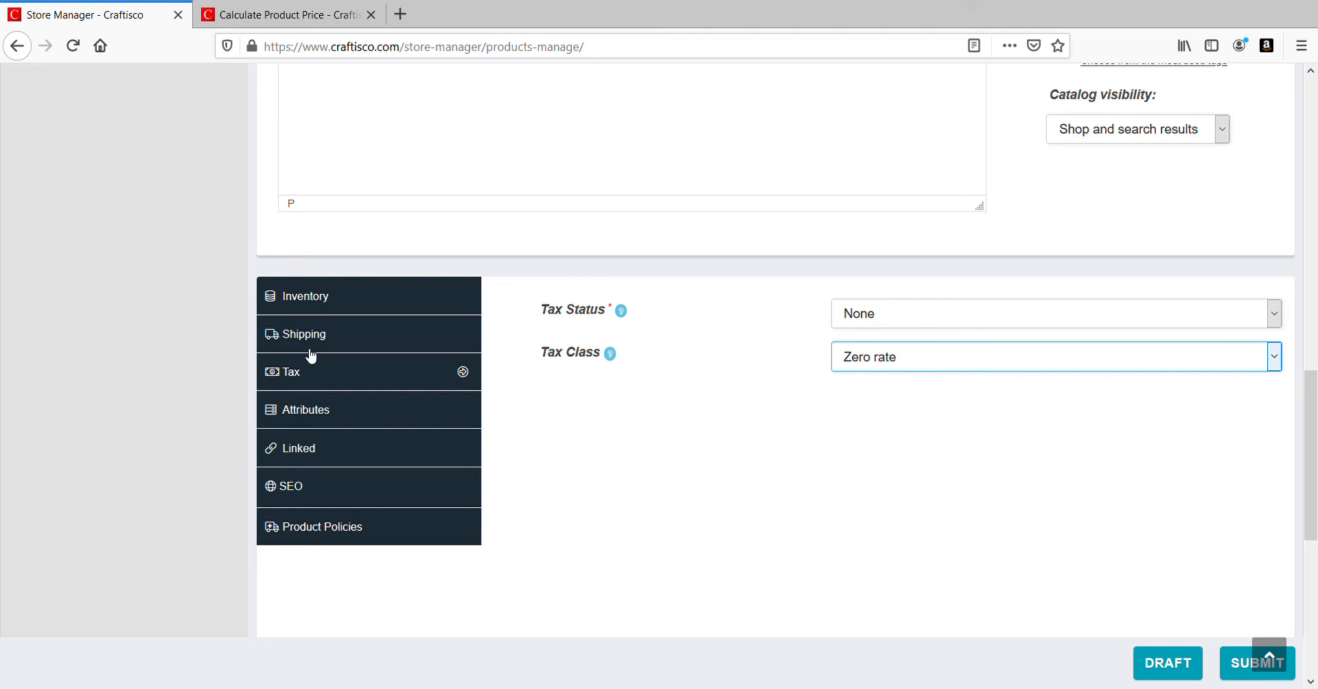
# Step: View the product's attribute options and the up-sell and cross-sell fields for linked products
pyautogui.click(336, 409)
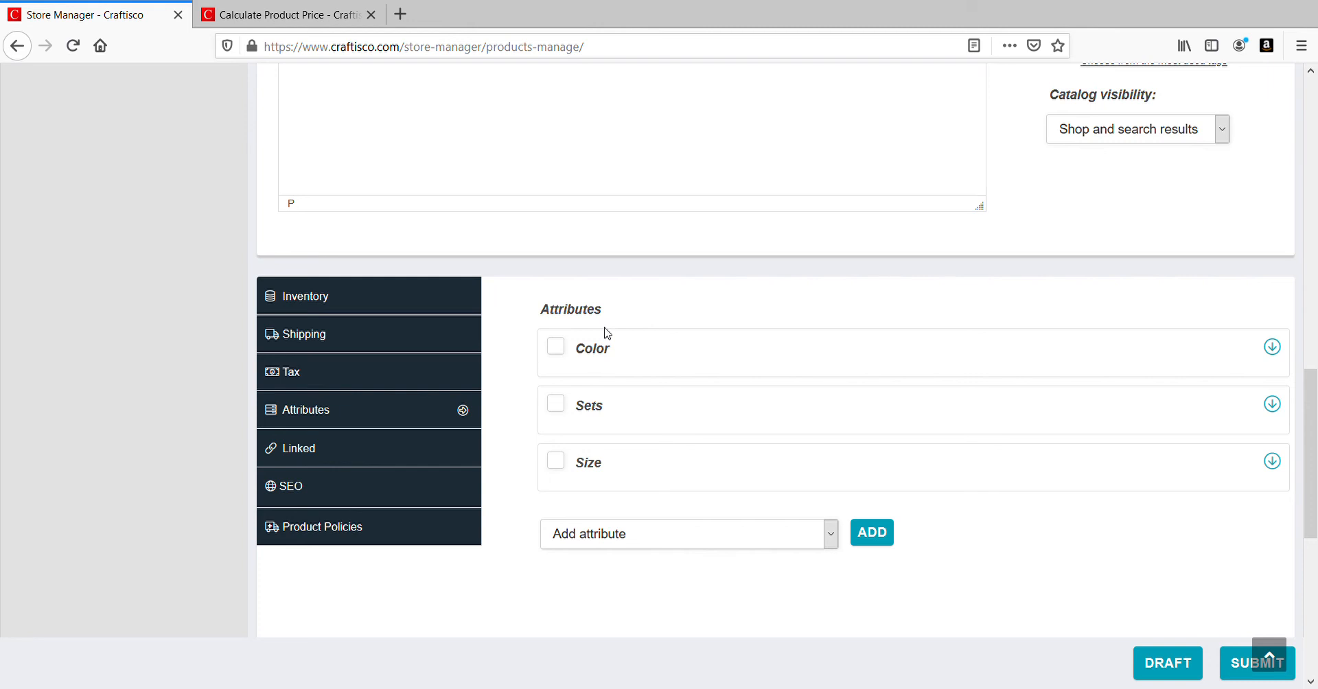
pyautogui.click(299, 450)
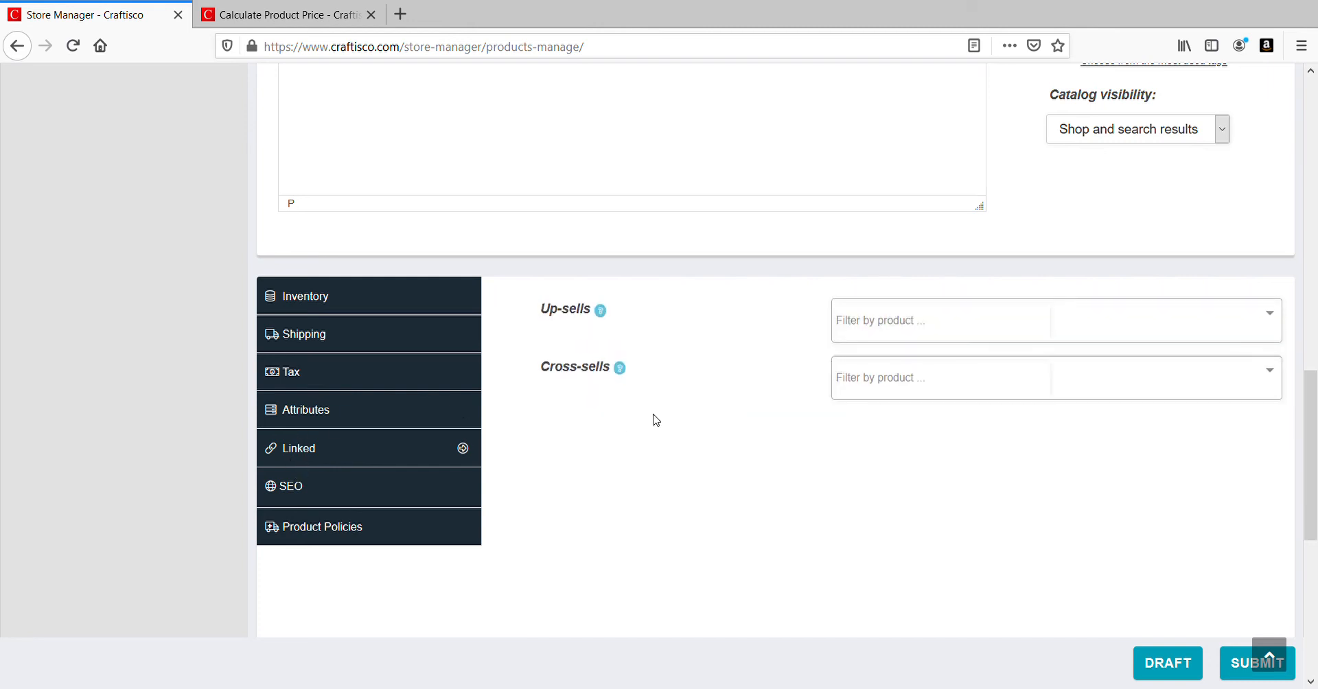
pyautogui.click(922, 324)
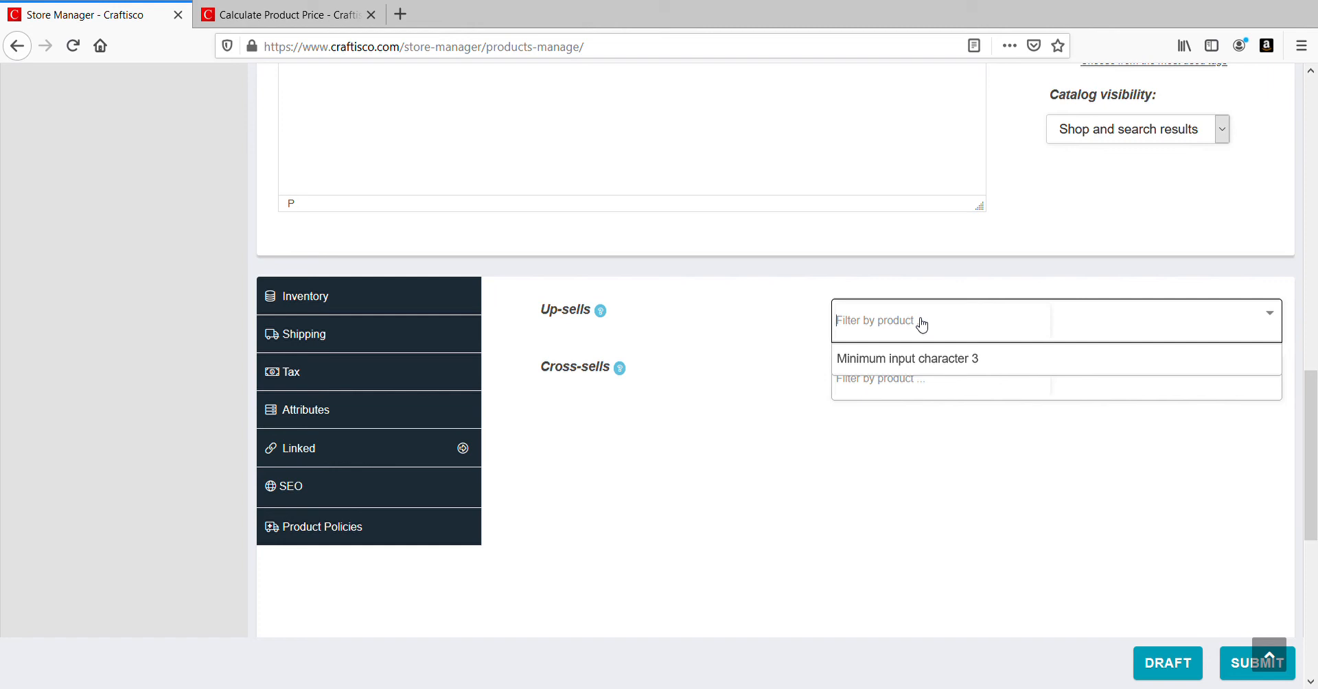
pyautogui.click(922, 323)
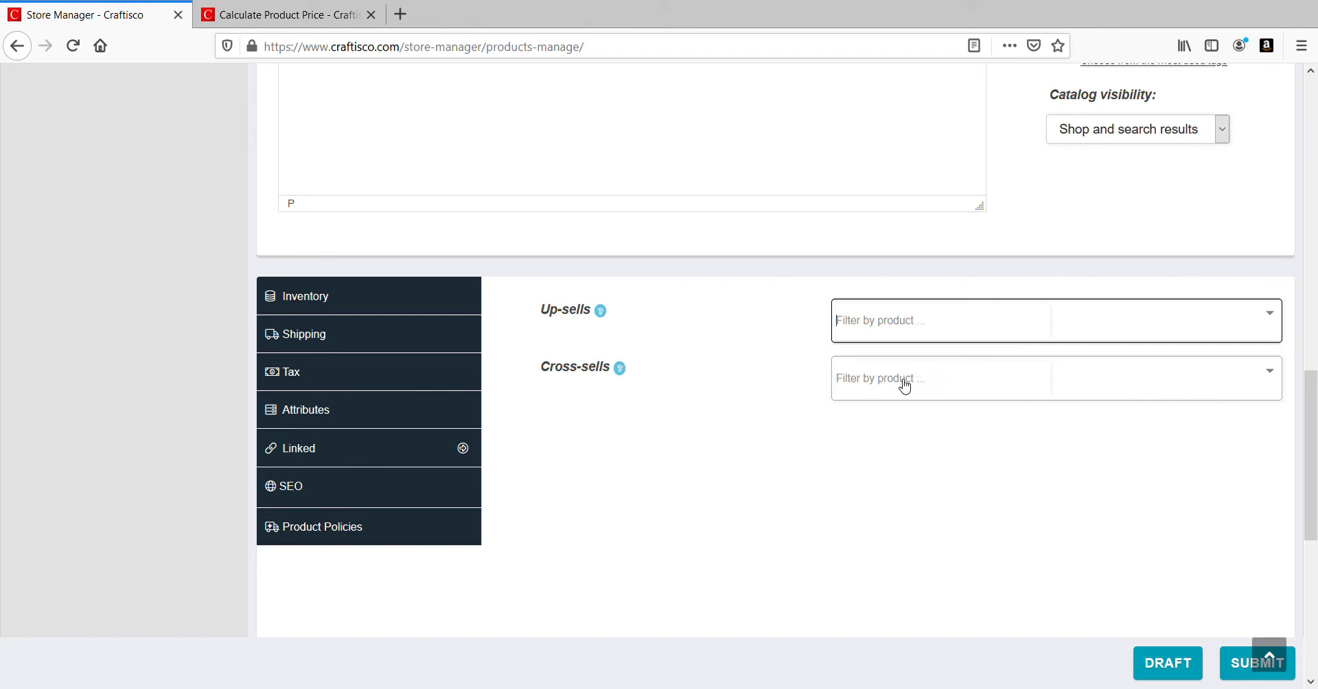
# Step: View the product's SEO settings, including the focus keyword and meta description fields
pyautogui.scroll(-2, 478, 405)
pyautogui.click(328, 410)
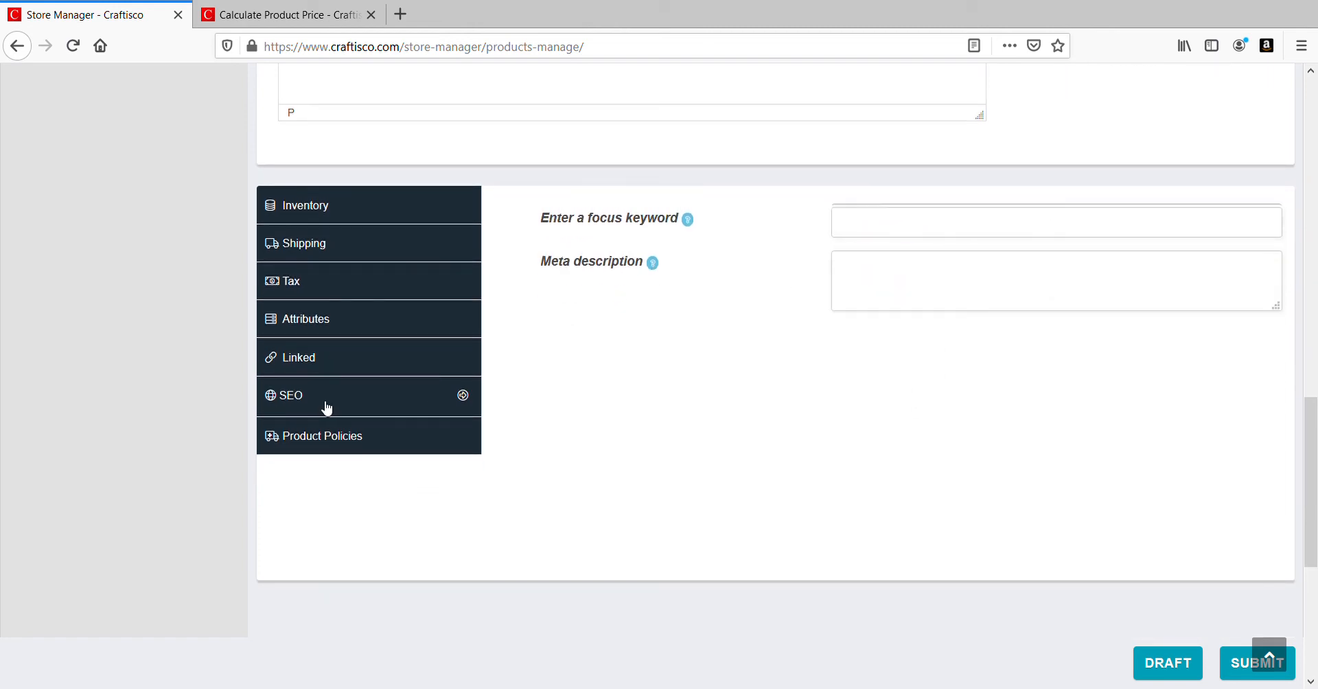
pyautogui.click(856, 230)
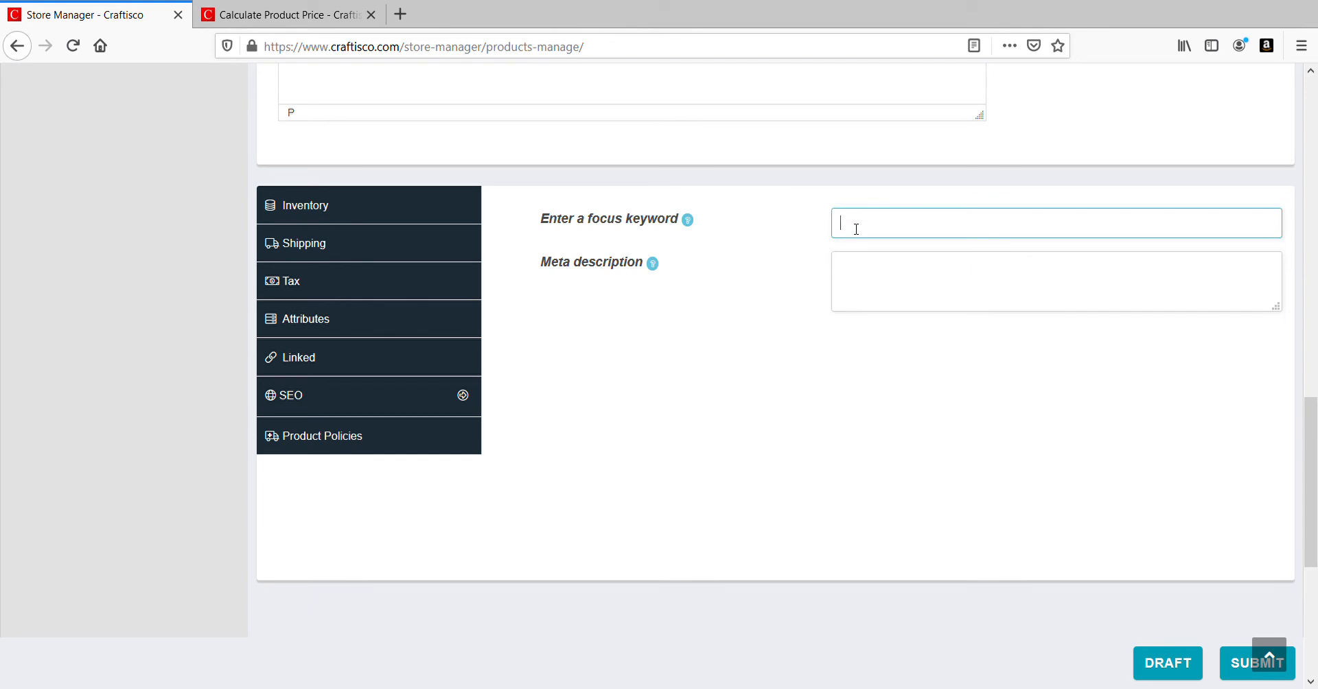
pyautogui.click(884, 285)
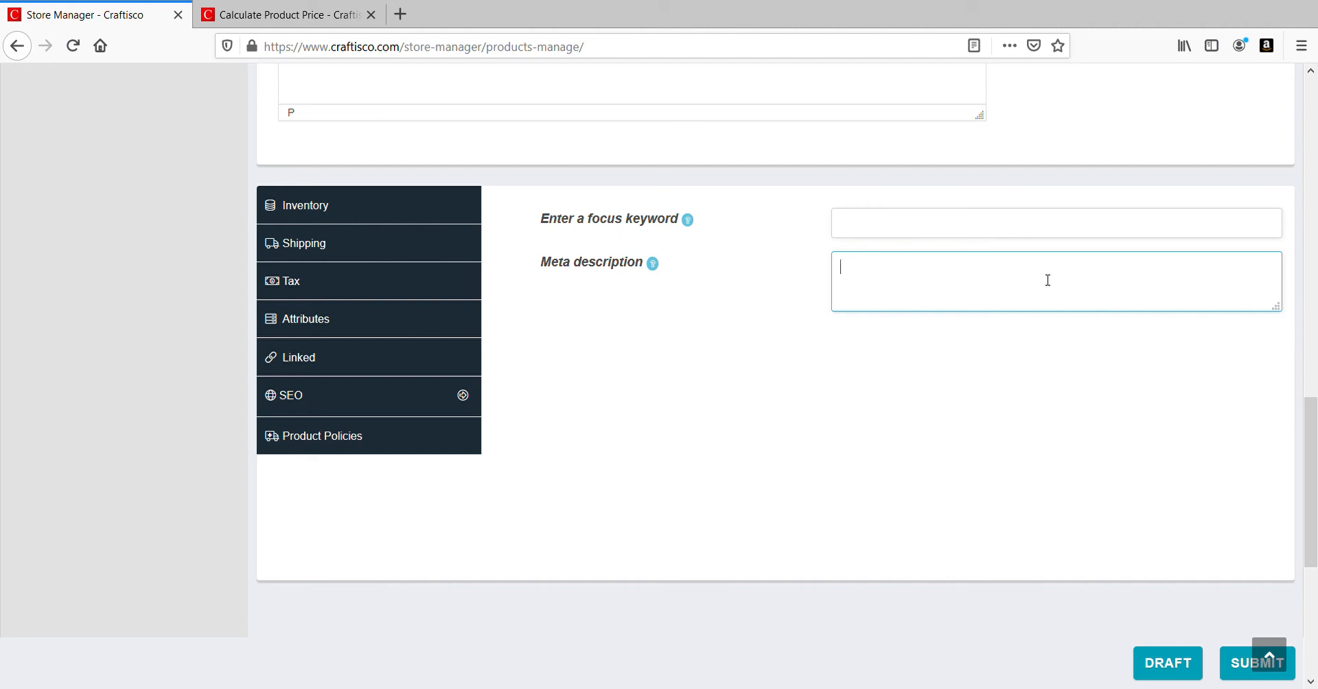
# Step: View the product policy settings, including the shipping, refund and cancellation/return/exchange policy fields
pyautogui.click(397, 442)
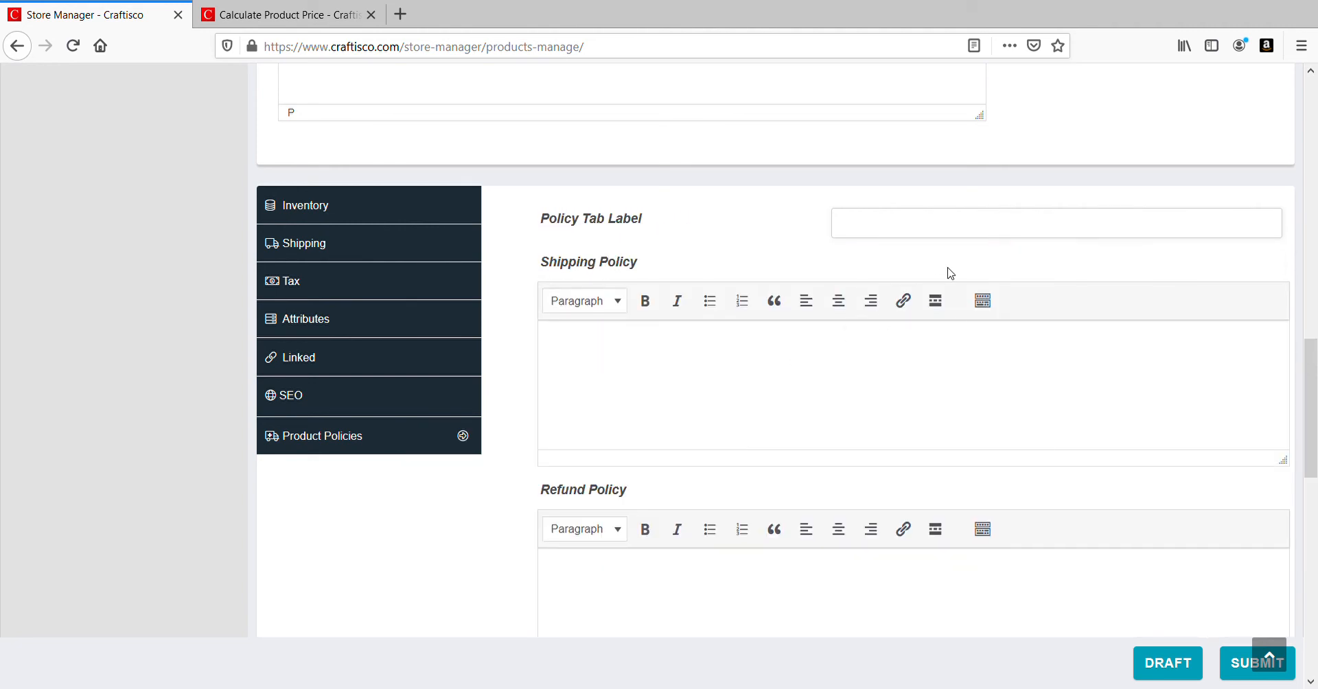
pyautogui.scroll(-3, 739, 412)
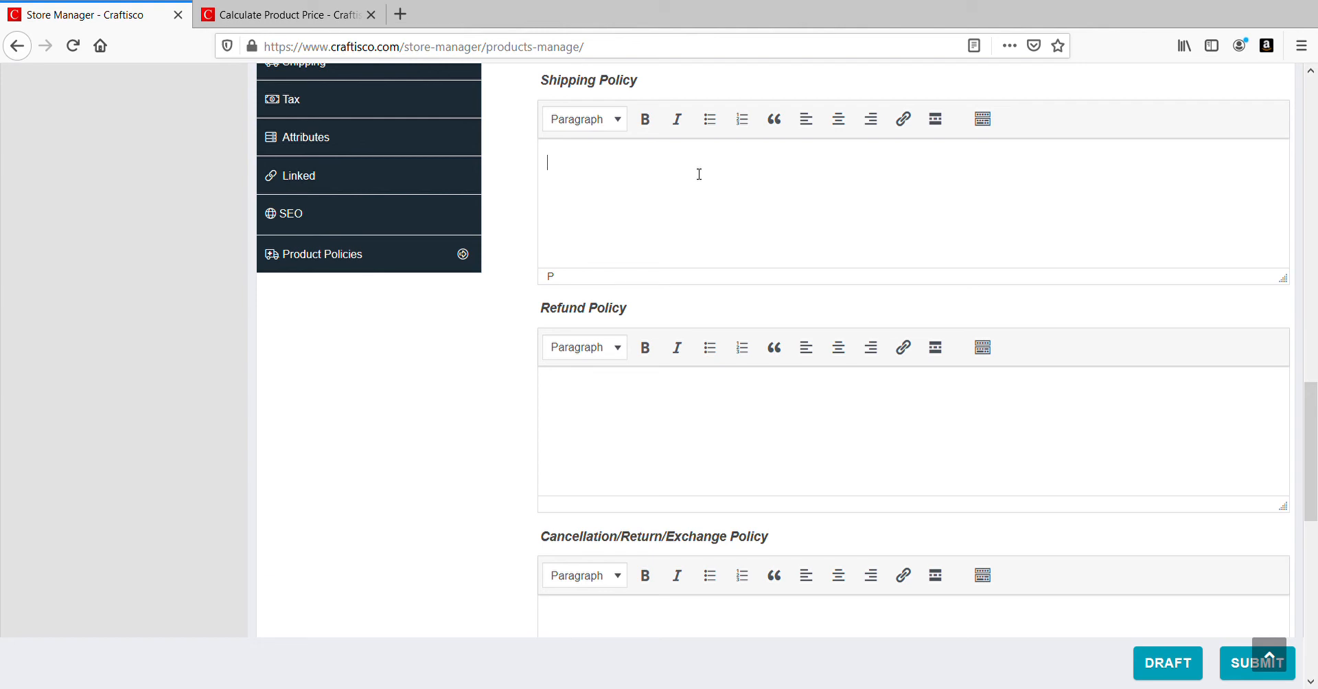
pyautogui.click(712, 403)
pyautogui.scroll(-2, 711, 403)
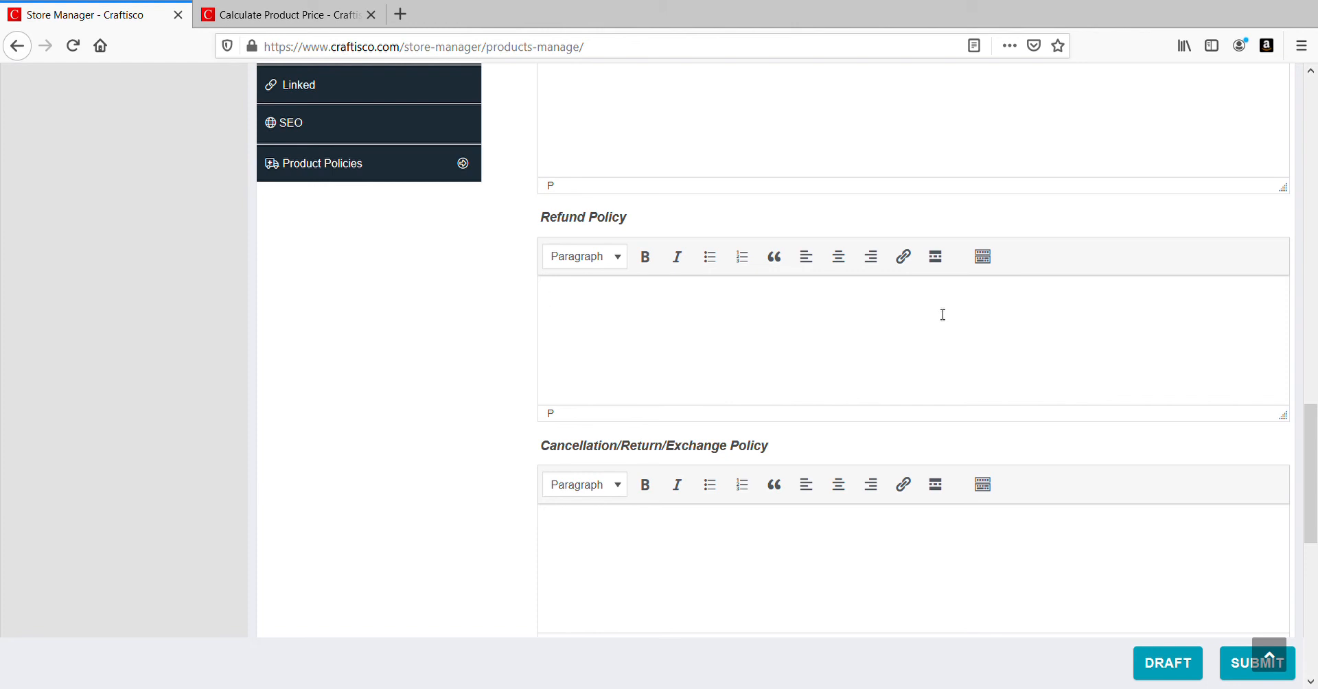
pyautogui.scroll(-4, 943, 315)
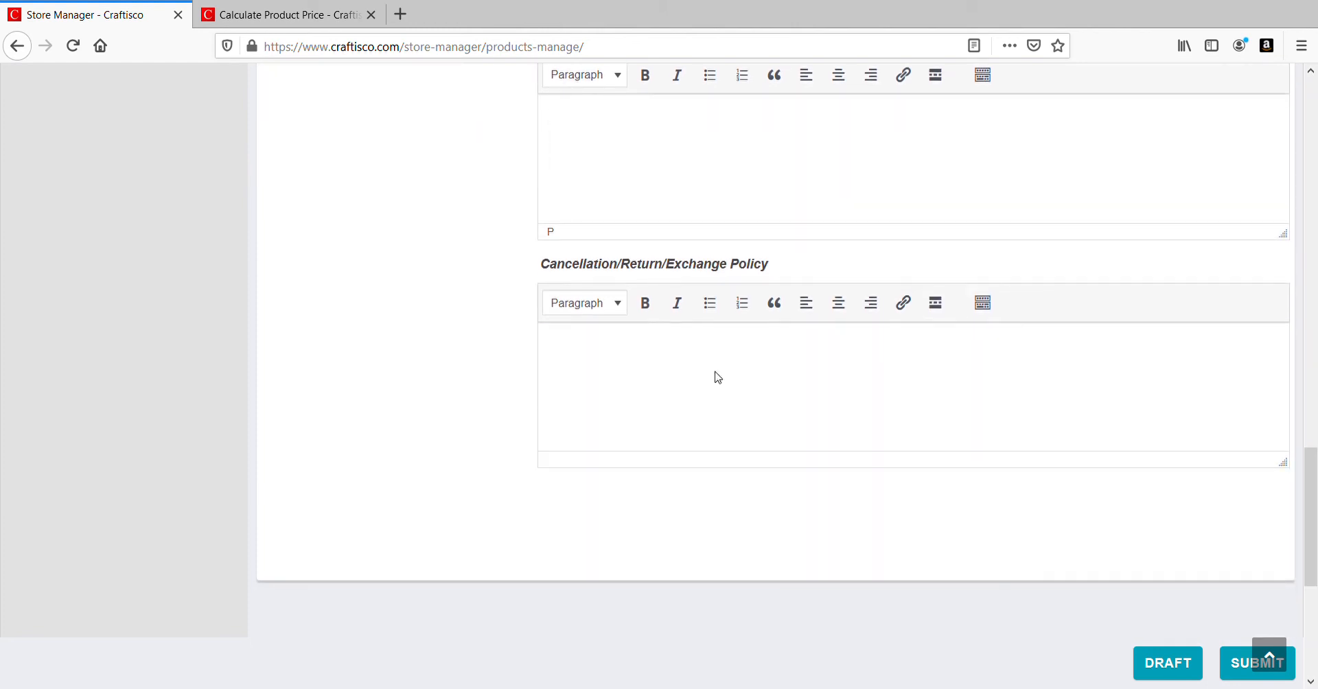
pyautogui.click(701, 359)
pyautogui.scroll(15, 925, 359)
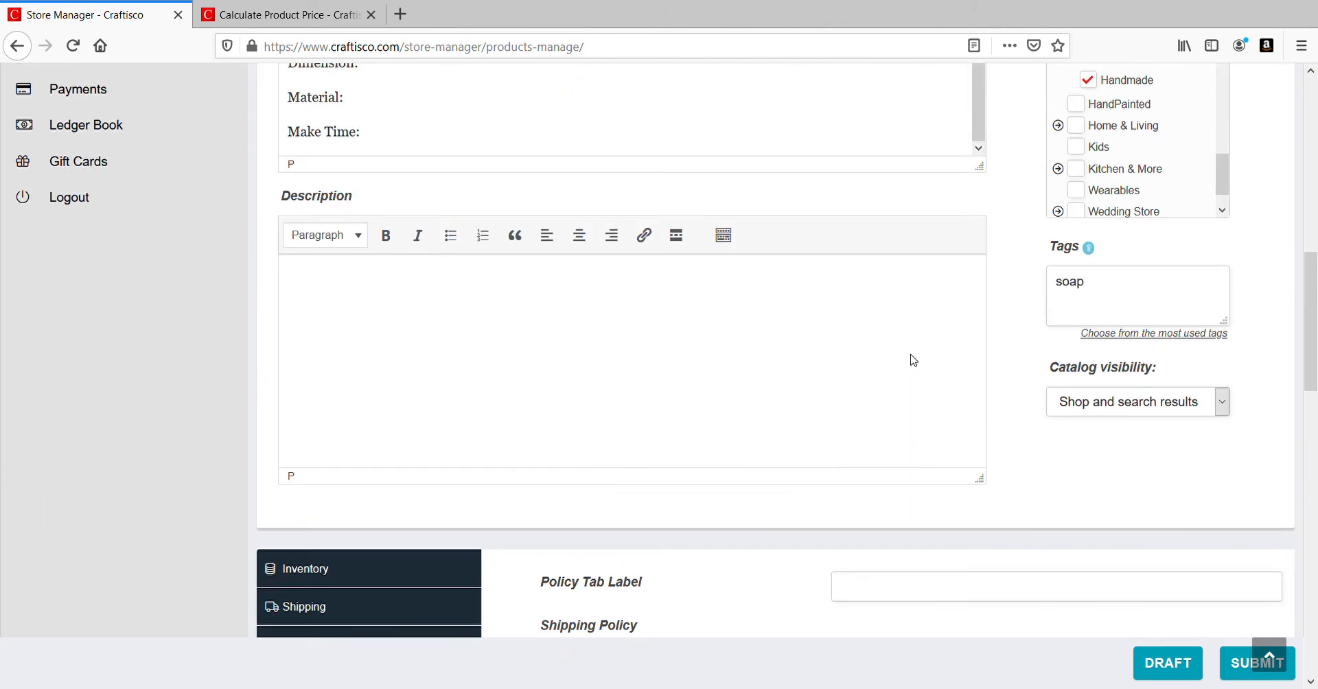
# Step: Enter the shipping policy "Dispatched in2-3 days. GEnerally product reaches in 7 working days."
pyautogui.scroll(-12, 893, 294)
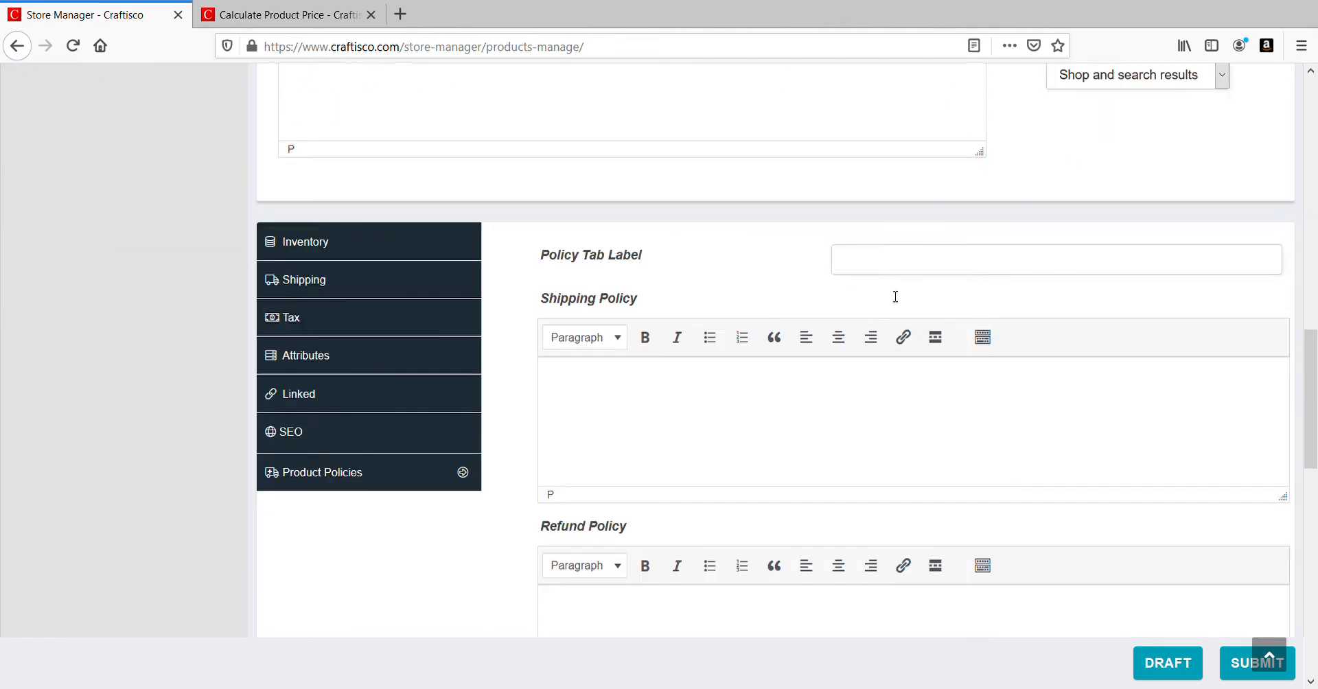
pyautogui.click(728, 187)
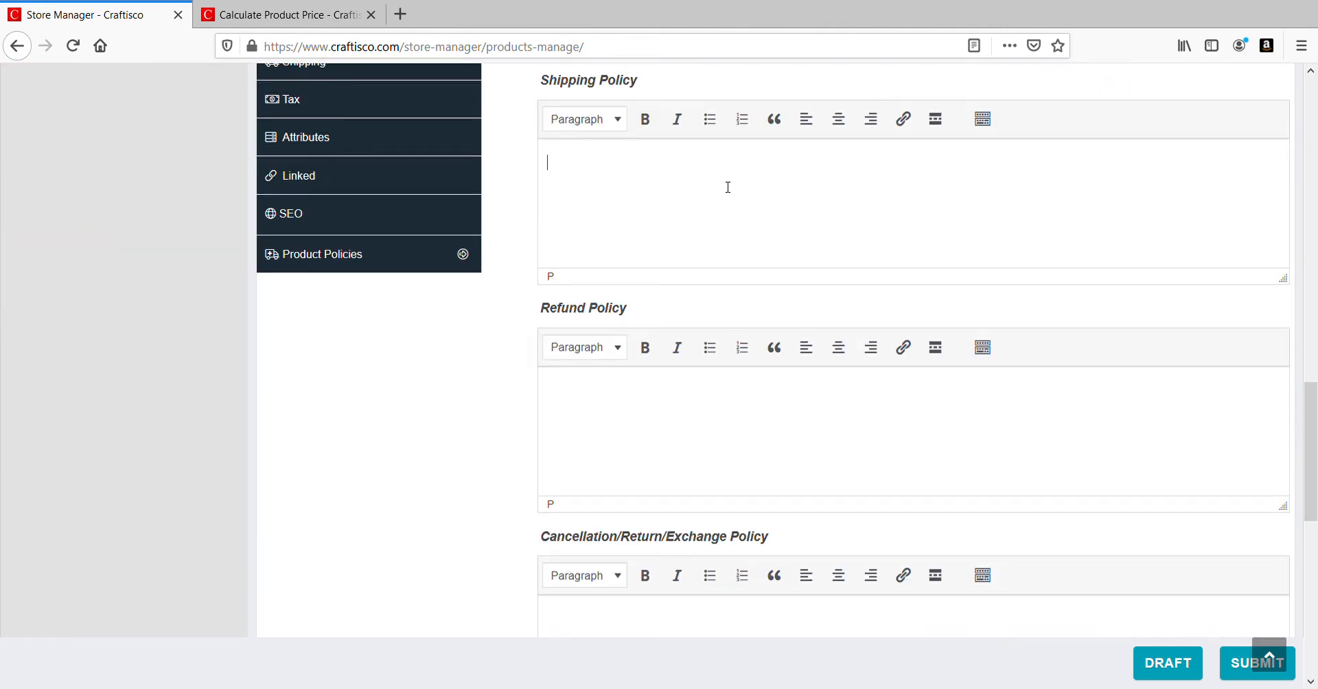
pyautogui.write('DIspatched i')
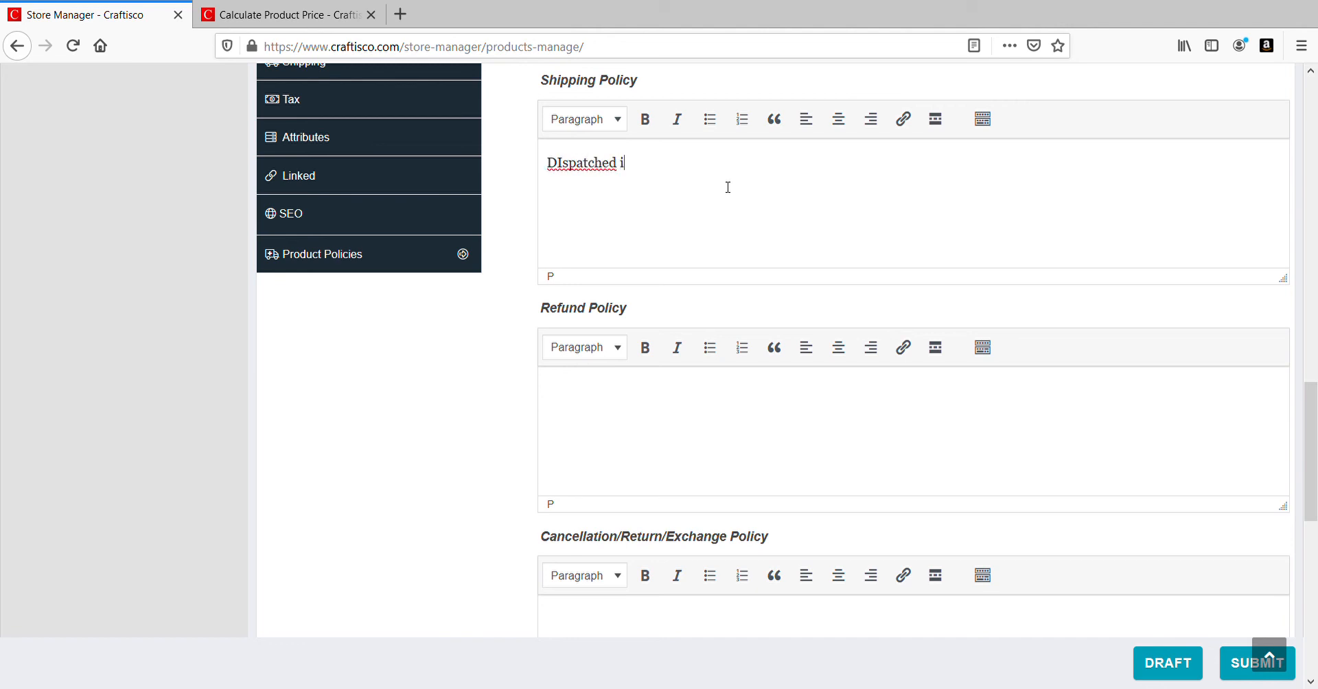
pyautogui.write('n2-3 days')
pyautogui.click(569, 168)
pyautogui.press('BackSpace')
pyautogui.write('i')
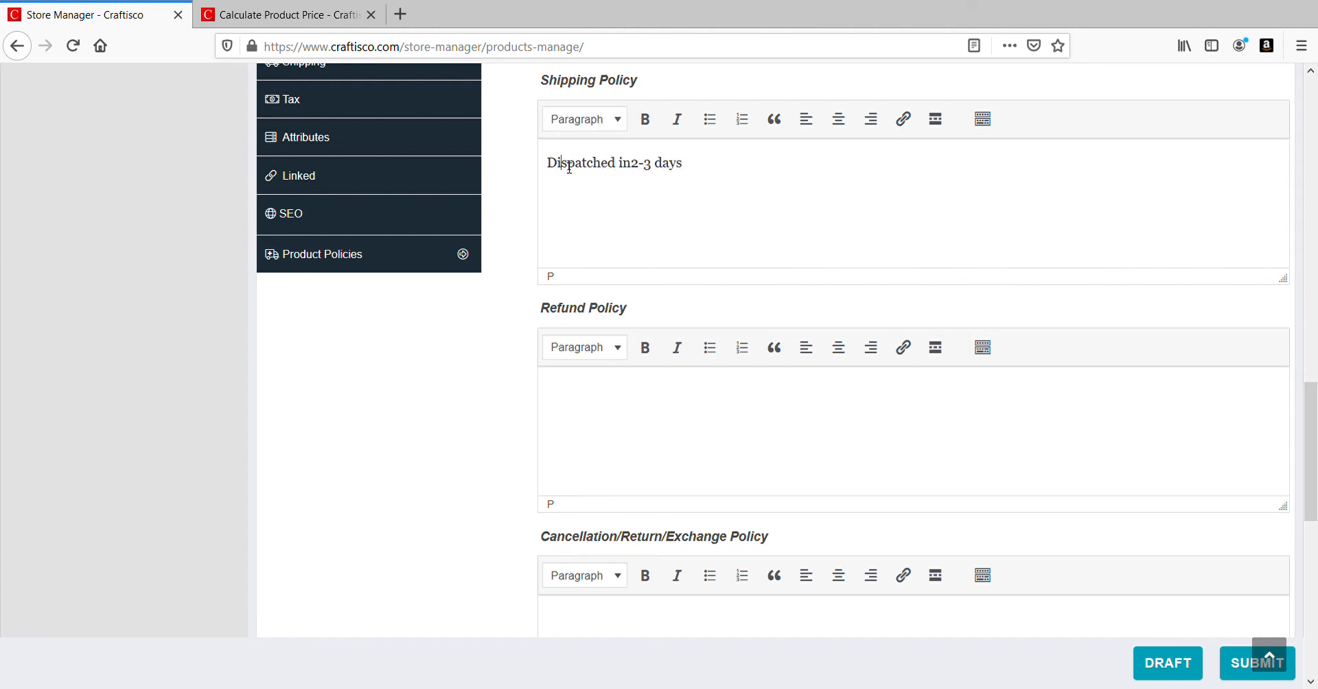
pyautogui.click(720, 156)
pyautogui.write('GEnerally product reaches i')
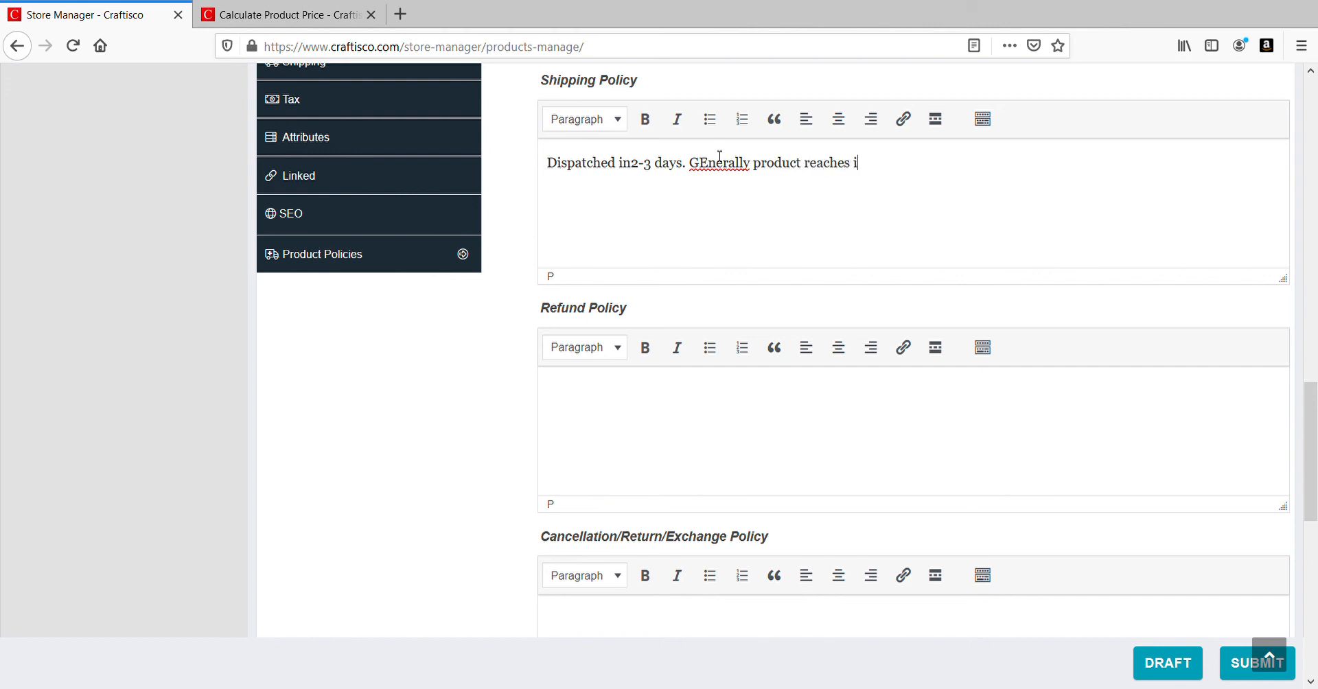
pyautogui.write('n 7 working days')
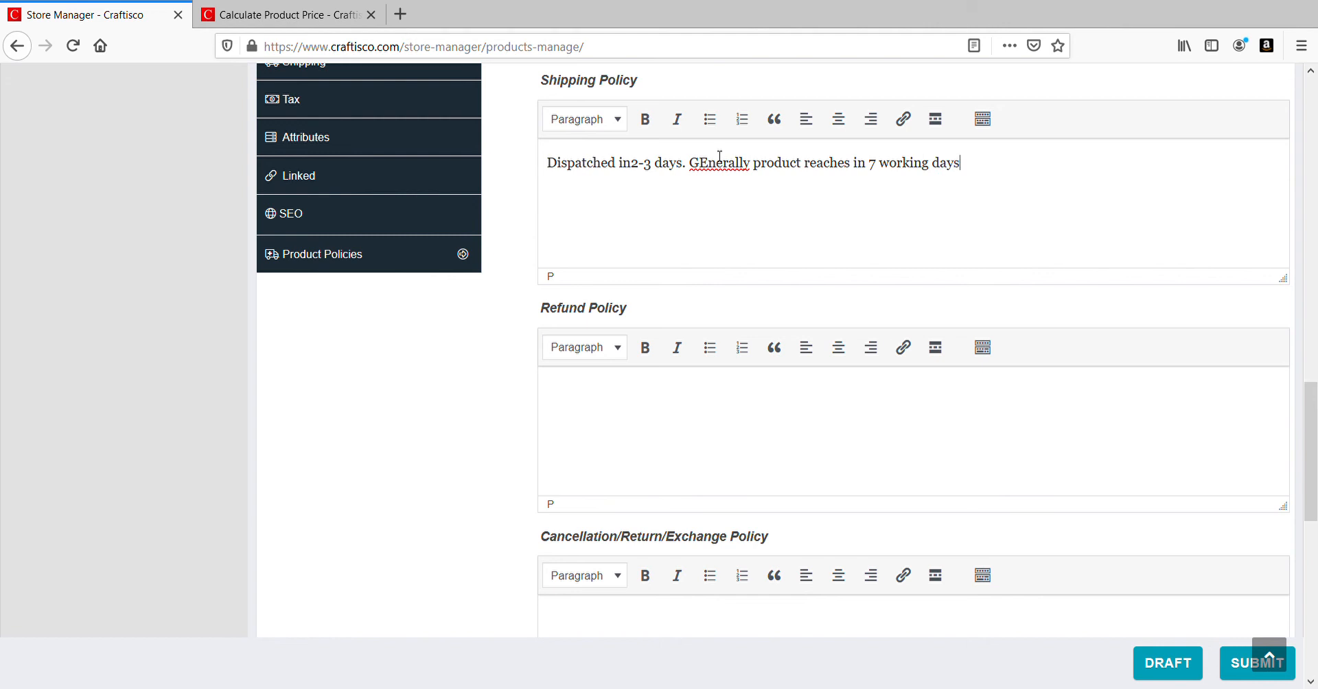
pyautogui.write('.')
# Step: Enter the refund policy "We do not offer refund unless product is damaged"
pyautogui.write('We do no')
pyautogui.write('t ')
pyautogui.write('refund un')
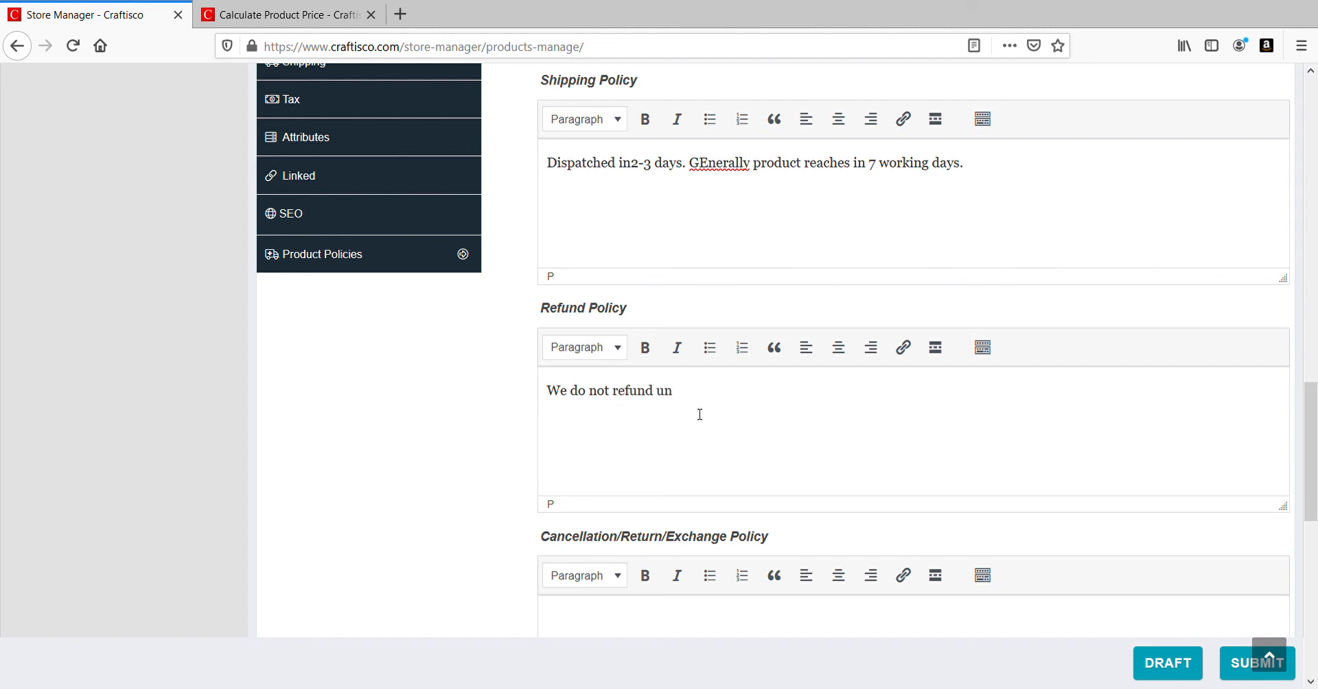
pyautogui.write('less product is damage')
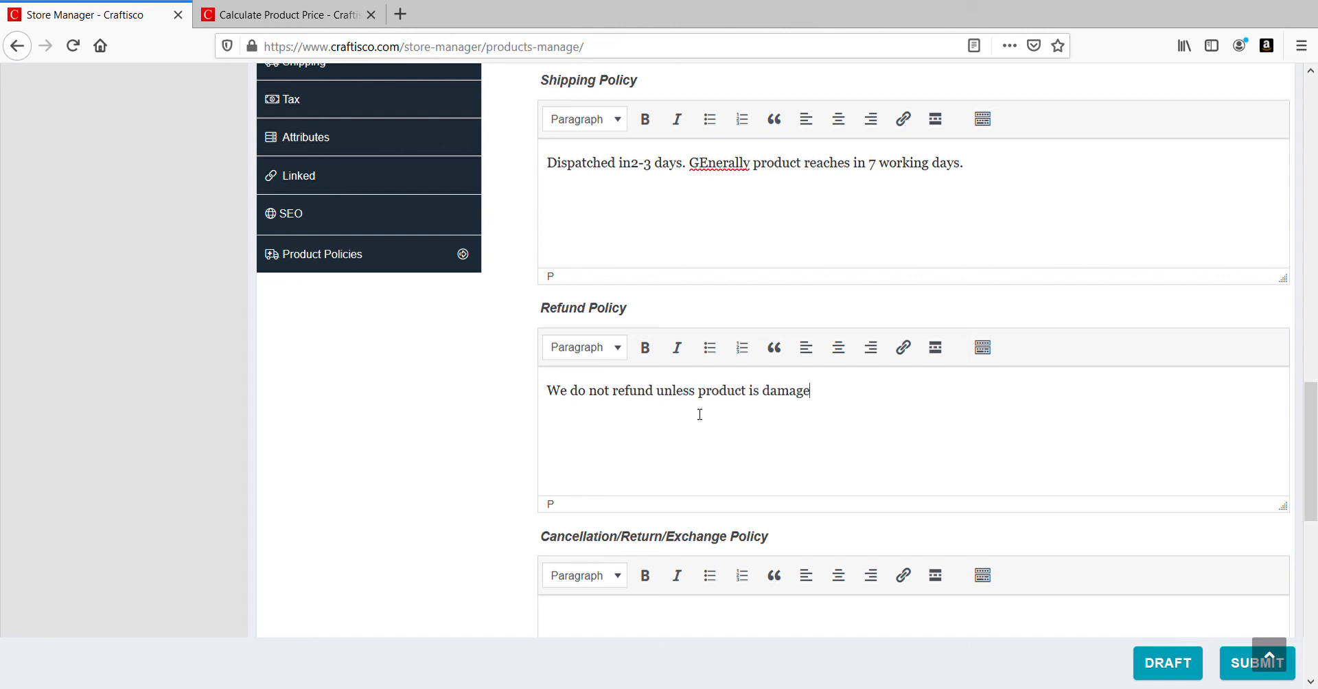
pyautogui.write('d')
pyautogui.write('offer')
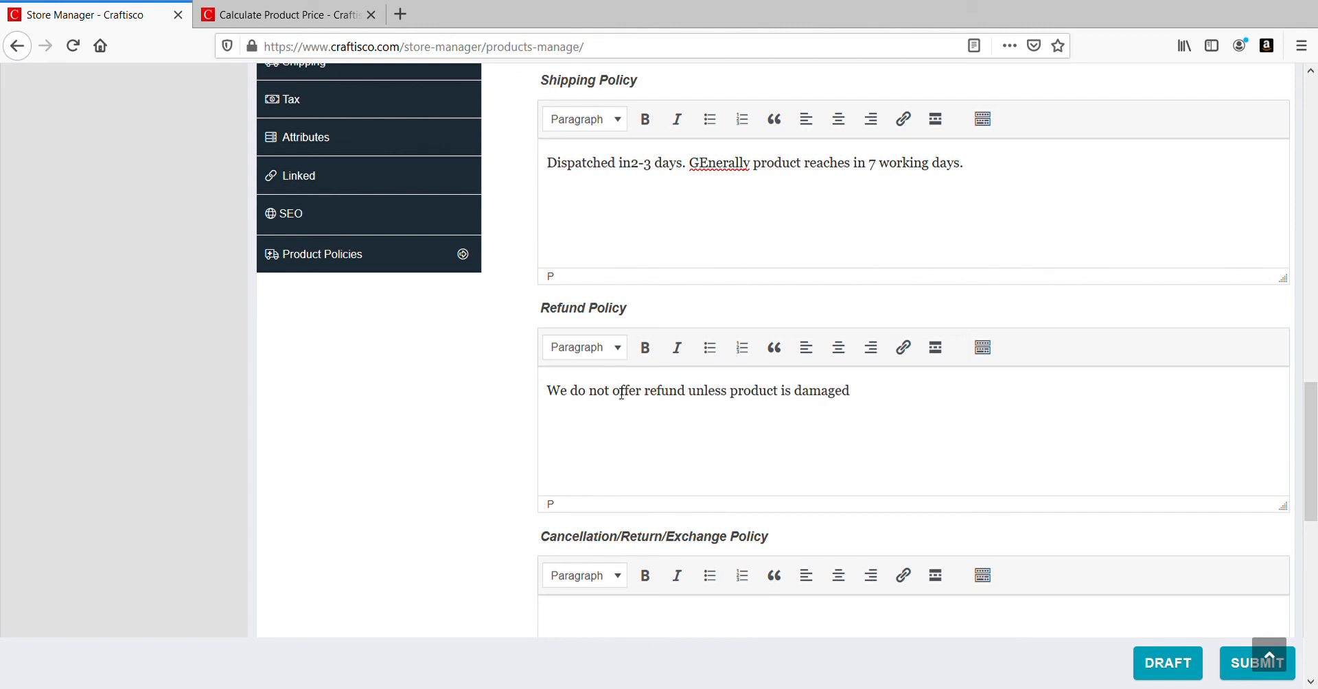
# Step: Reword the end of the refund policy to "unless product is found/reaches in a damaged condition."
pyautogui.click(798, 393)
pyautogui.write('found')
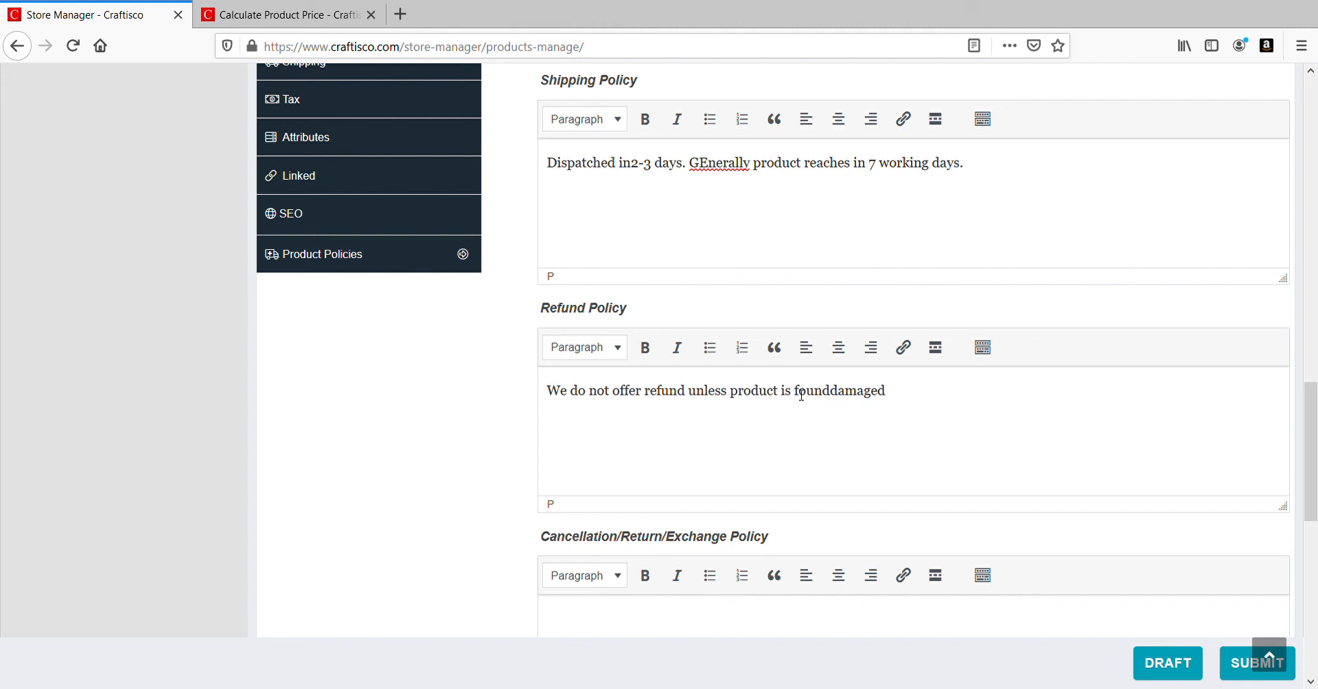
pyautogui.write('/re')
pyautogui.write('aches i')
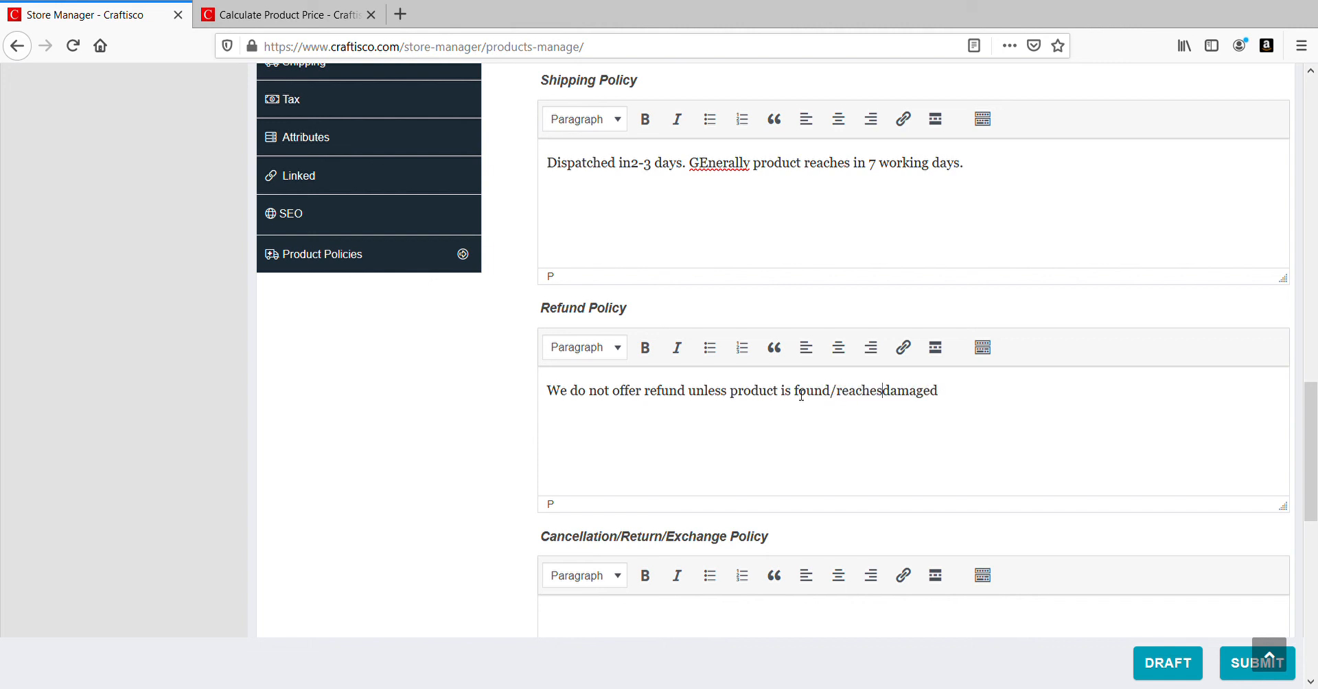
pyautogui.write('n a damaged condition.')
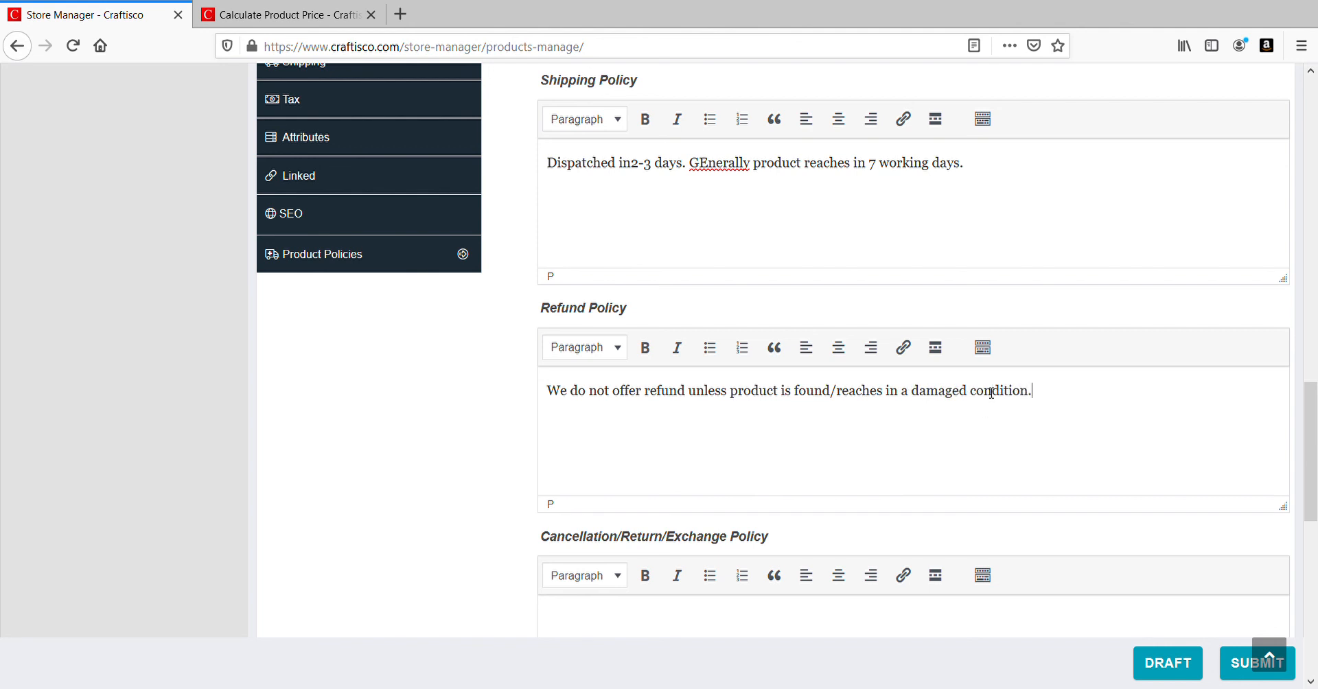
# Step: Enter the cancellation/return/exchange policy "360 deg video must while opening the parcel."
pyautogui.scroll(-5, 992, 393)
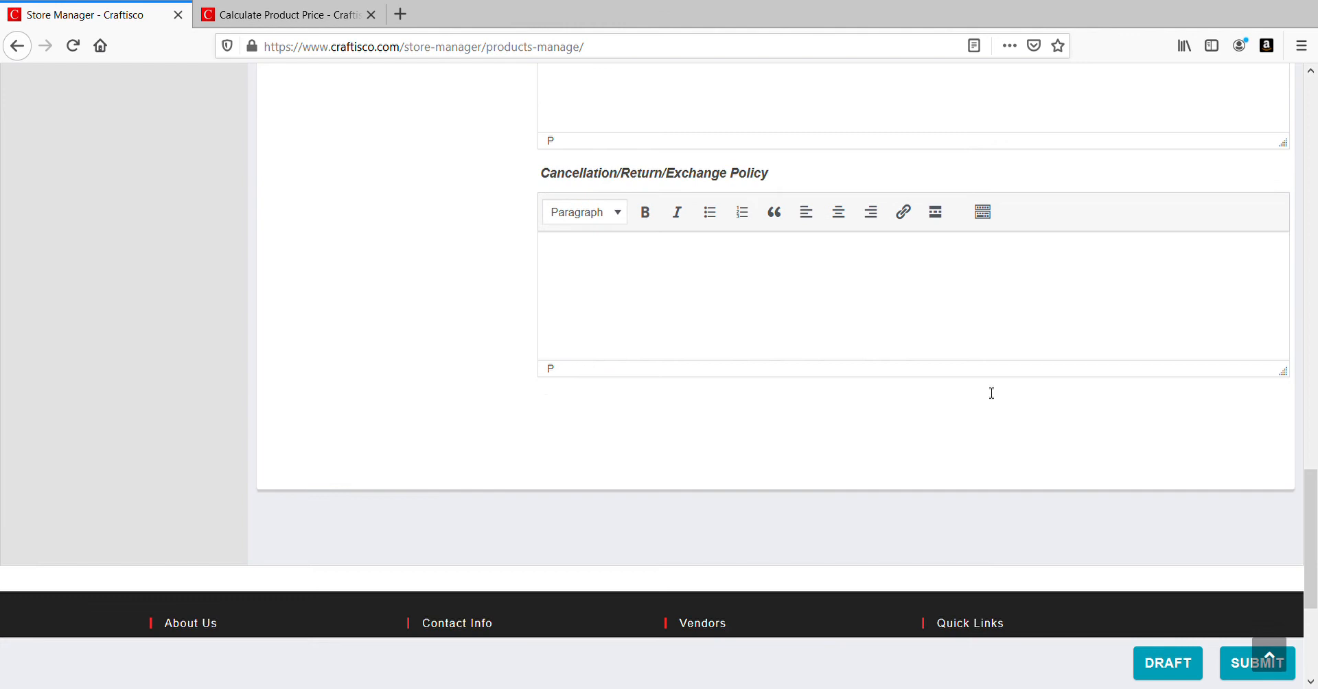
pyautogui.click(781, 301)
pyautogui.scroll(6, 797, 373)
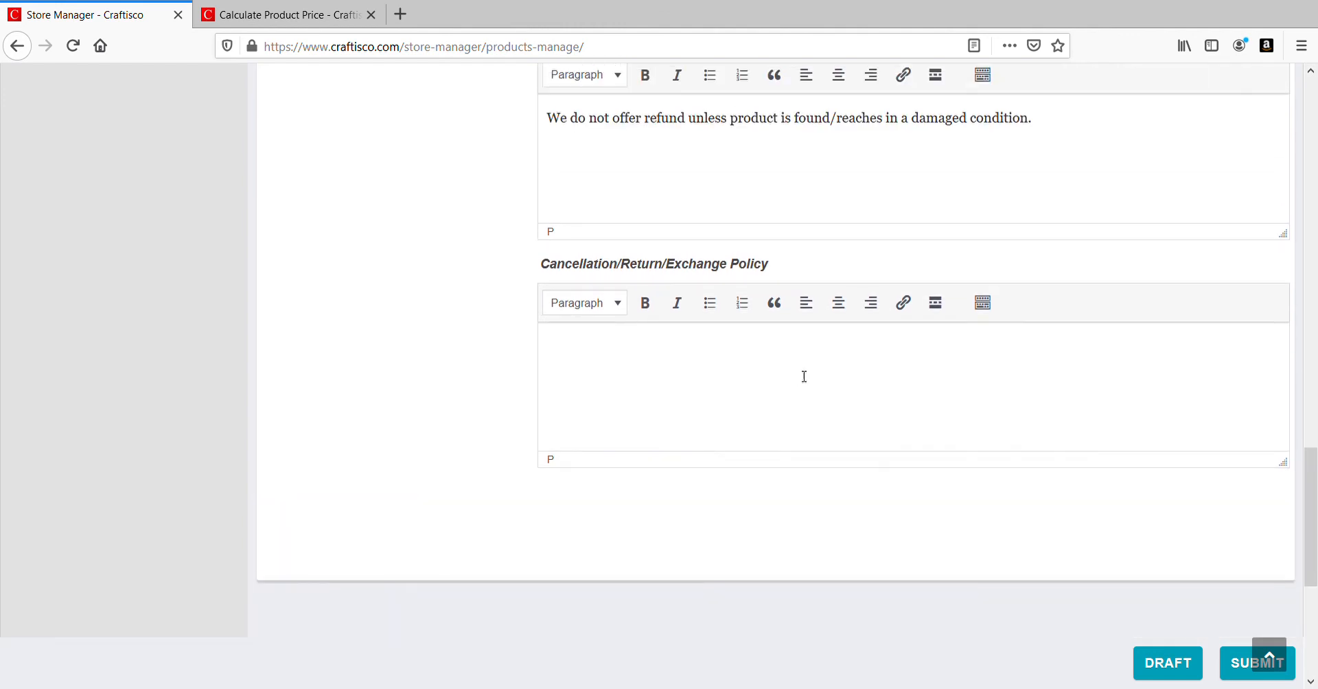
pyautogui.scroll(3, 336, 268)
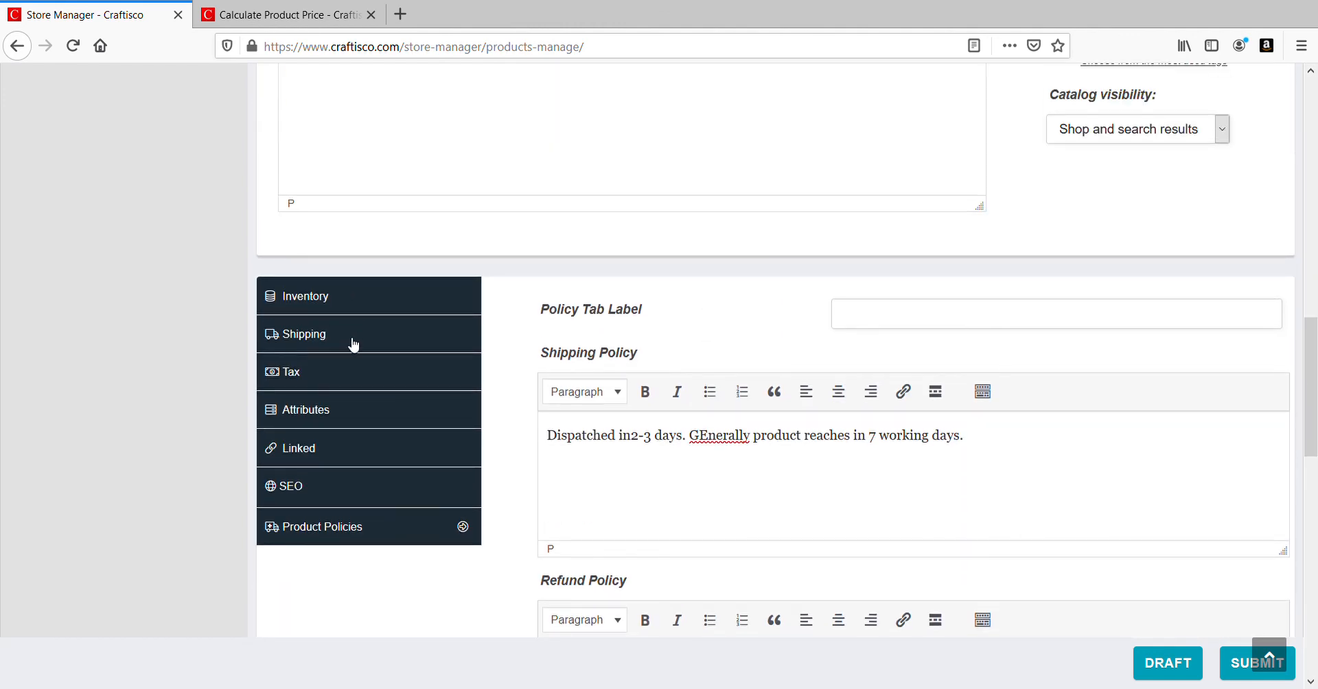
pyautogui.scroll(-2, 350, 343)
pyautogui.scroll(-4, 863, 405)
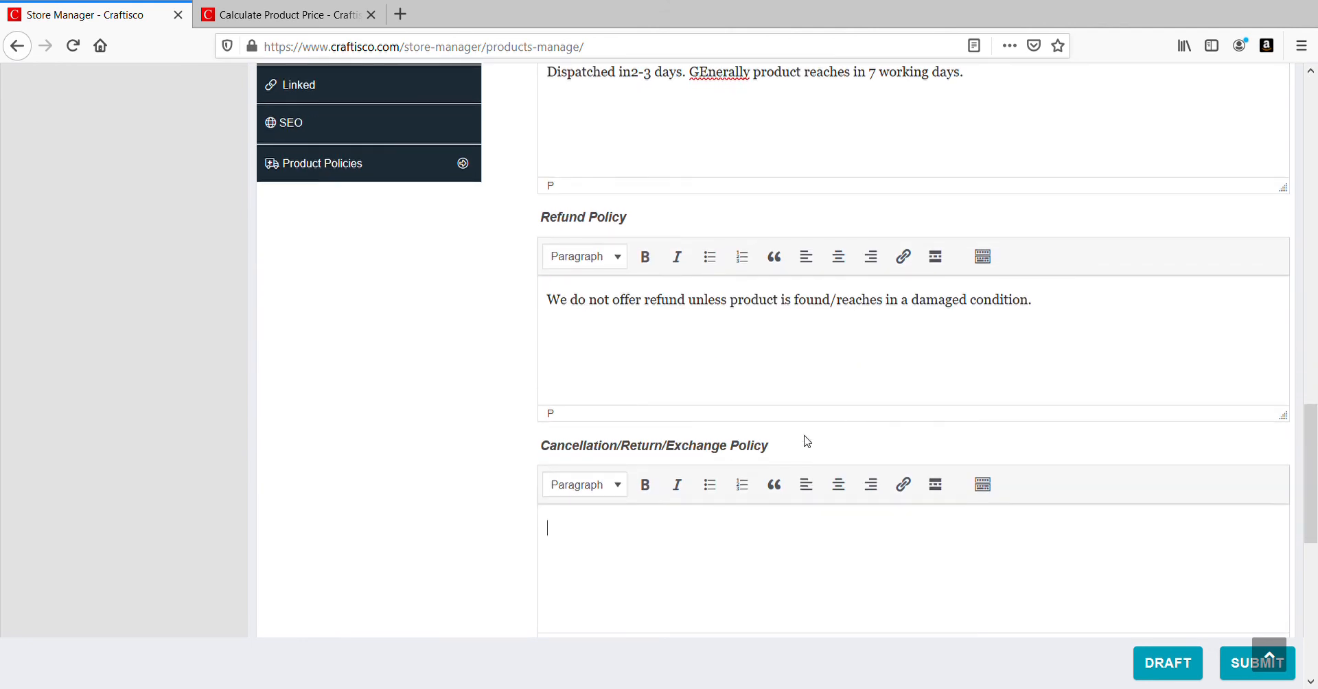
pyautogui.click(741, 529)
pyautogui.write('360 deg video must')
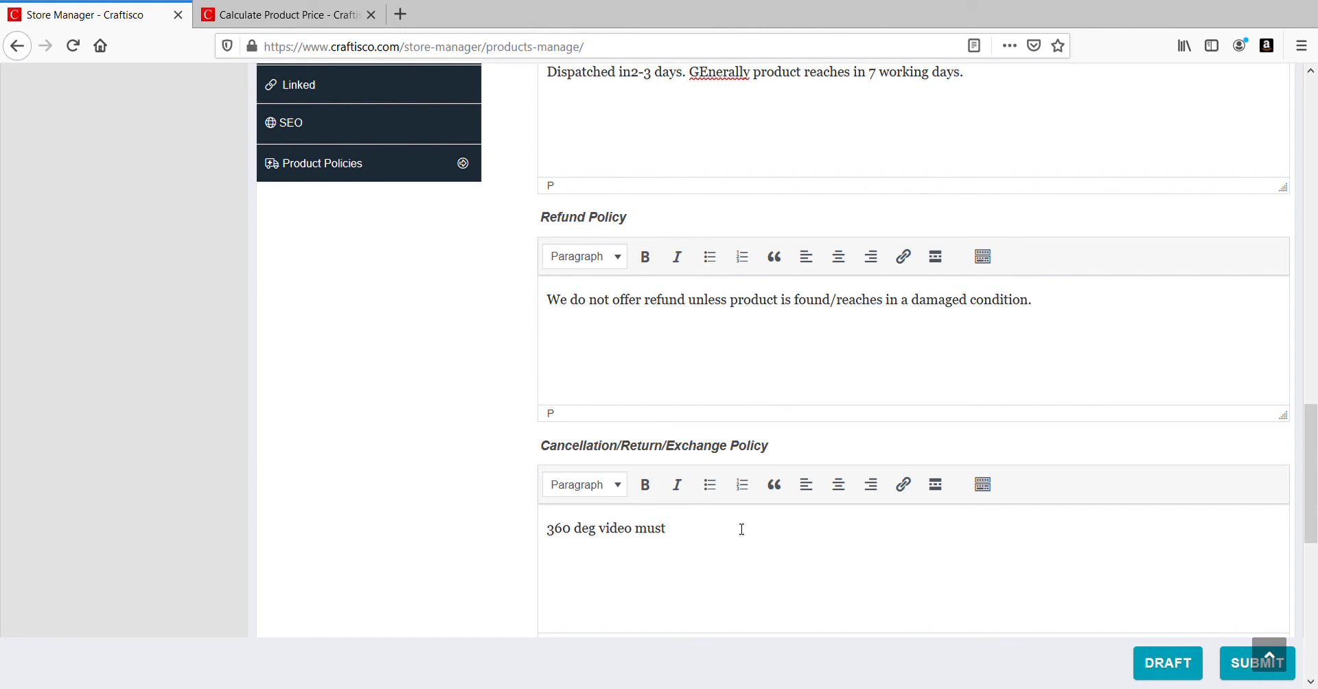
pyautogui.write(' while opening the parcel.')
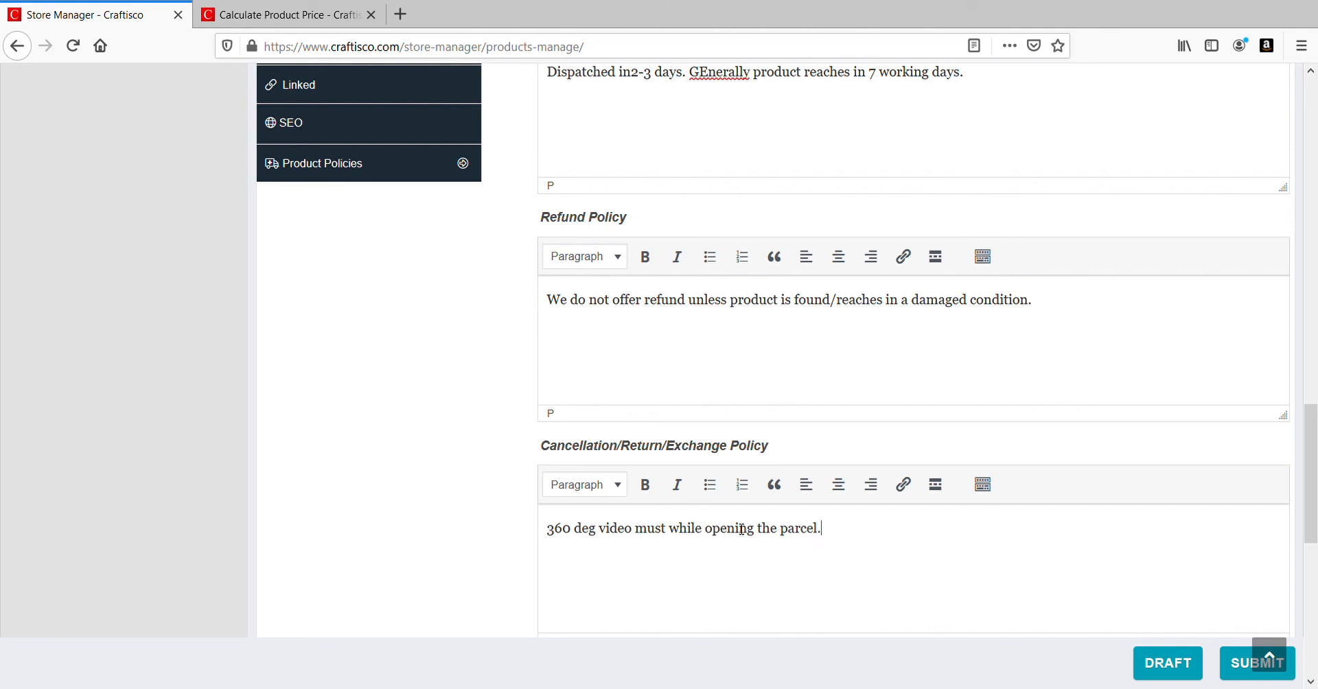
# Step: Correct the capitalisation in the shipping policy so the word reads "Generally"
pyautogui.scroll(6, 741, 530)
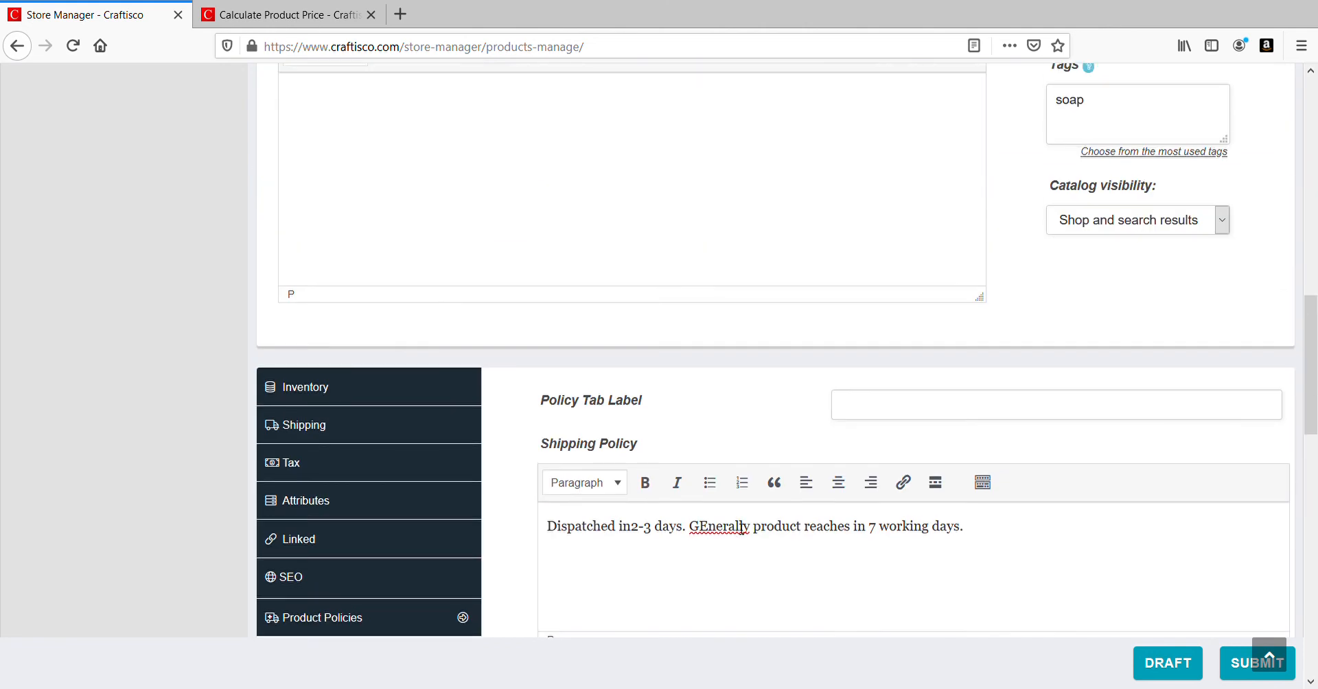
pyautogui.click(707, 535)
pyautogui.press('BackSpace')
pyautogui.write('e')
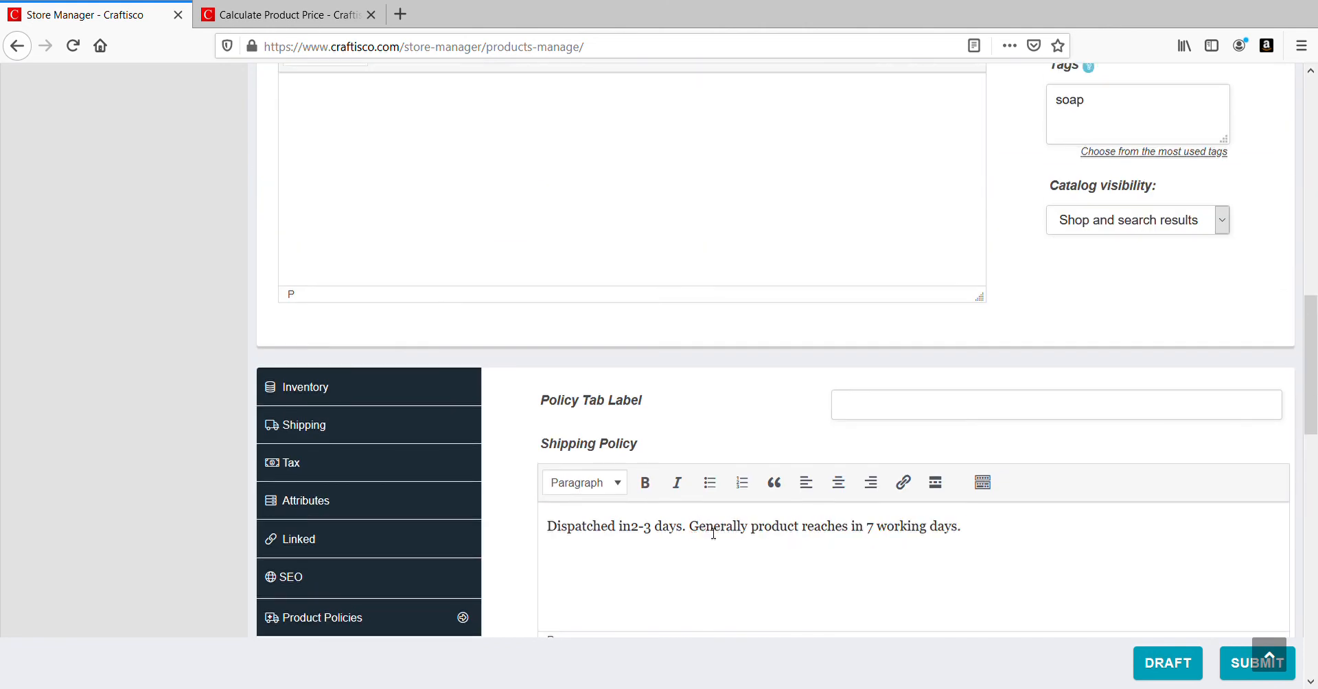
# Step: Review the product's main details and its inventory, shipping, tax, linked, policy and SEO settings
pyautogui.scroll(10, 712, 533)
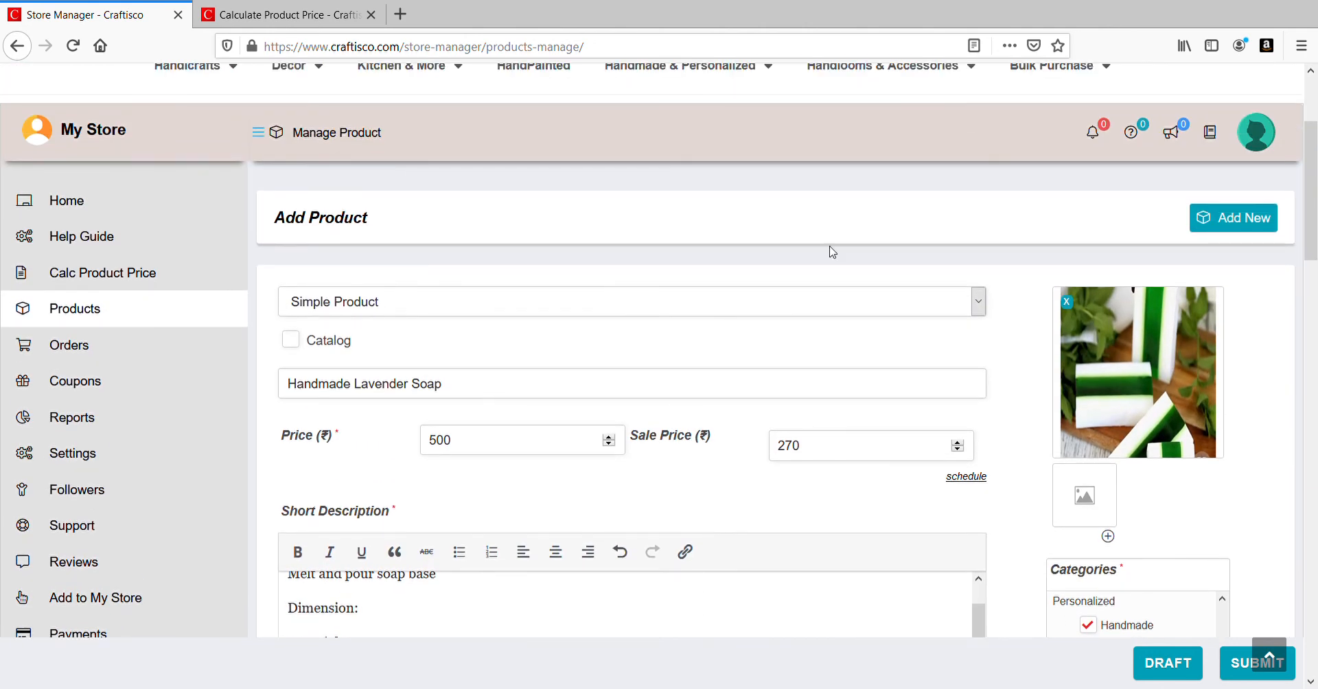
pyautogui.scroll(-4, 904, 289)
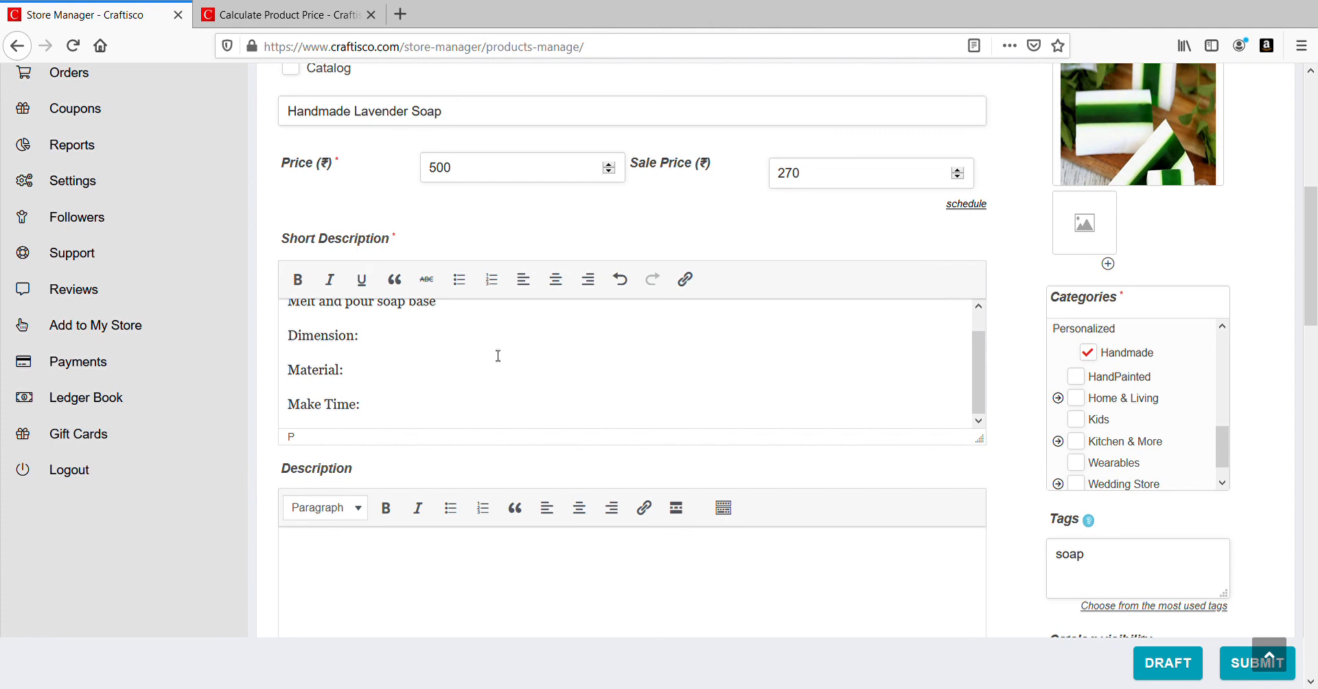
pyautogui.scroll(-3, 497, 357)
pyautogui.scroll(-3, 510, 380)
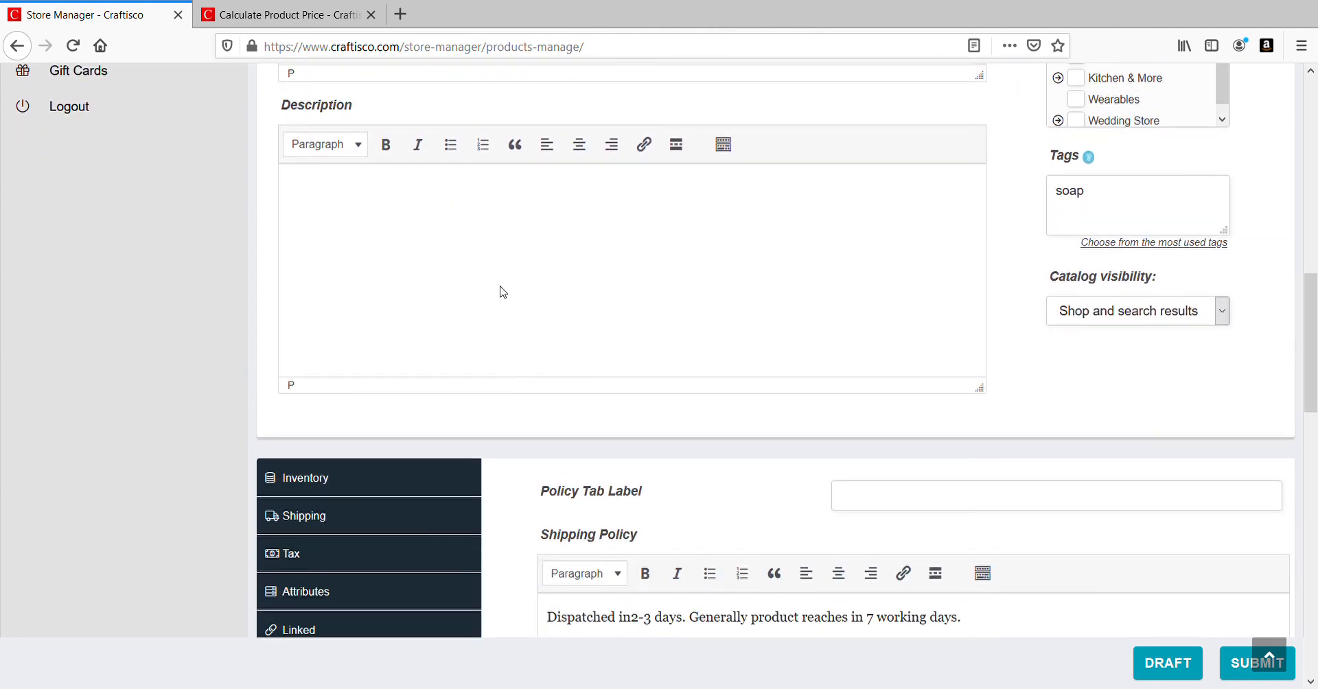
pyautogui.scroll(-3, 353, 312)
pyautogui.click(352, 298)
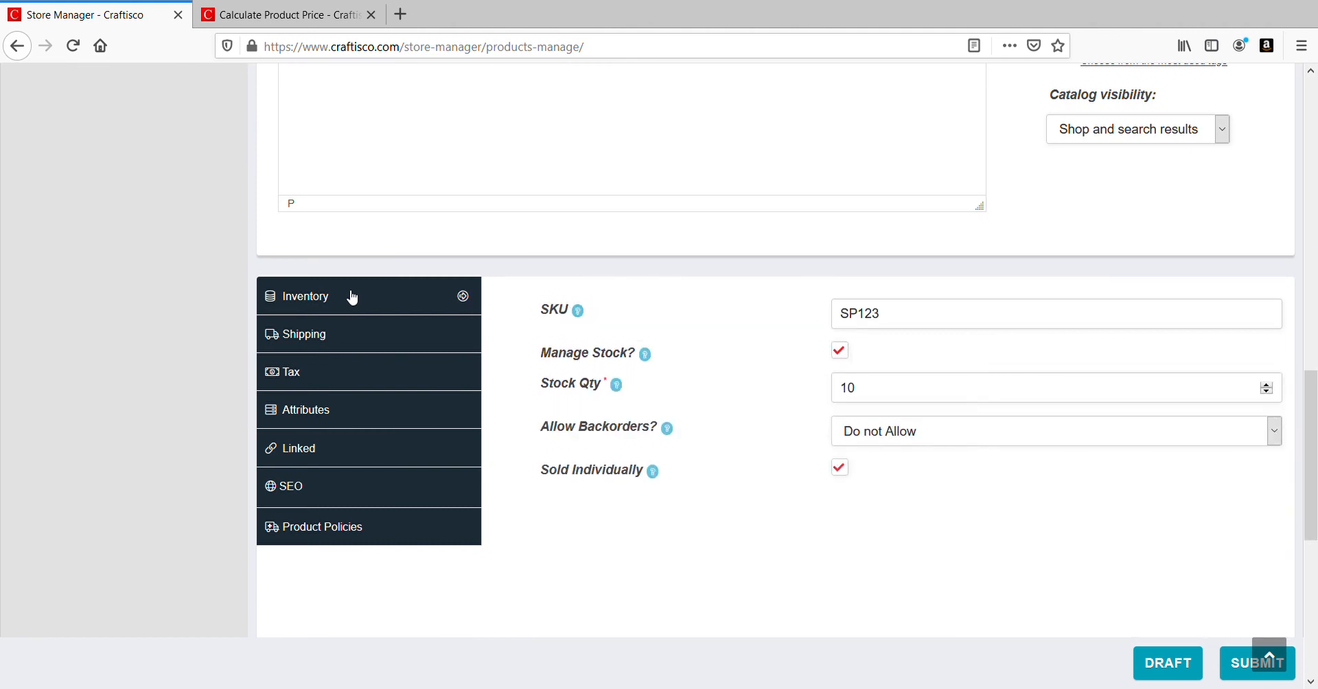
pyautogui.click(340, 340)
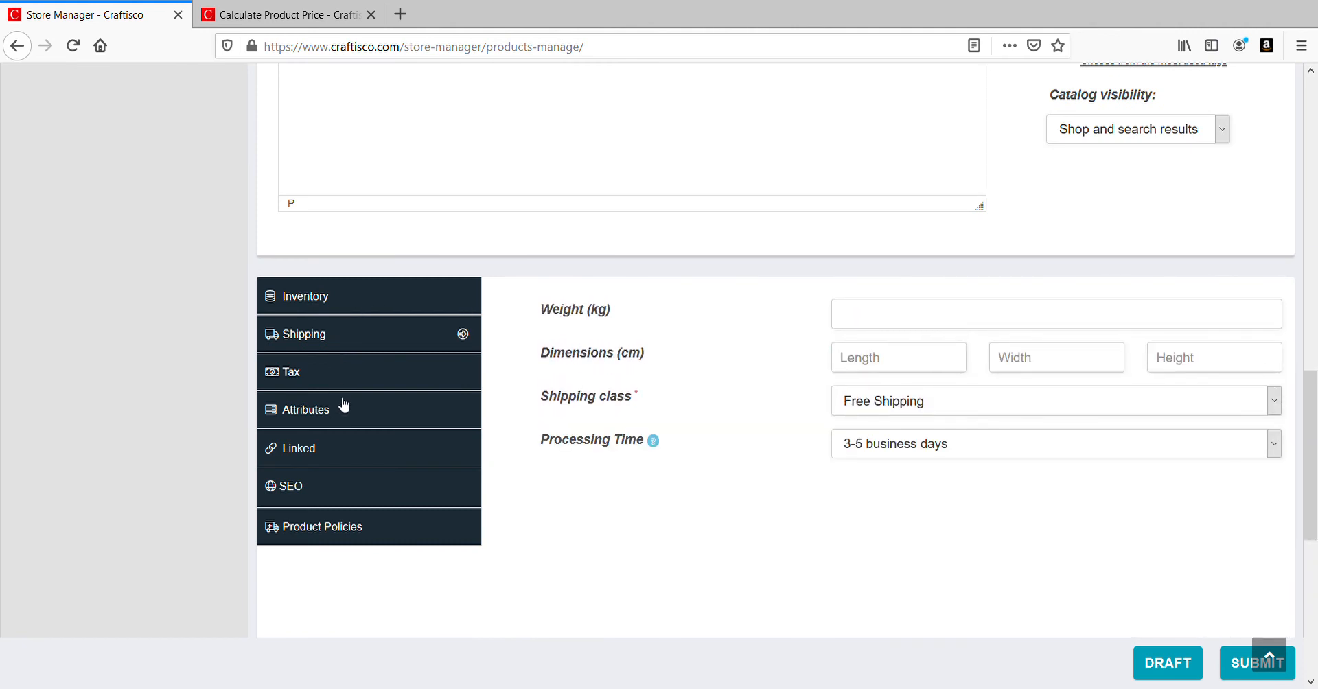
pyautogui.click(341, 374)
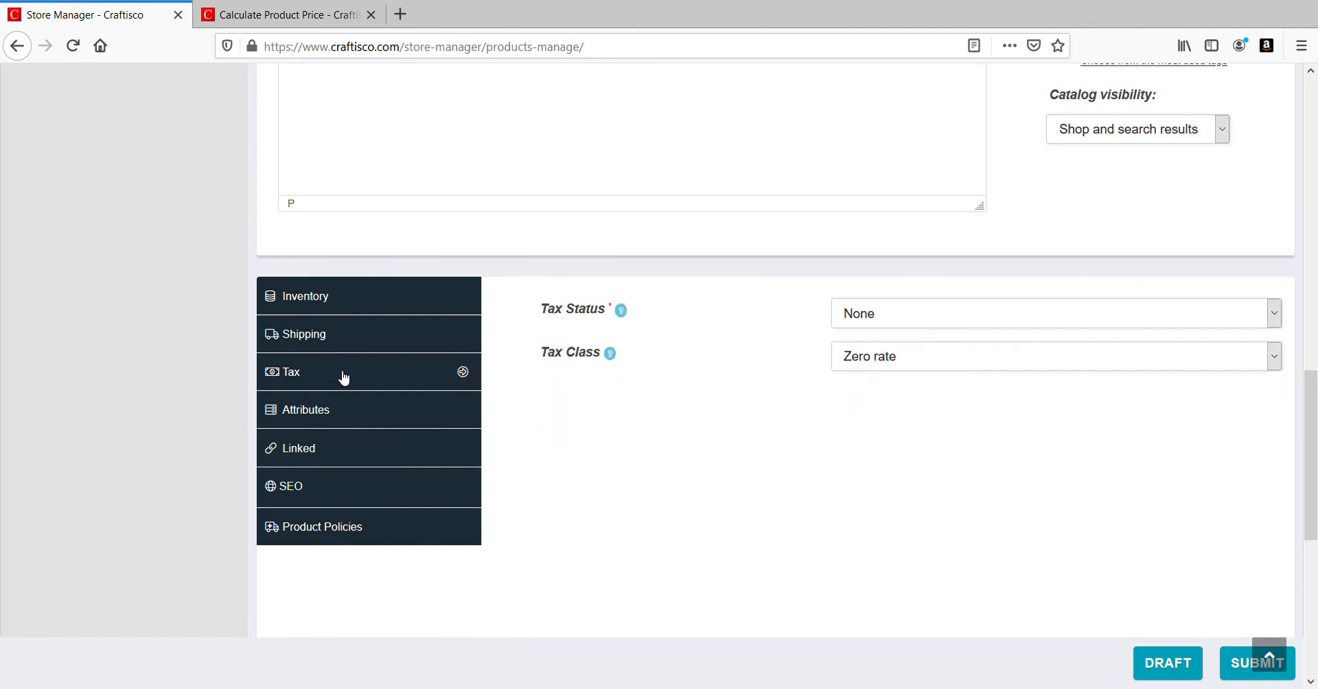
pyautogui.click(325, 447)
pyautogui.click(327, 541)
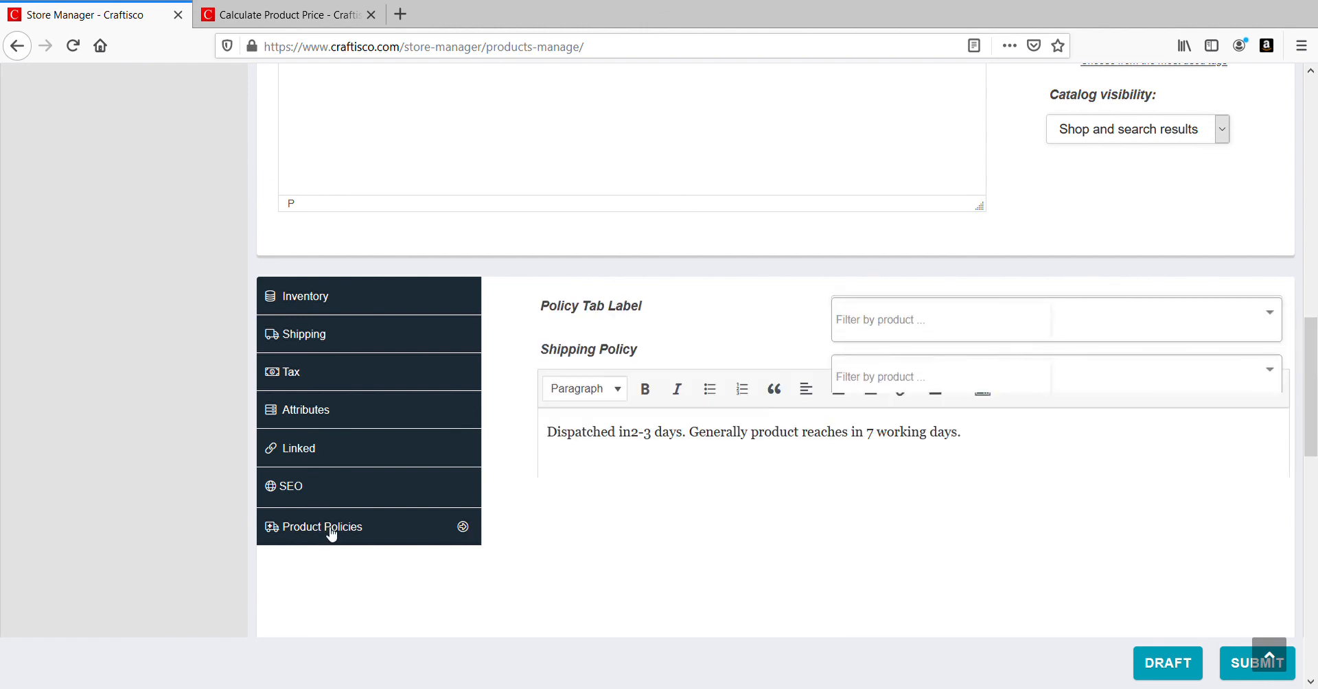
pyautogui.click(329, 496)
# Step: Check the completed Handmade Lavender Soap form once more and submit the product for publishing
pyautogui.scroll(10, 1012, 339)
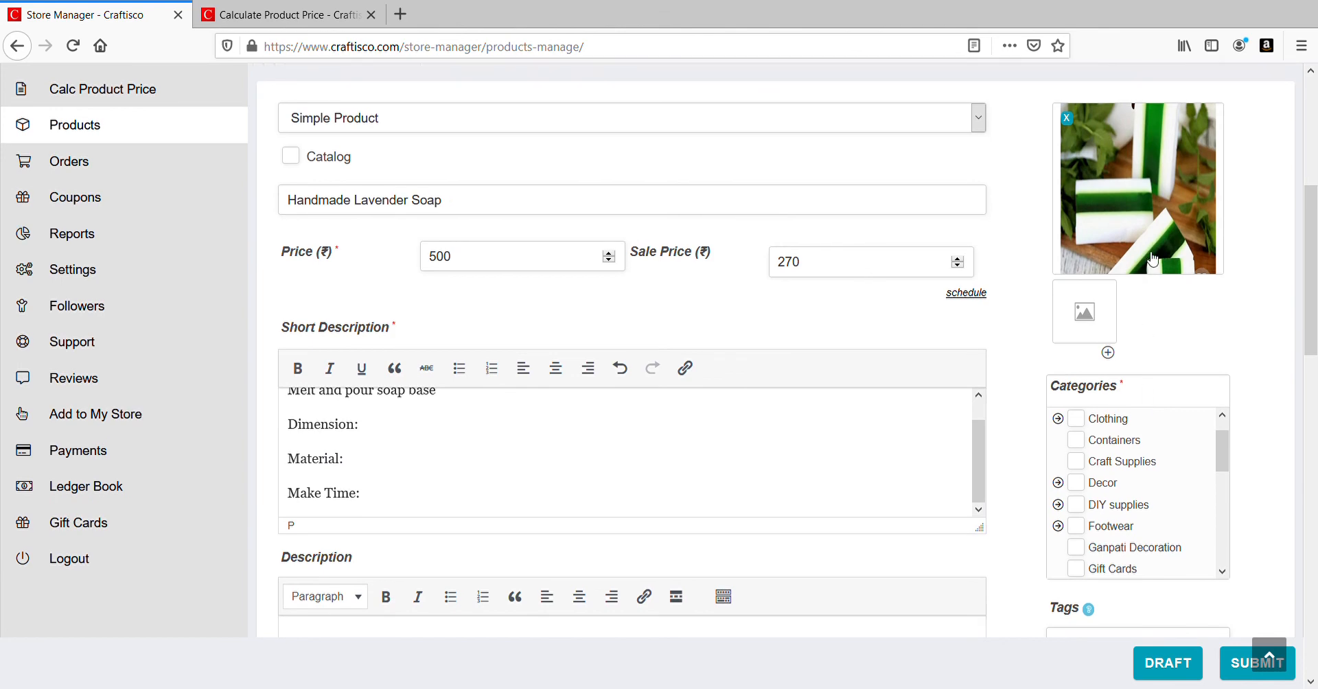
pyautogui.scroll(-10, 1149, 417)
pyautogui.scroll(-3, 1151, 317)
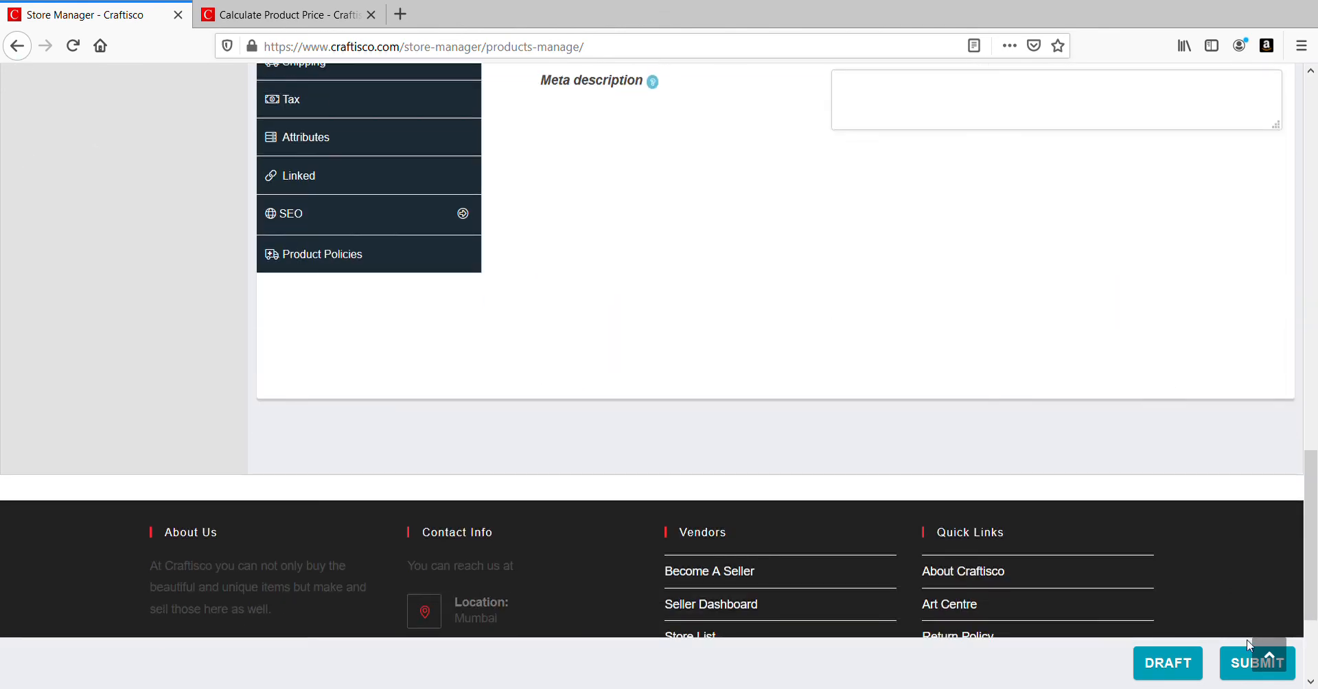
pyautogui.click(1248, 662)
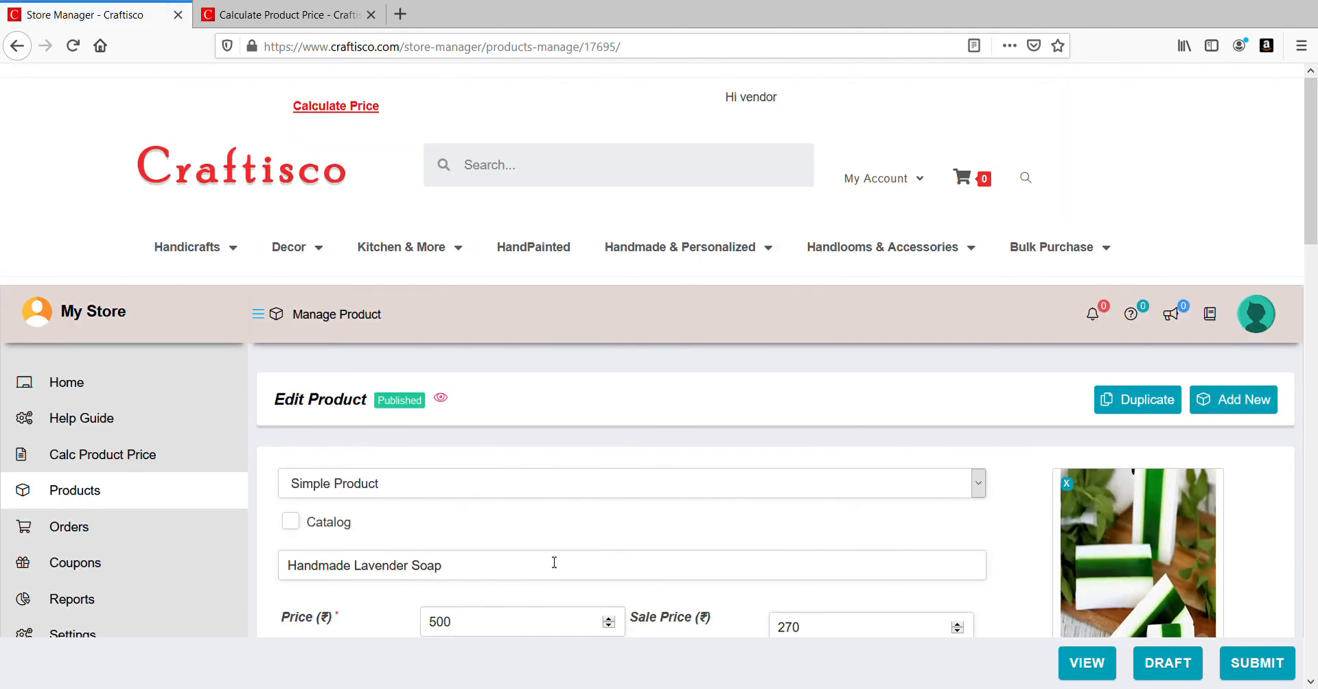
# Step: Open the published Handmade Lavender Soap page in a separate browser tab and review its price, stock and short description
pyautogui.scroll(-2, 552, 563)
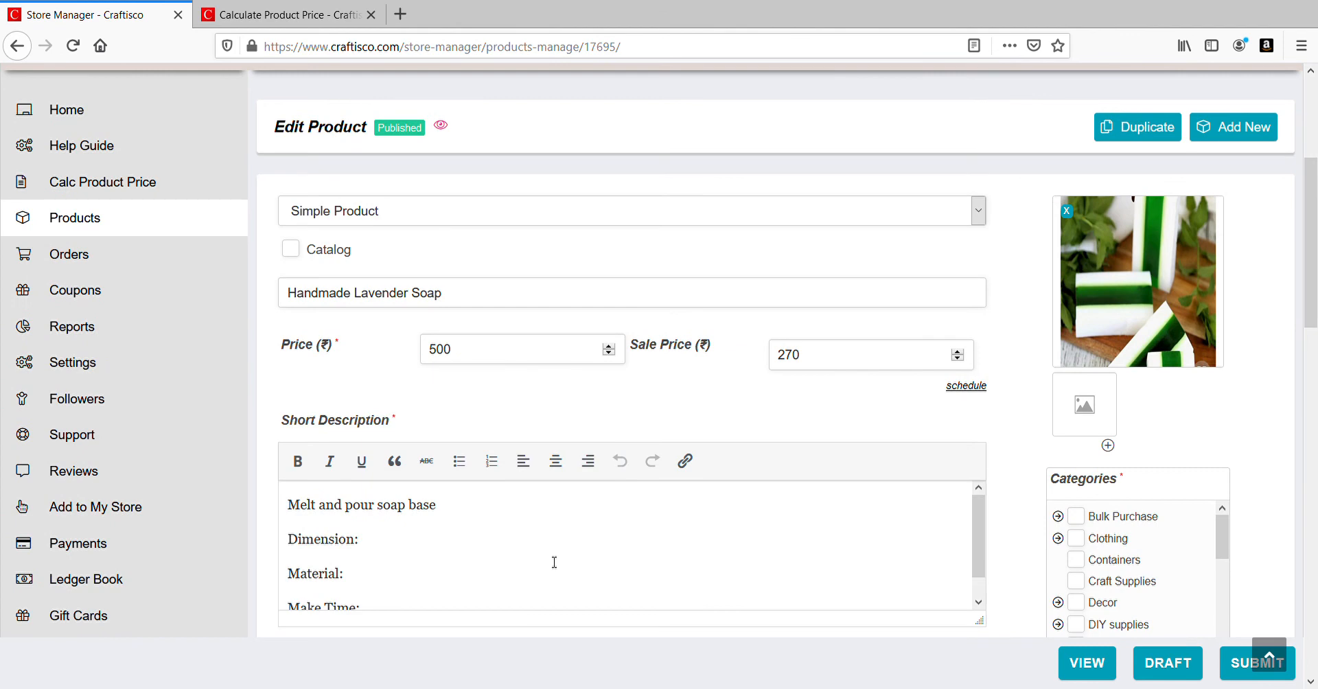
pyautogui.scroll(-2, 554, 562)
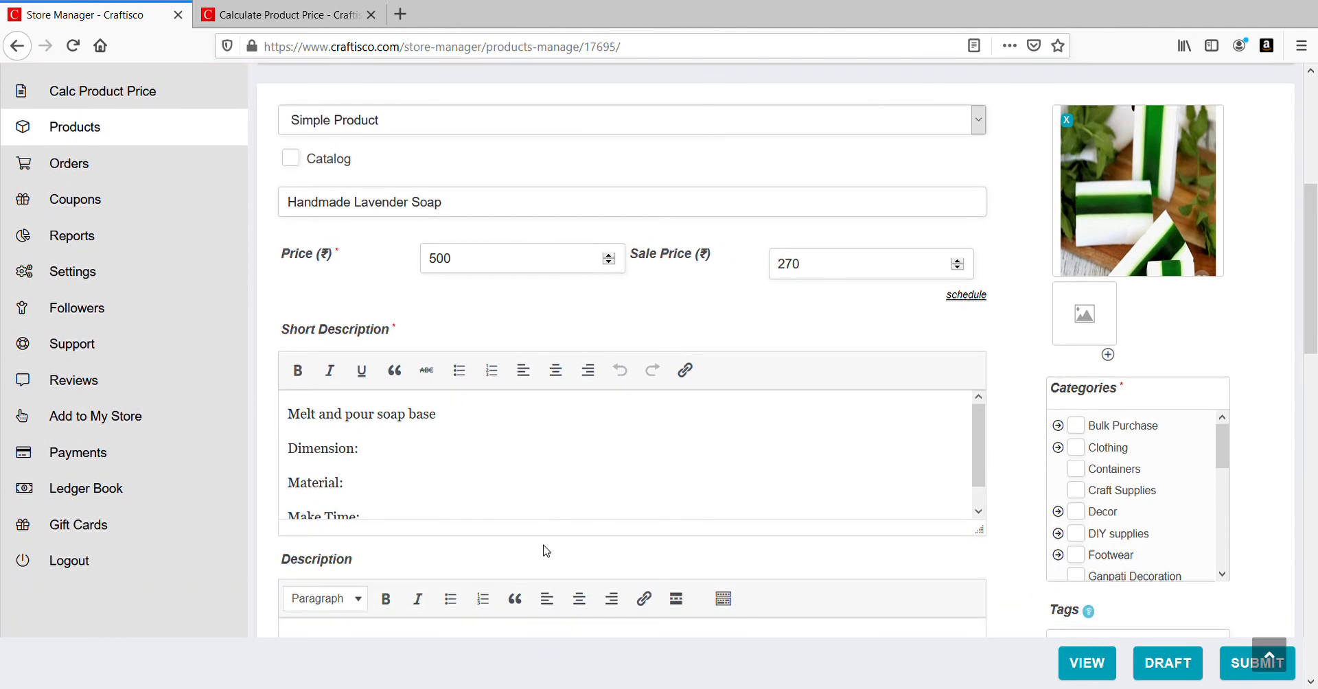
pyautogui.scroll(6, 546, 551)
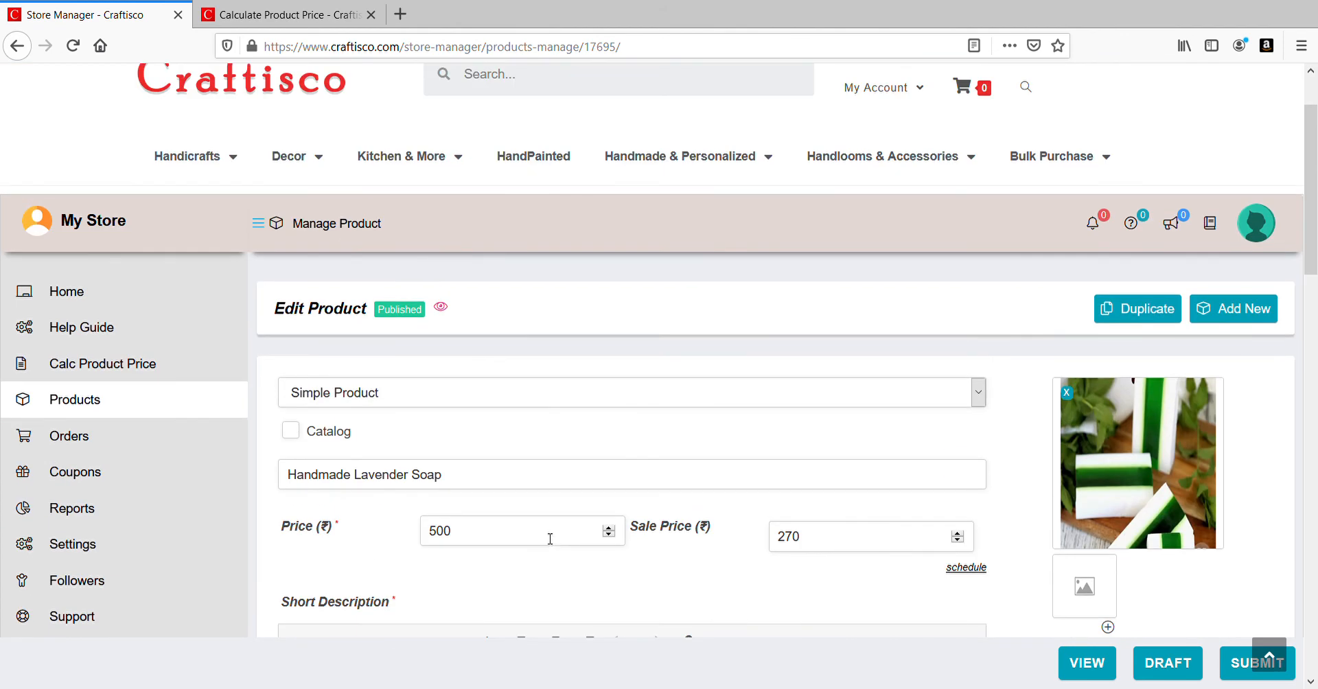
pyautogui.middleClick(445, 310)
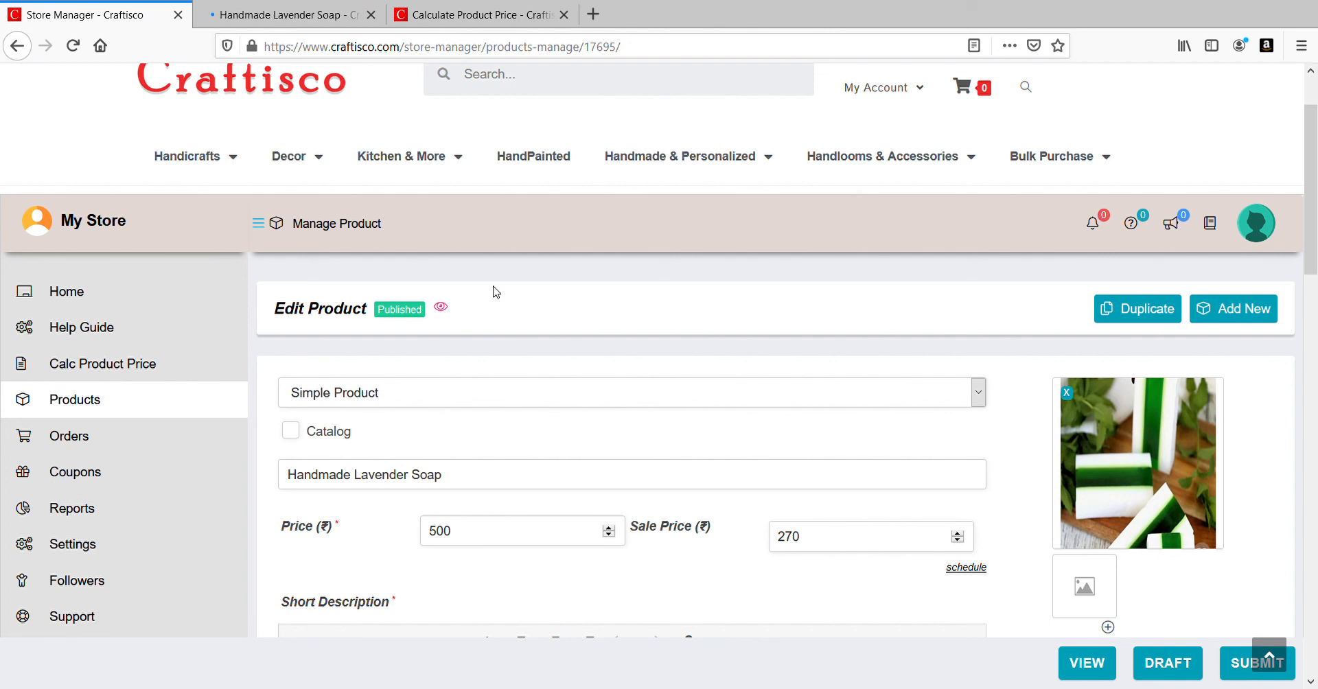
pyautogui.click(268, 22)
pyautogui.scroll(-3, 642, 333)
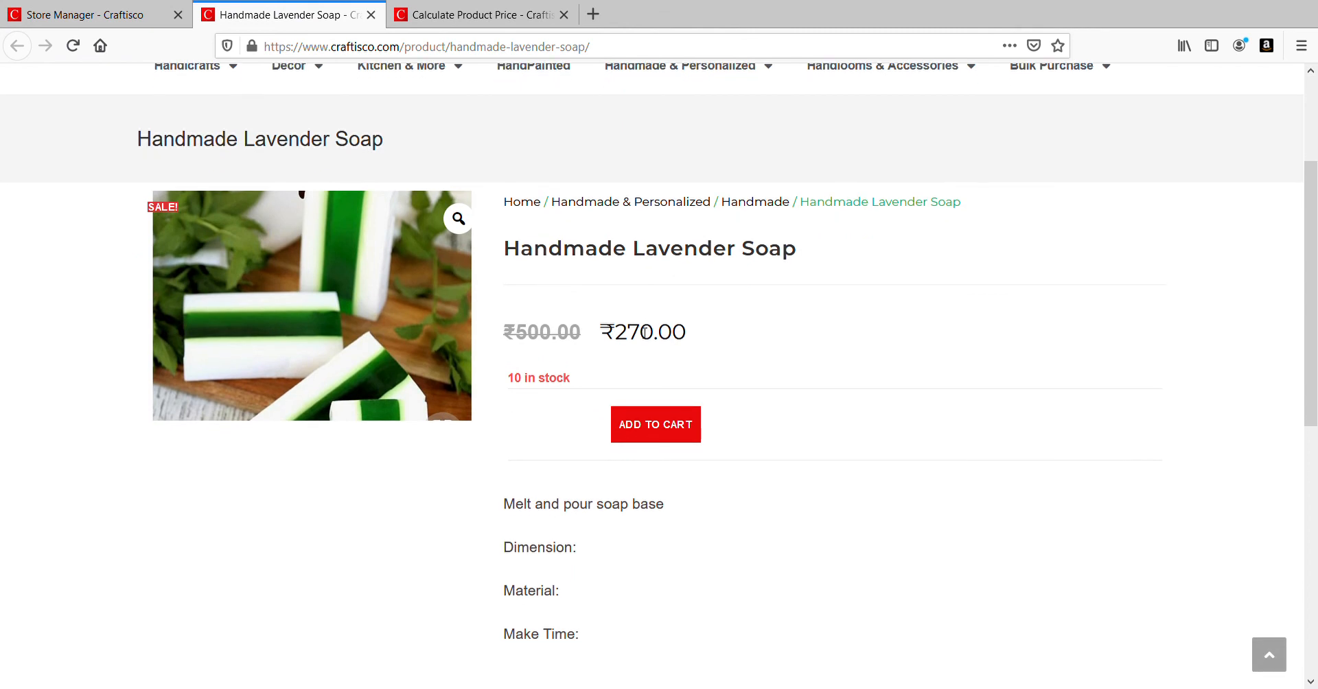
pyautogui.scroll(-4, 687, 320)
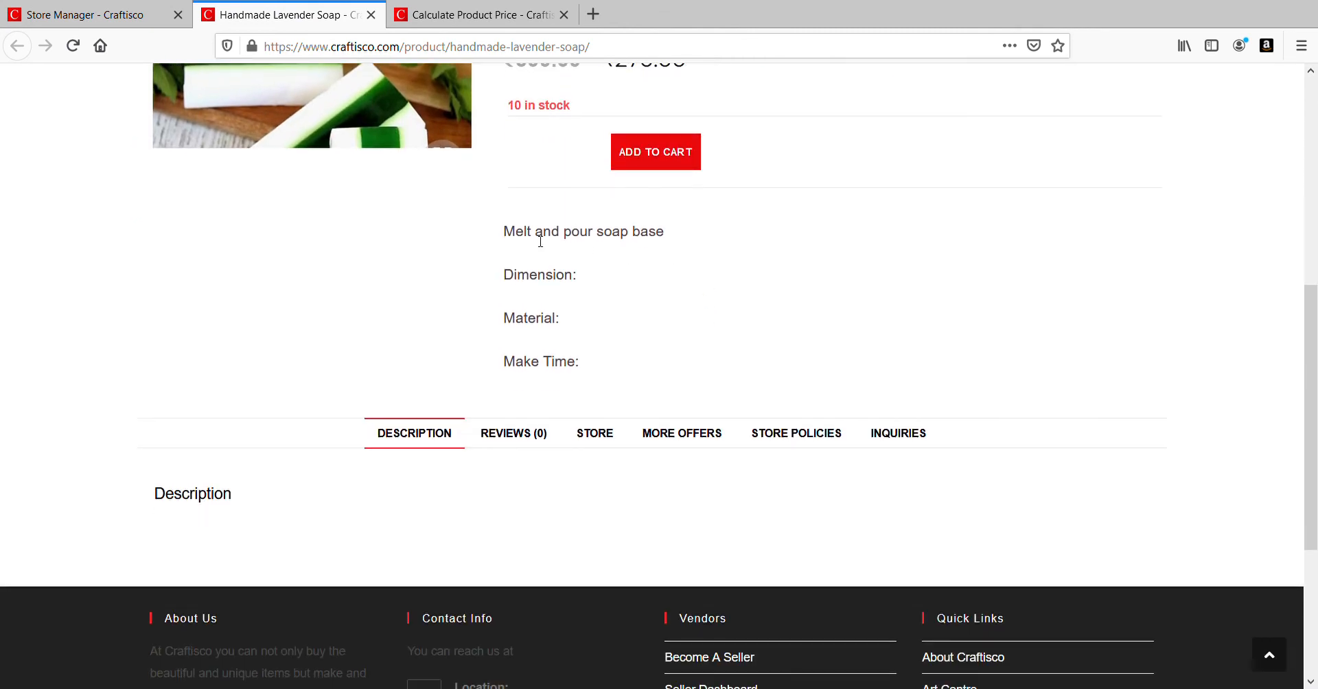
pyautogui.moveTo(520, 237); pyautogui.dragTo(694, 237)
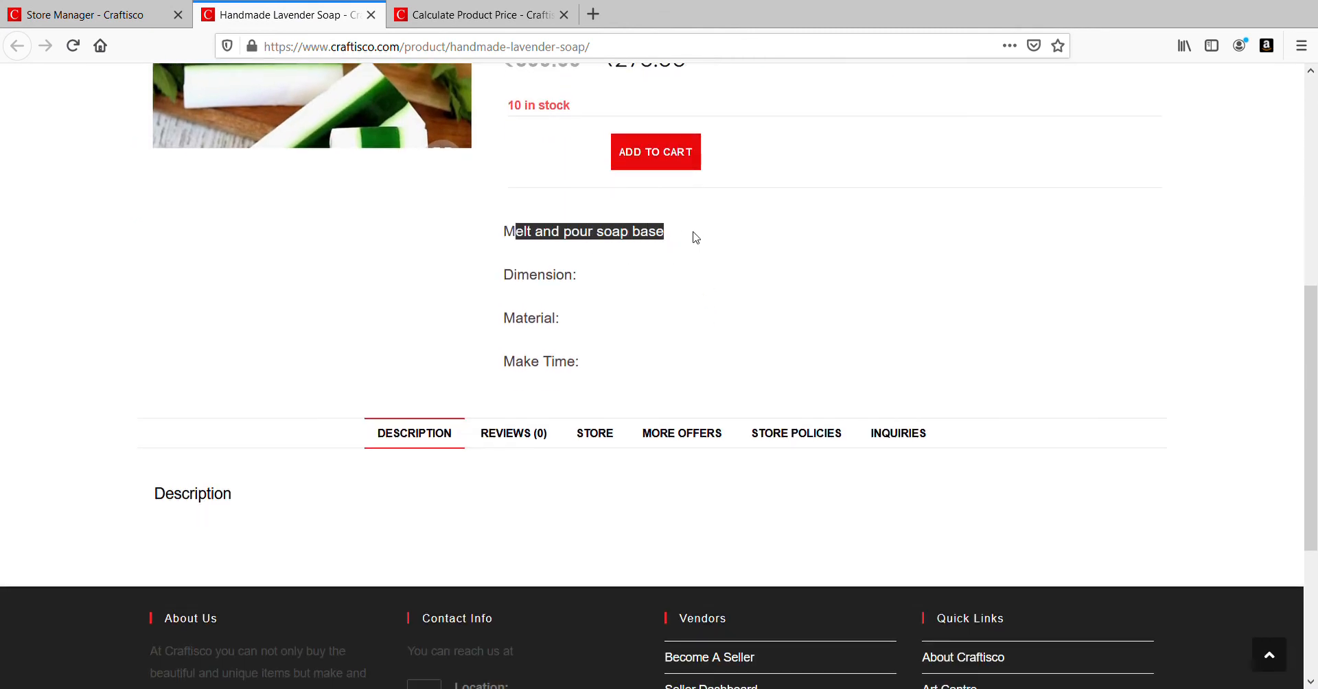
# Step: Examine the product page's store, more offers and store policies sections, then recheck the price and add-to-cart area
pyautogui.click(505, 437)
pyautogui.click(605, 436)
pyautogui.scroll(-1, 664, 440)
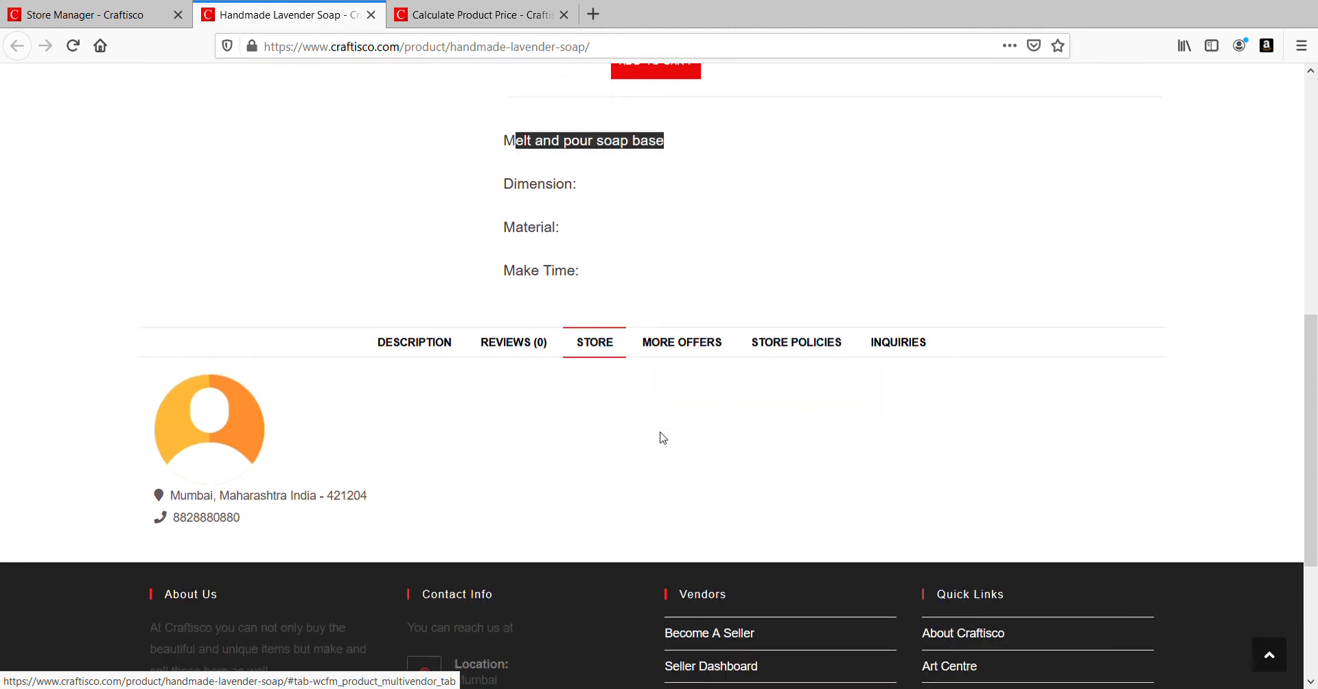
pyautogui.click(672, 351)
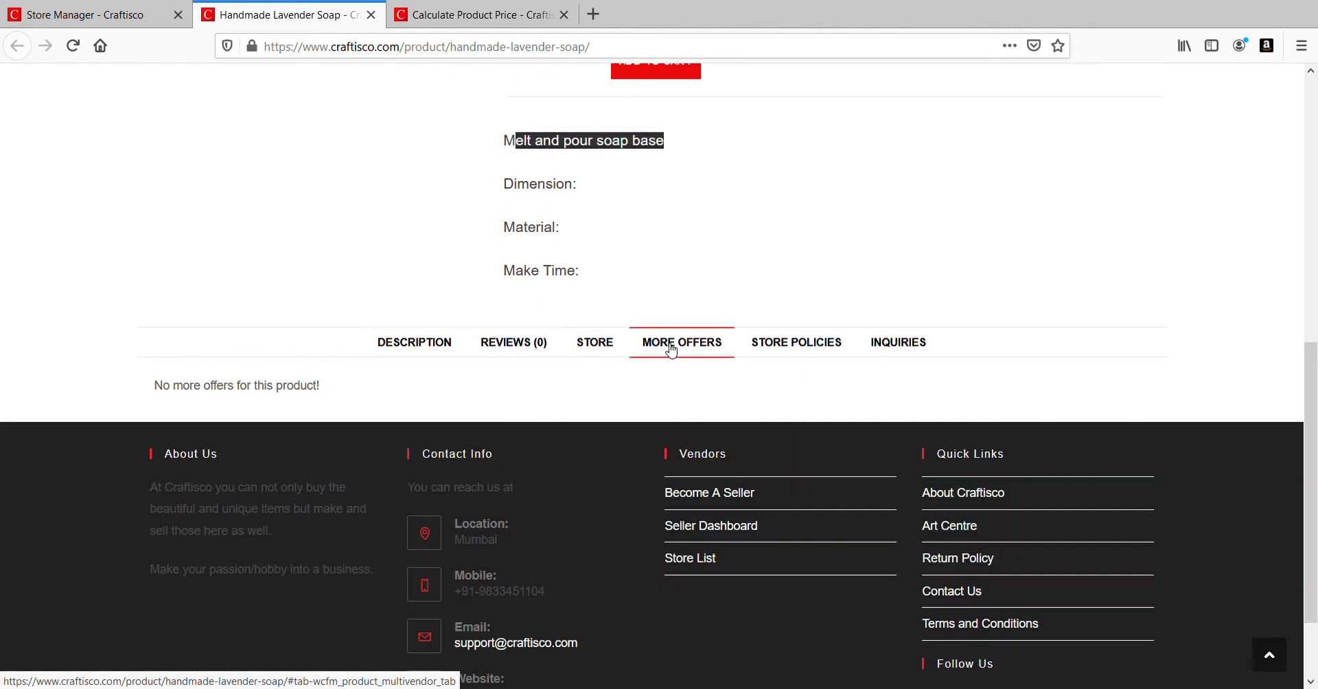
pyautogui.click(787, 344)
pyautogui.scroll(-1, 214, 435)
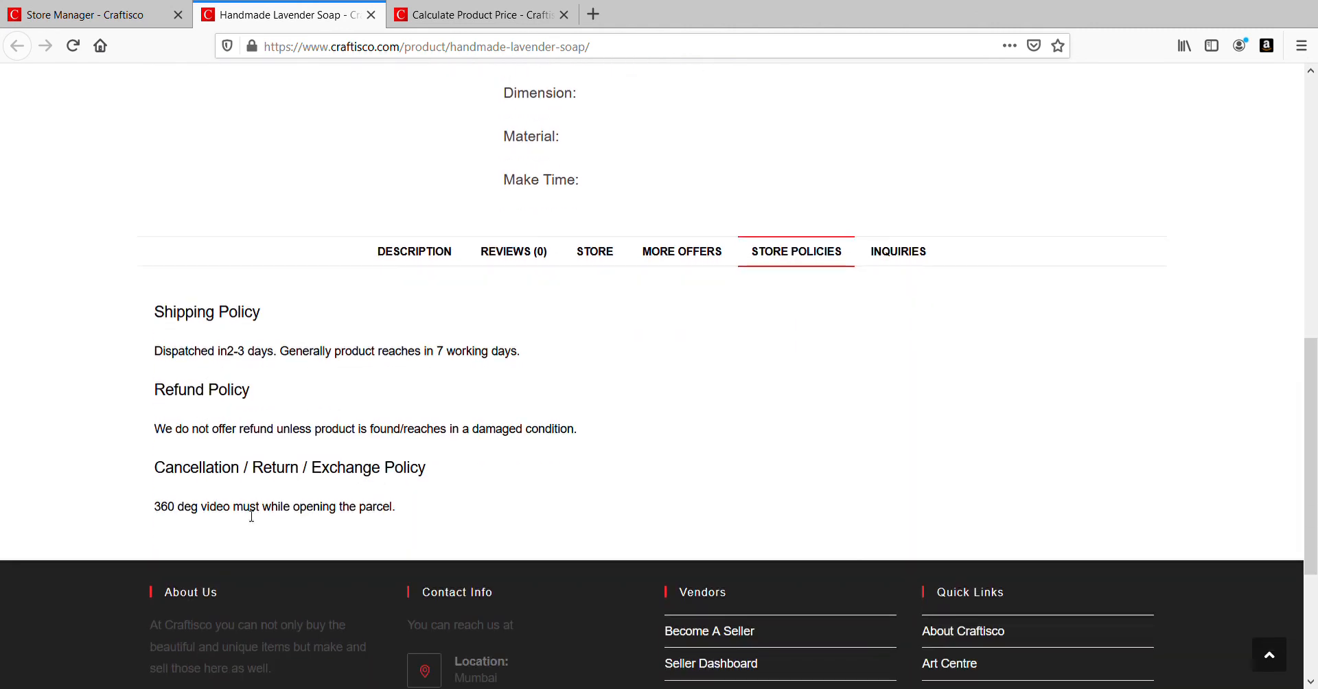
pyautogui.scroll(6, 443, 490)
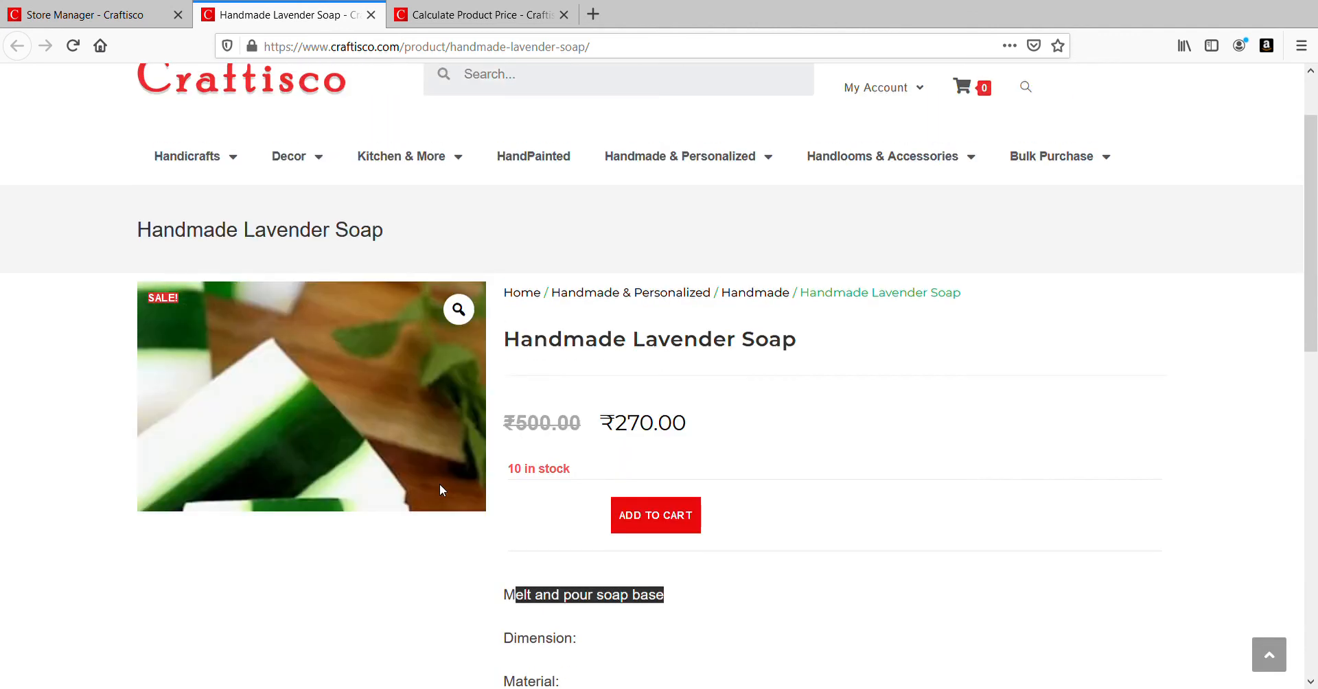
pyautogui.click(769, 423)
pyautogui.scroll(-2, 681, 370)
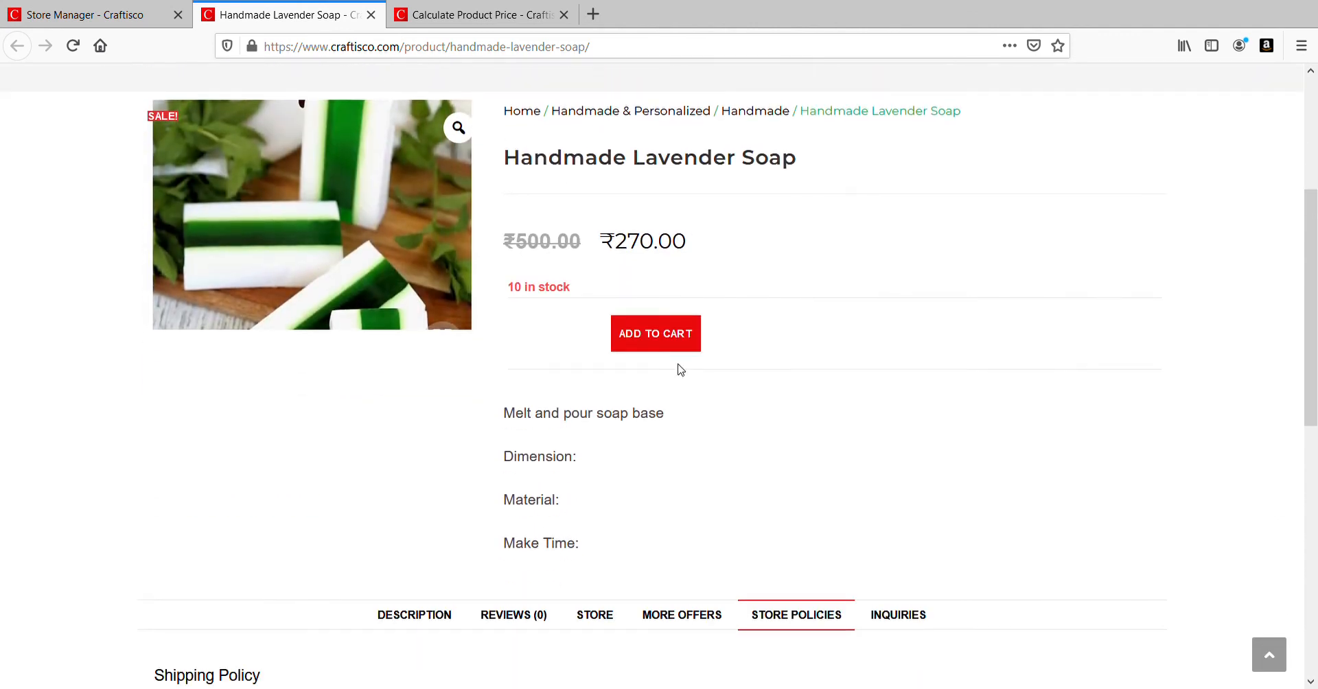
# Step: Disable Sold Individually in the product's inventory settings and resubmit the product
pyautogui.click(90, 17)
pyautogui.scroll(-10, 501, 399)
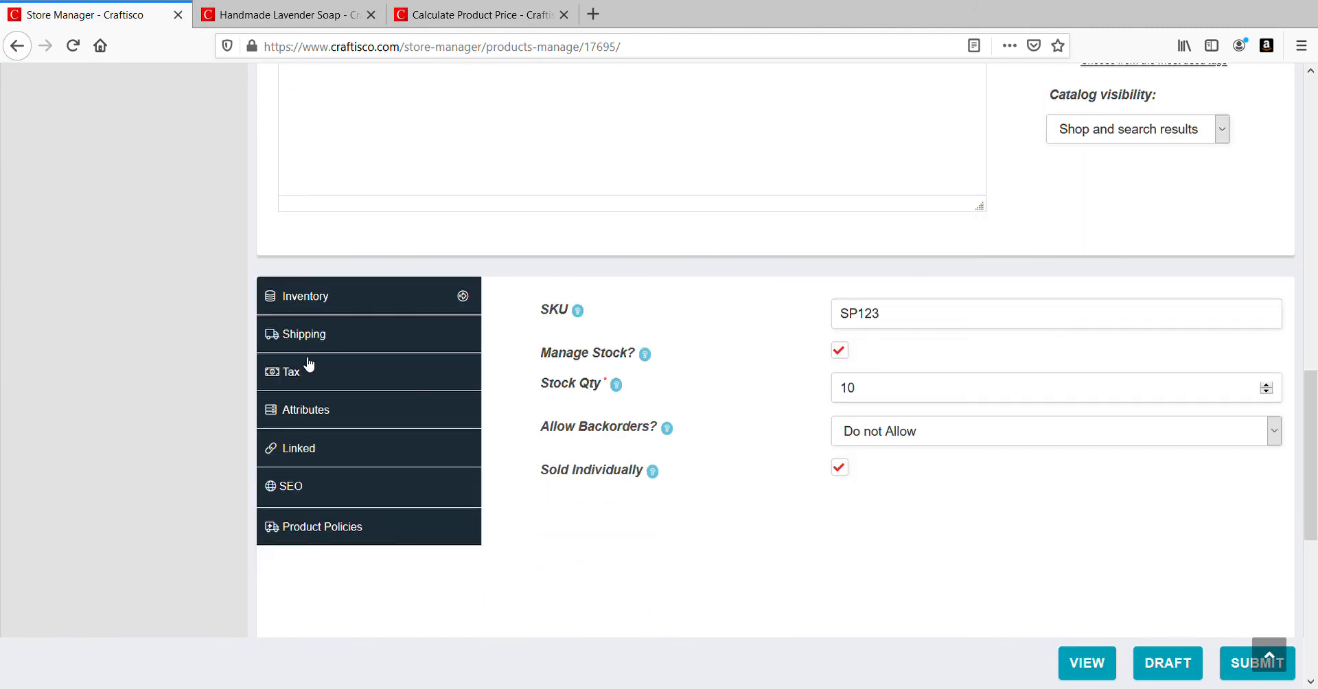
pyautogui.click(306, 297)
pyautogui.click(842, 469)
pyautogui.click(1244, 676)
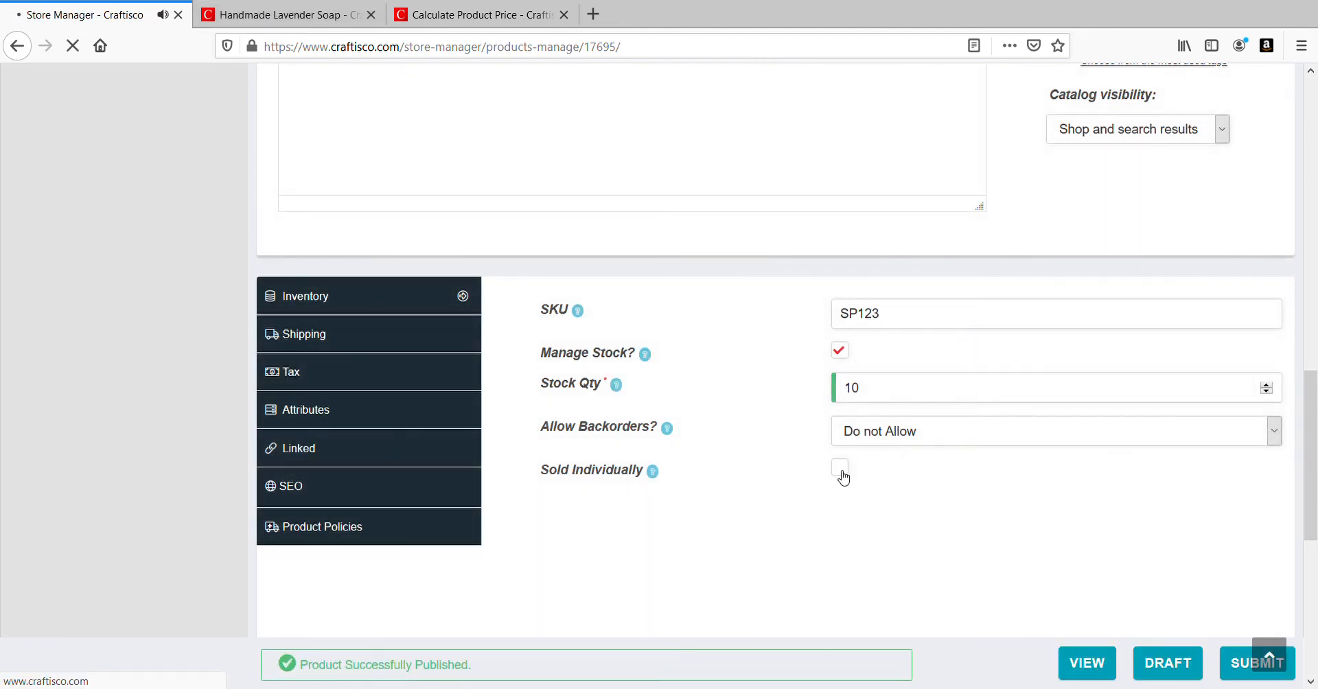
# Step: Reload the public Handmade Lavender Soap page and check the quantity field beside the add-to-cart option
pyautogui.click(280, 16)
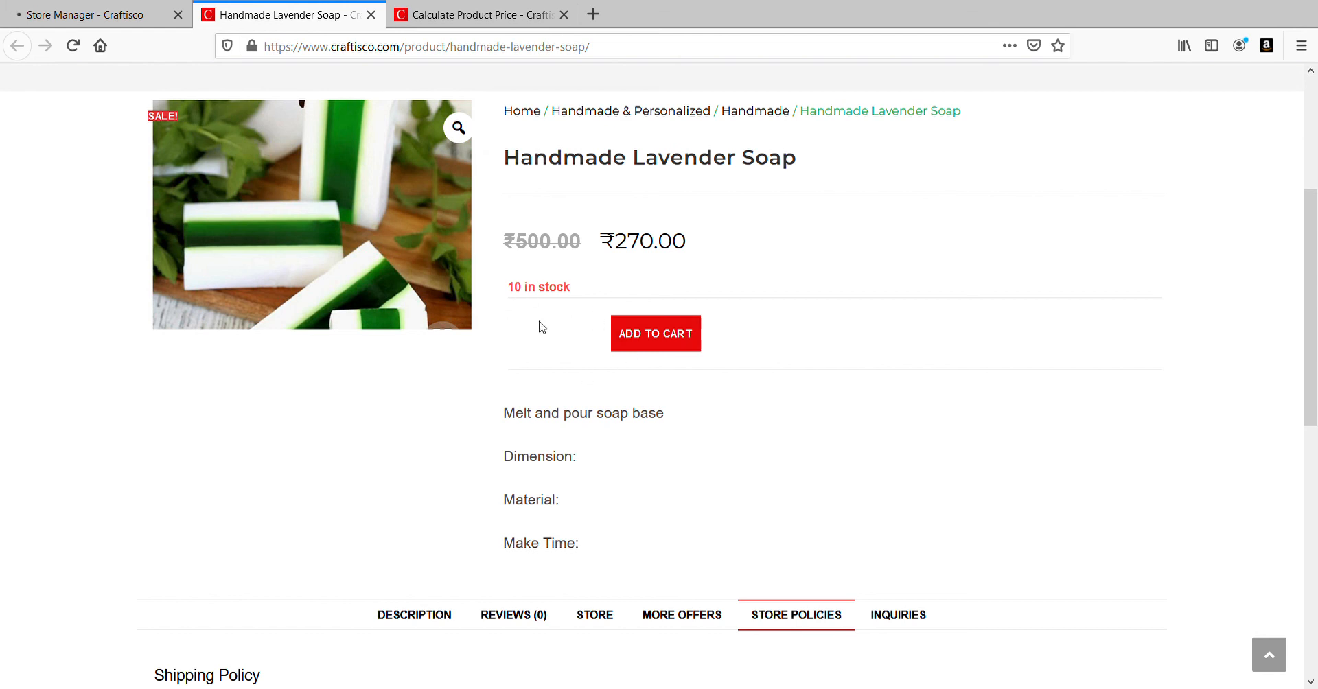
pyautogui.click(73, 47)
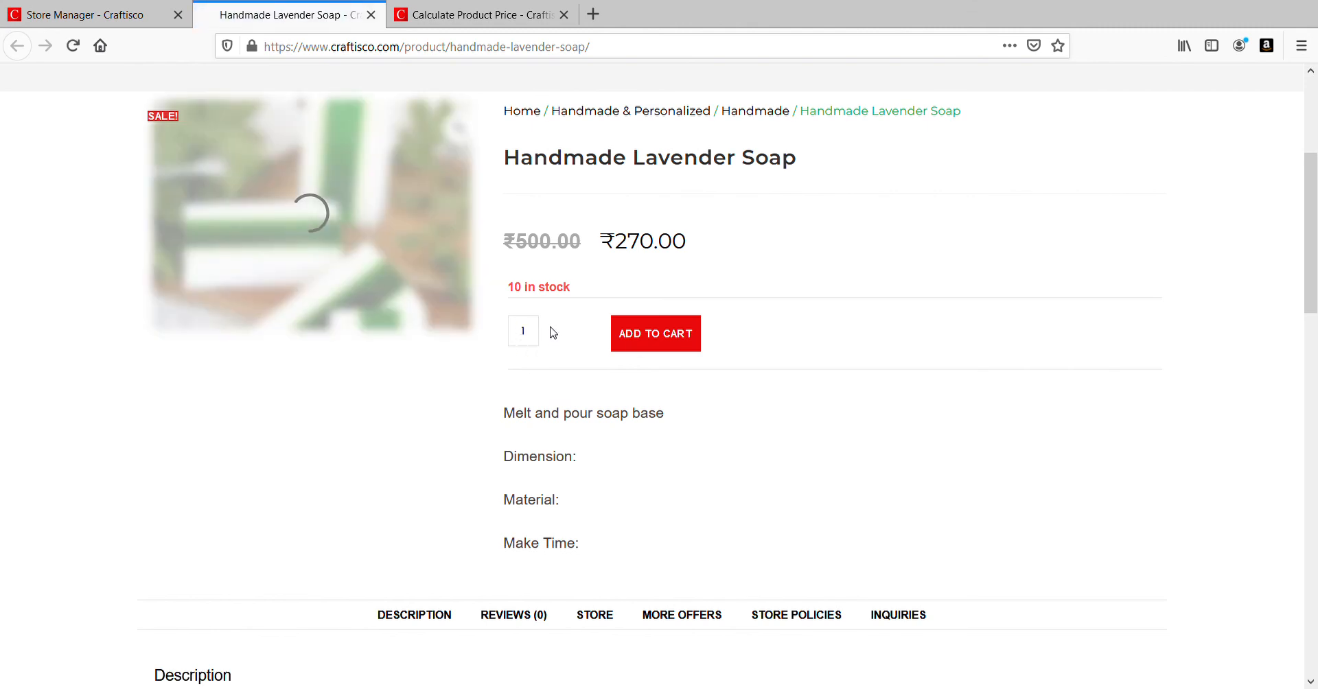
pyautogui.scroll(-2, 539, 341)
pyautogui.scroll(2, 538, 341)
pyautogui.click(540, 342)
# Step: Return to the product's edit form and review its inventory settings for stock, backorders and individual sale
pyautogui.click(38, 20)
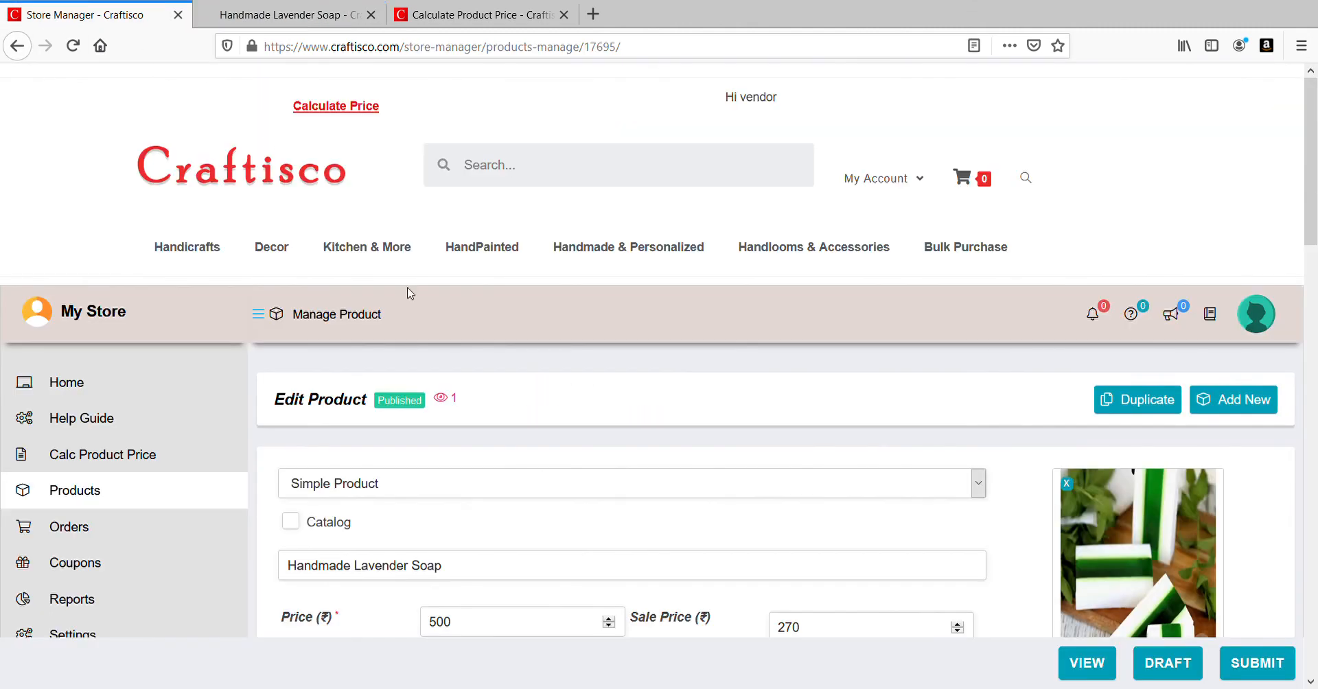
pyautogui.scroll(-10, 694, 439)
pyautogui.scroll(-10, 692, 436)
pyautogui.scroll(6, 677, 424)
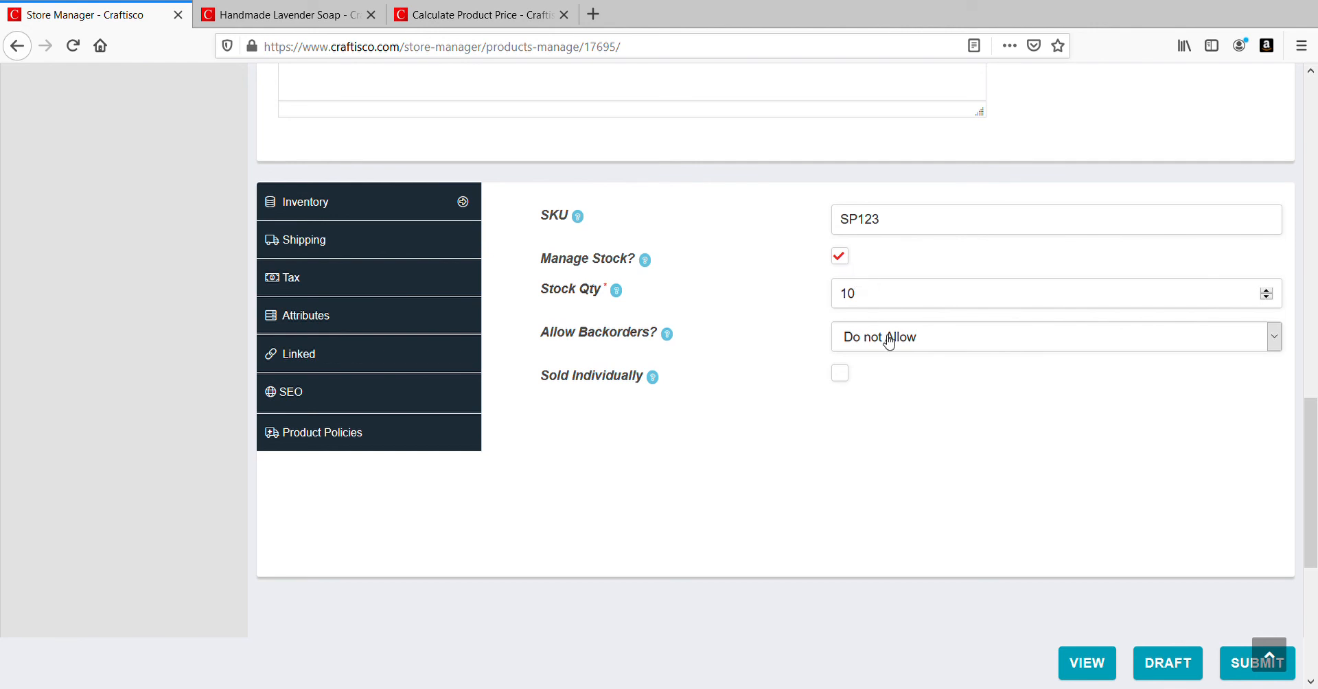
# Step: Raise the purchase quantity to 4 on the public Handmade Lavender Soap page and look over the listing
pyautogui.click(319, 14)
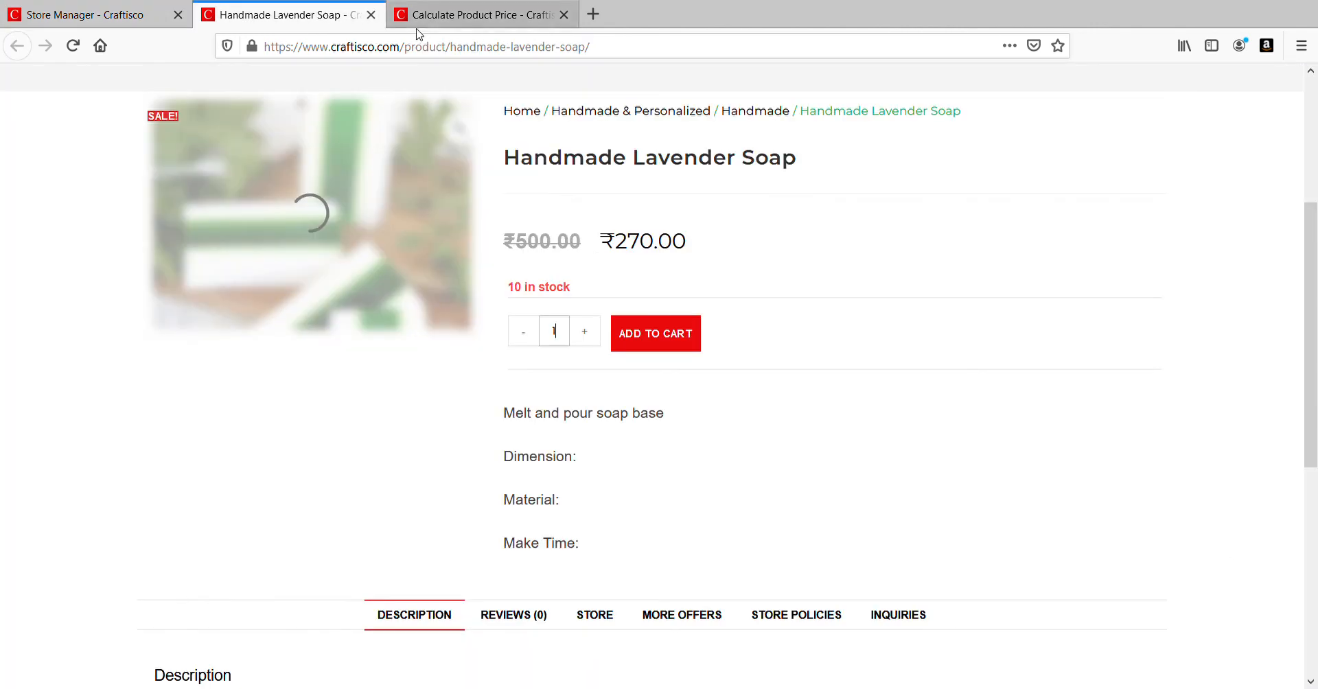
pyautogui.click(585, 334)
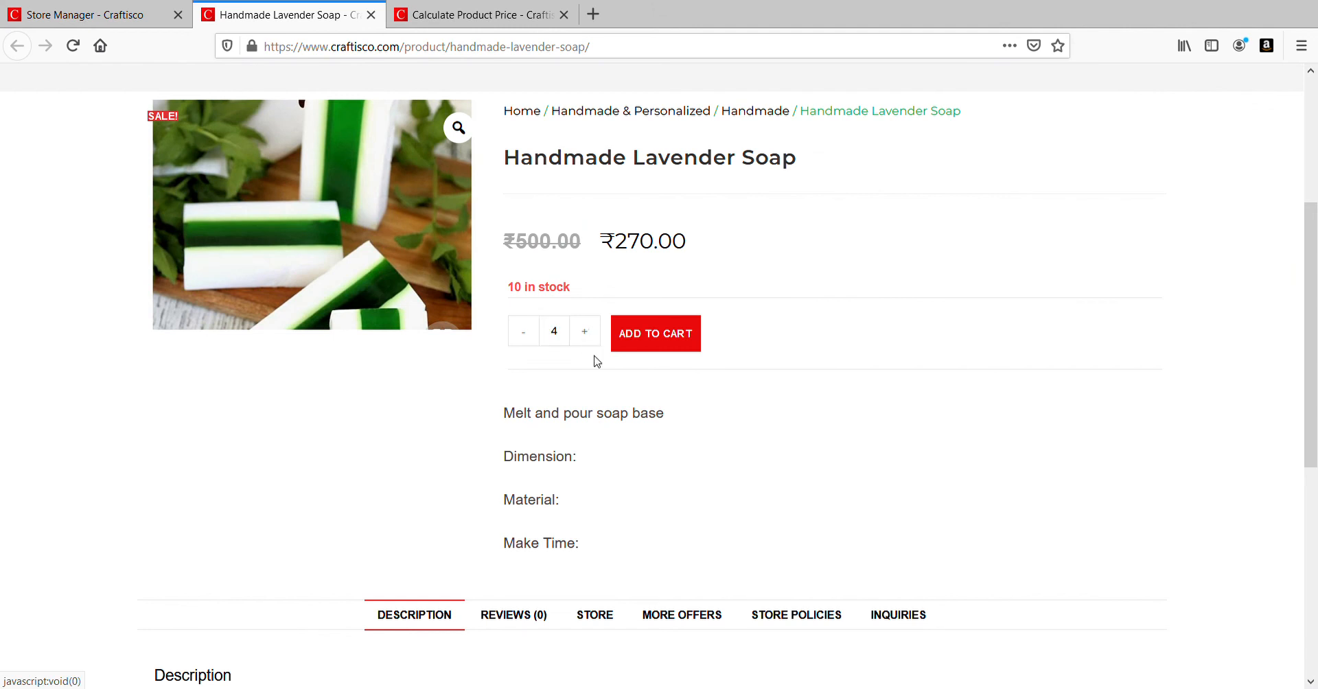
pyautogui.scroll(4, 597, 361)
pyautogui.scroll(-2, 597, 362)
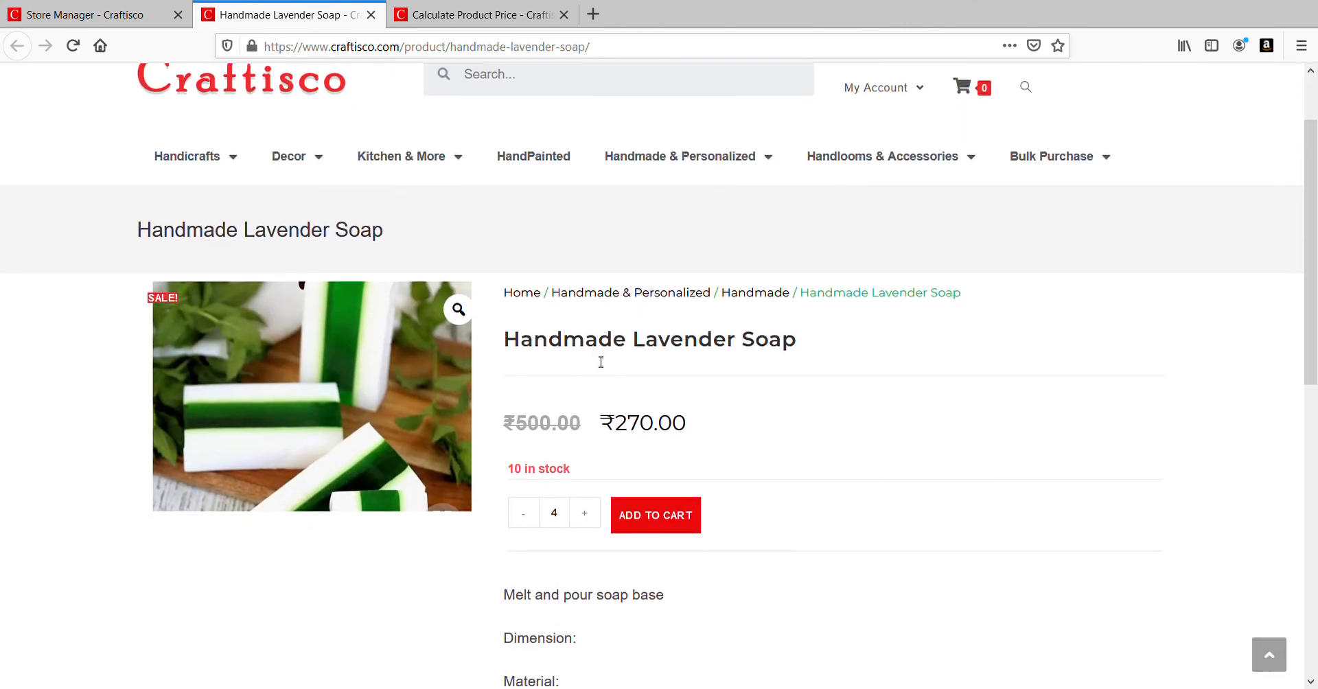
pyautogui.scroll(-2, 592, 359)
# Step: Go back to the Handmade Lavender Soap edit form and open the product type selection
pyautogui.click(79, 9)
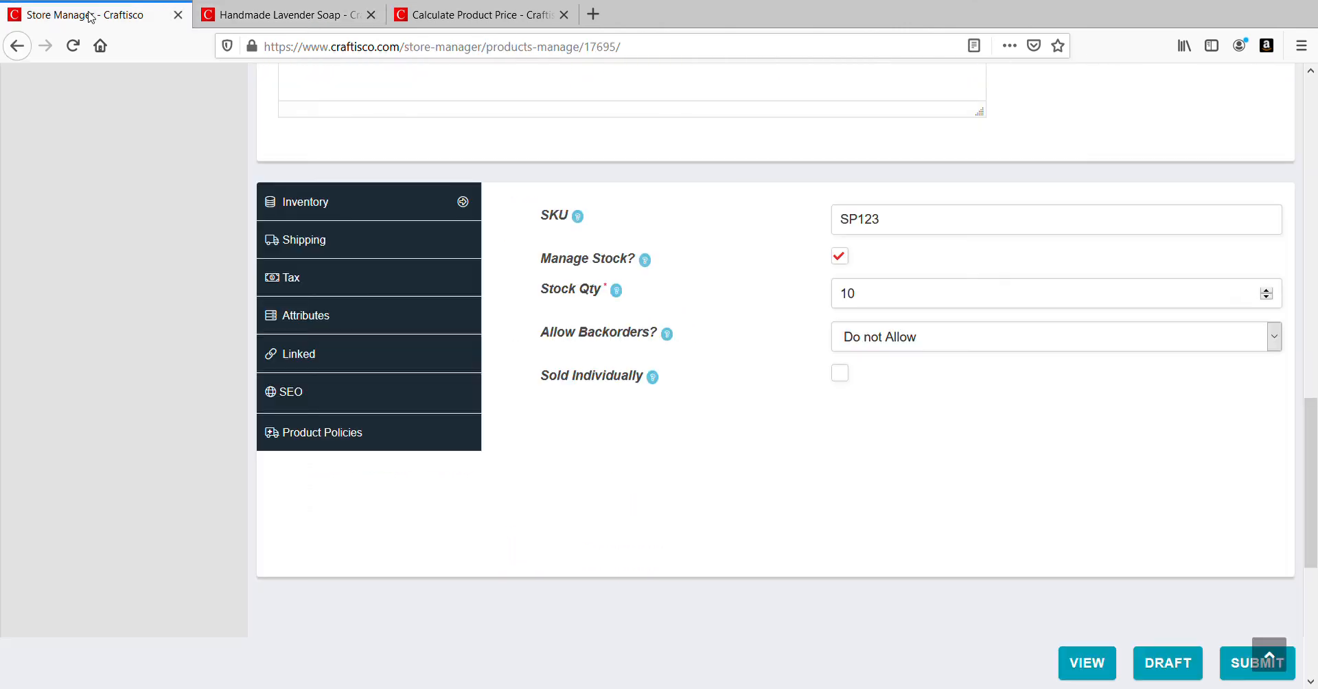
pyautogui.scroll(10, 430, 279)
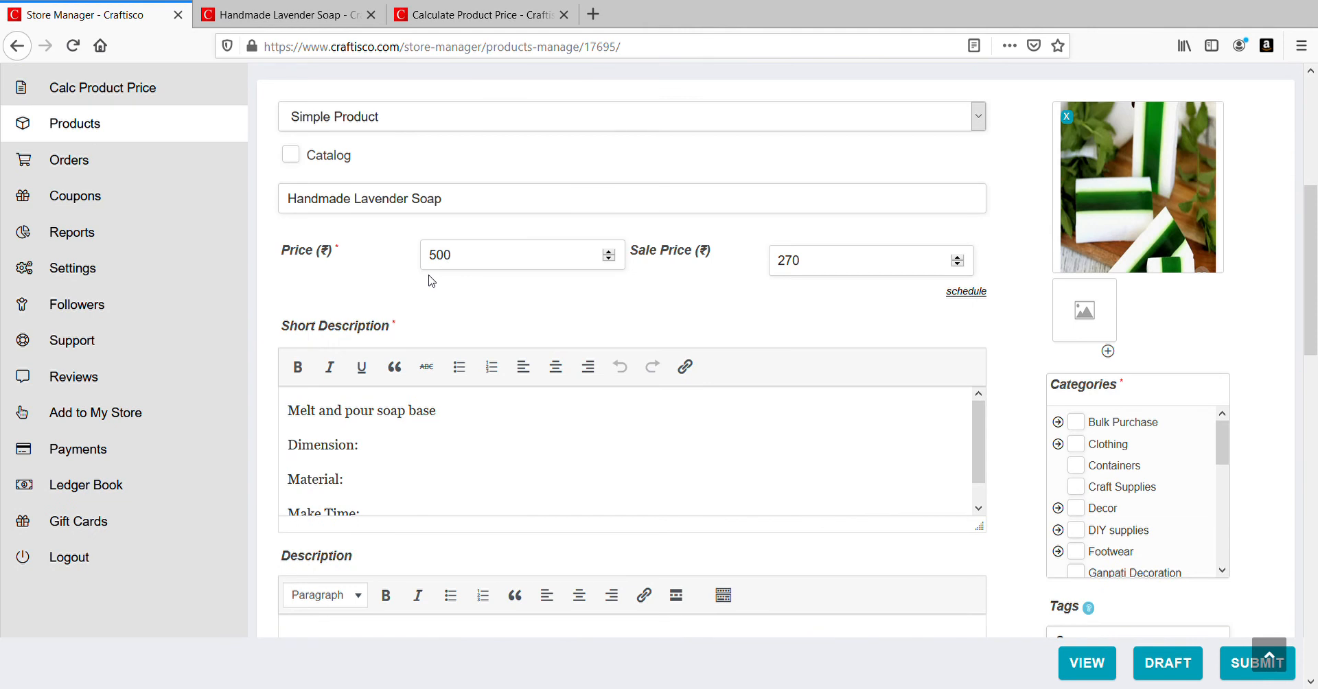
pyautogui.scroll(3, 658, 315)
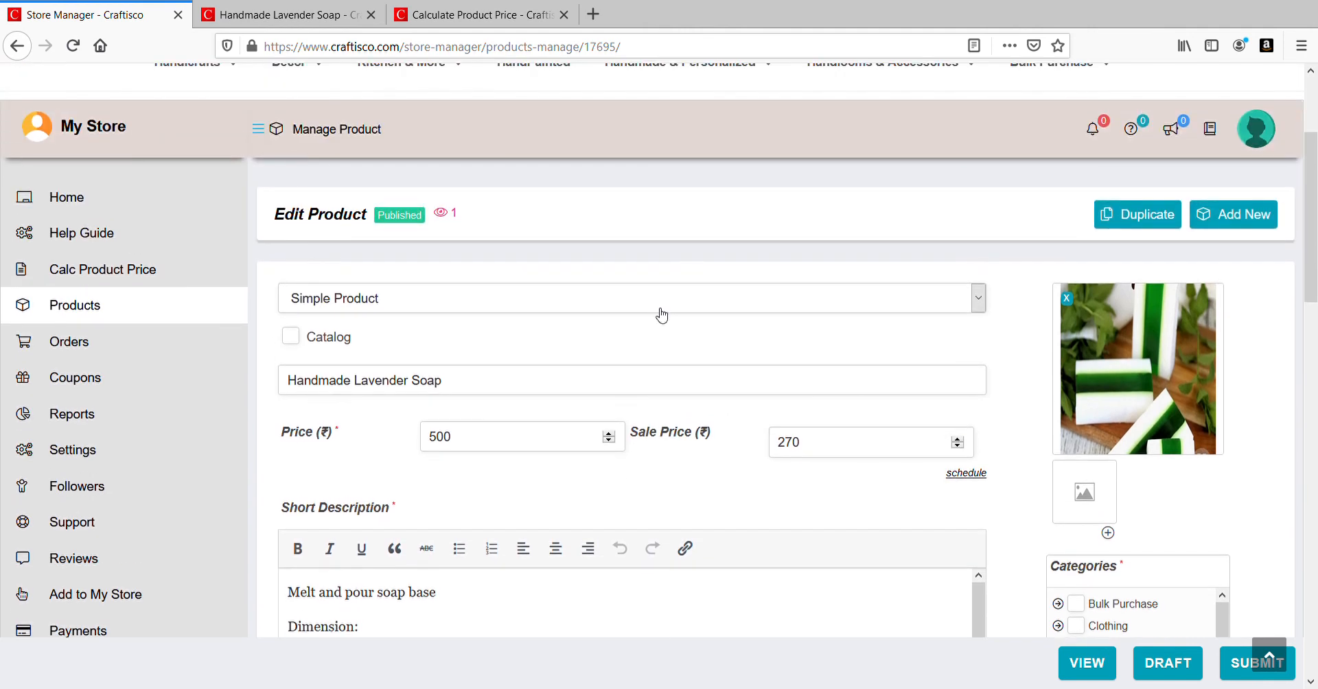
pyautogui.click(767, 313)
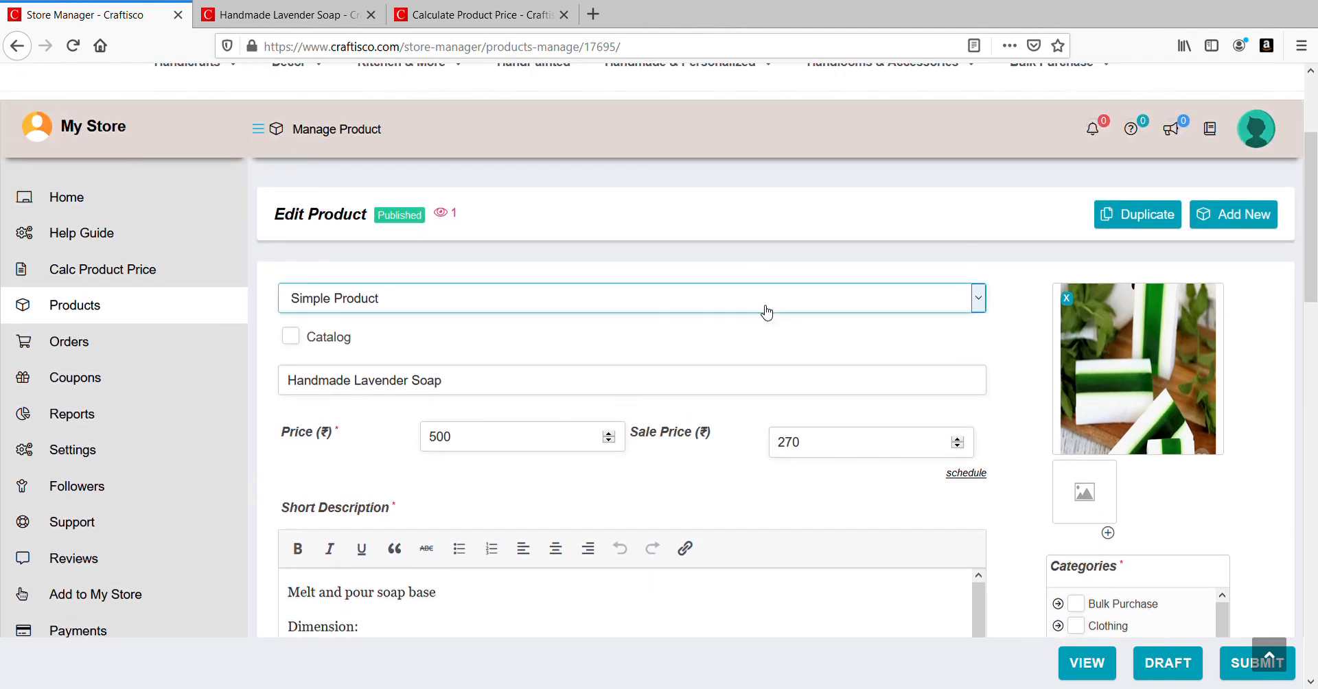